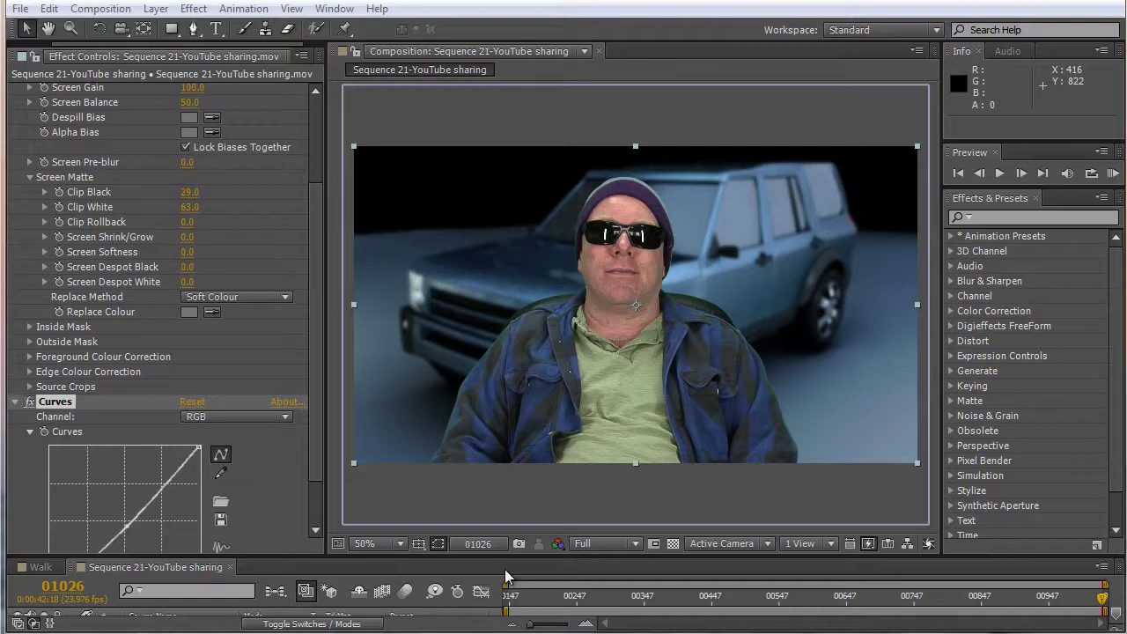
# Step: Enlarge the timeline and composition panels, checking the composite at 100% and full-frame zoom
pyautogui.moveTo(267, 557); pyautogui.dragTo(307, 367)
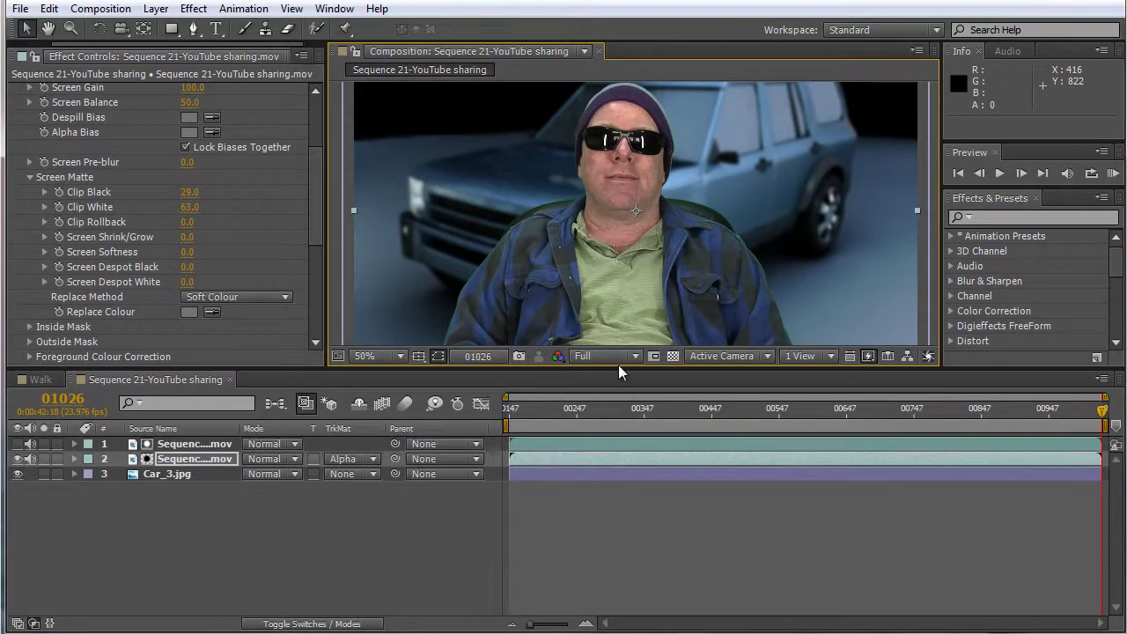
pyautogui.moveTo(620, 367); pyautogui.dragTo(643, 475)
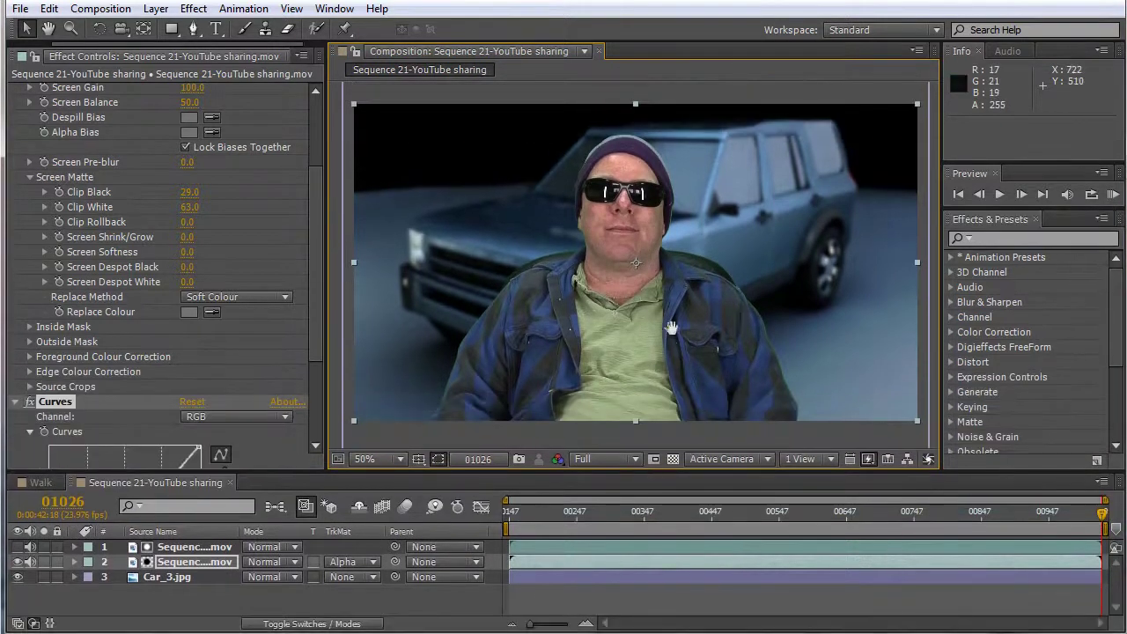
pyautogui.press('.')
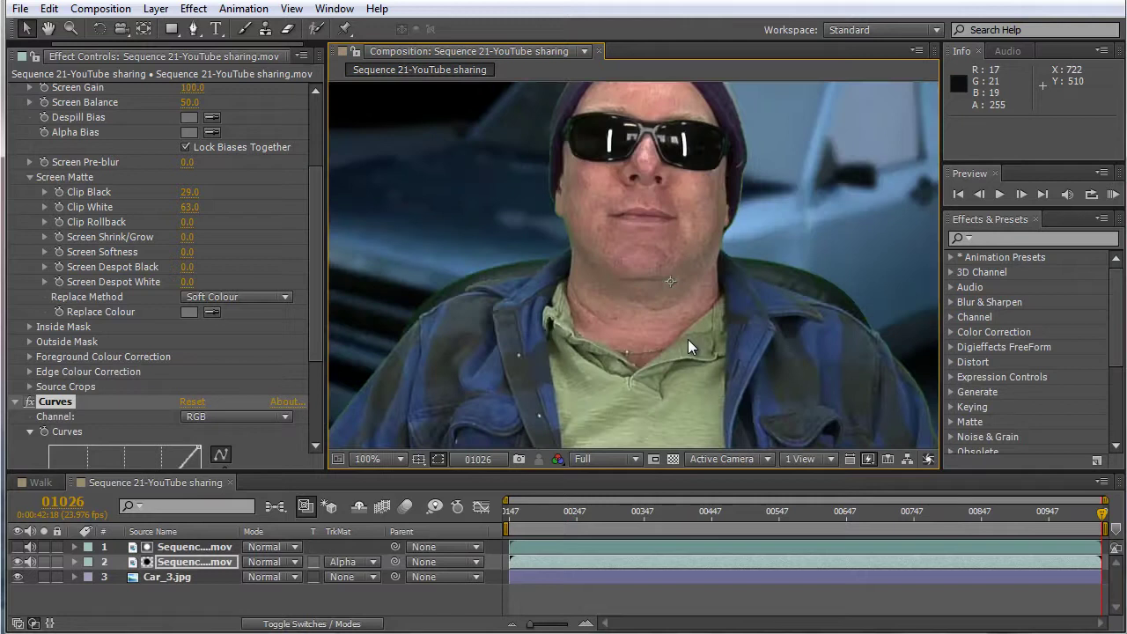
pyautogui.scroll(3, 687, 339)
pyautogui.scroll(-5, 688, 339)
pyautogui.scroll(2, 687, 339)
pyautogui.press(',')
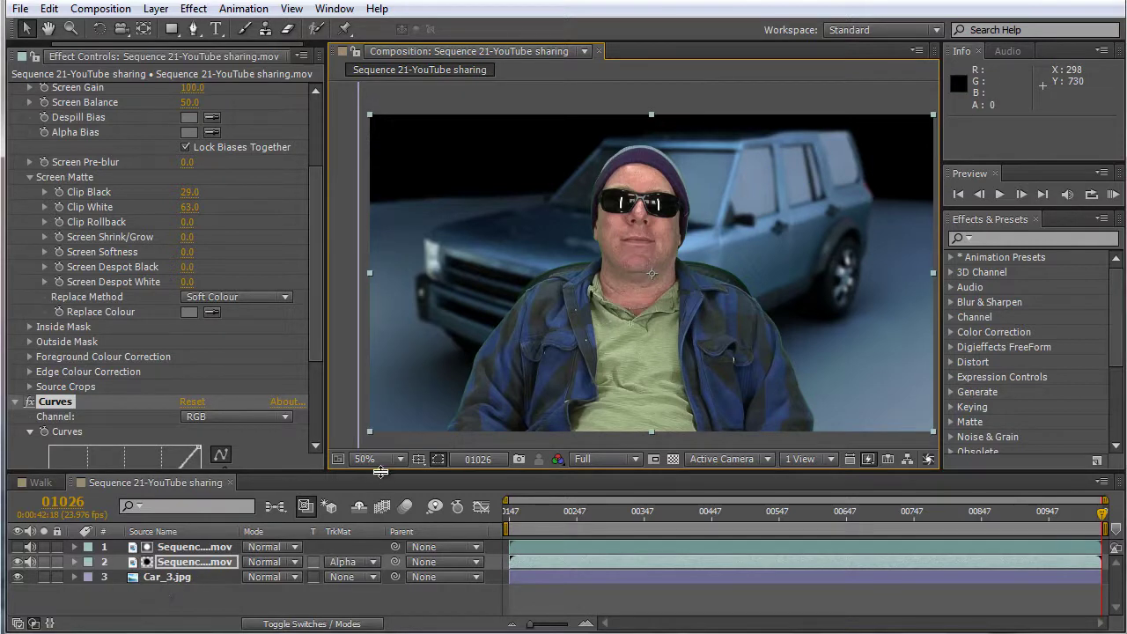
# Step: Compare the unkeyed green-screen footage with the keyed composite, inspecting key edges at 100%
pyautogui.moveTo(381, 471); pyautogui.dragTo(384, 373)
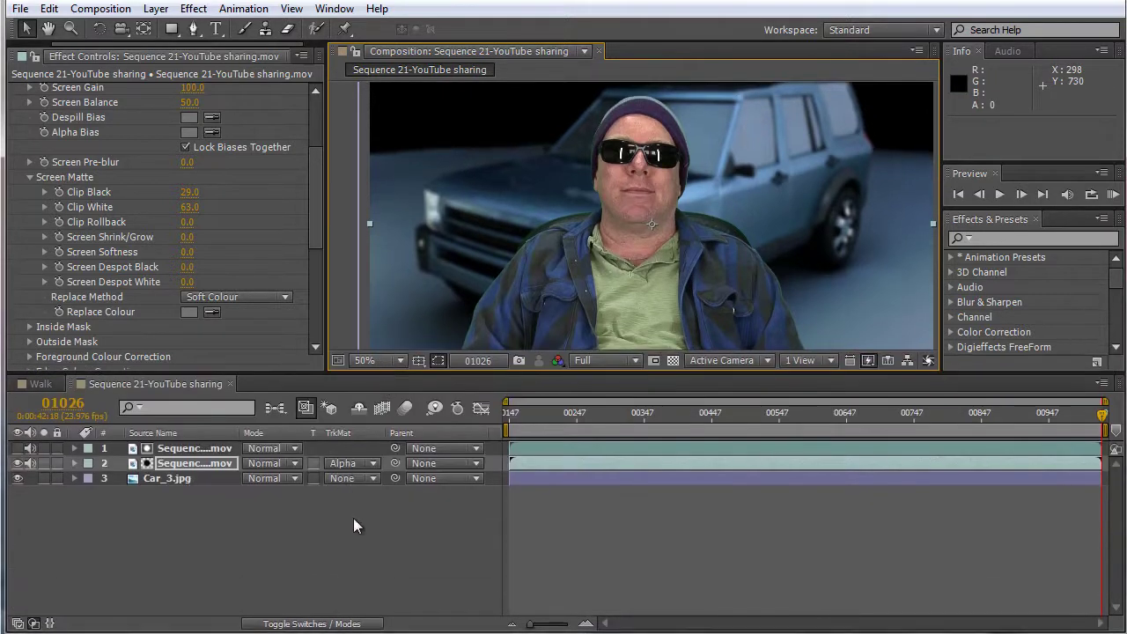
pyautogui.click(18, 448)
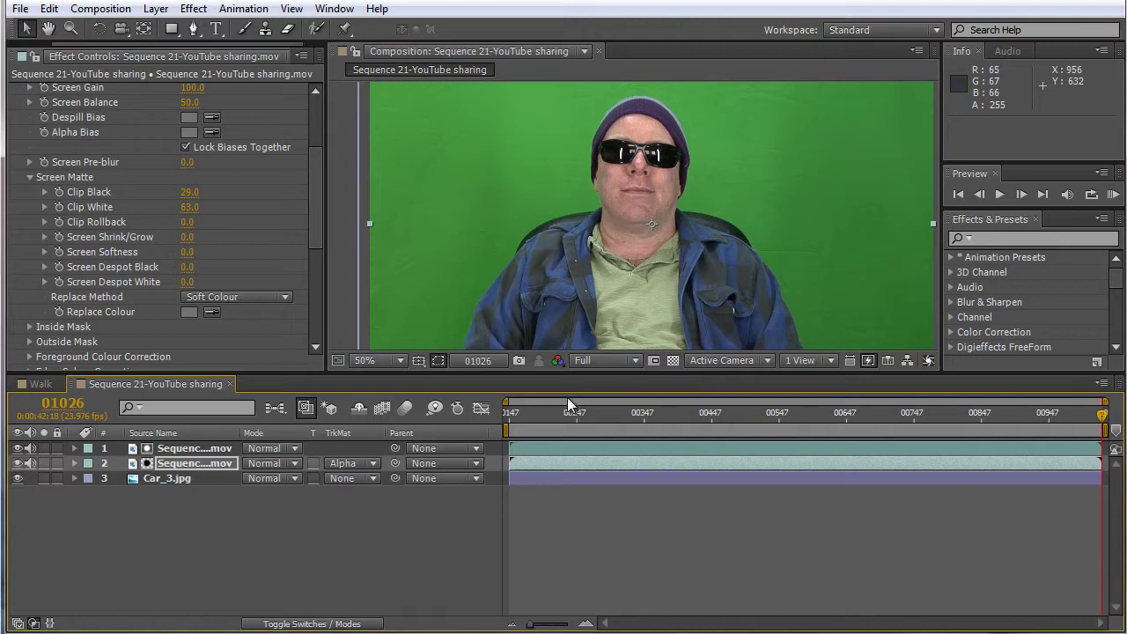
pyautogui.moveTo(554, 371); pyautogui.dragTo(574, 445)
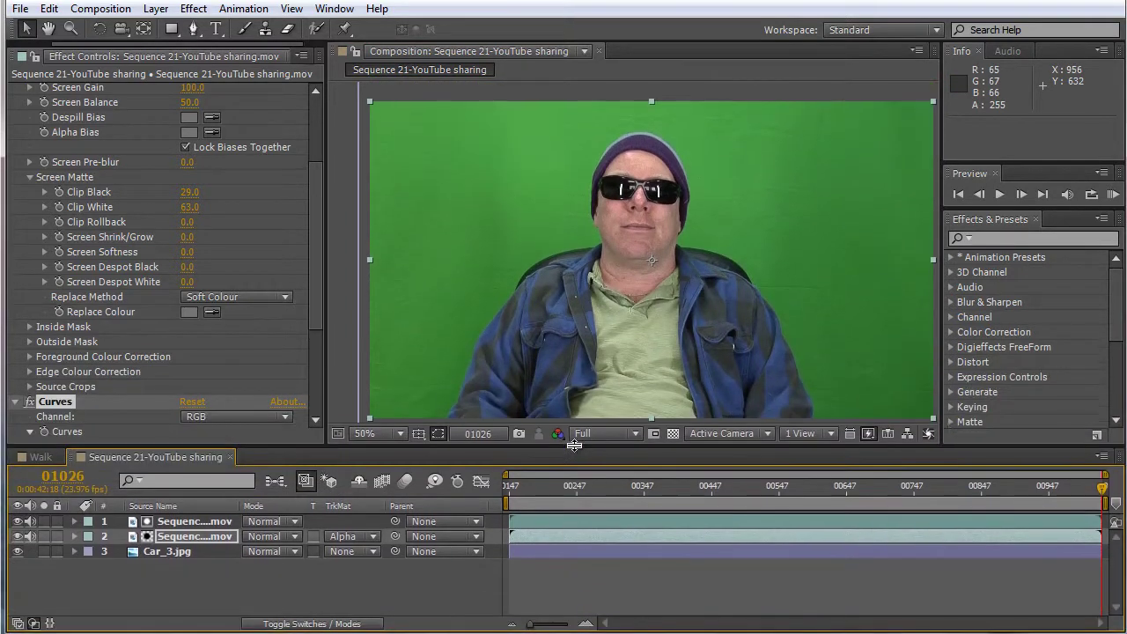
pyautogui.click(18, 523)
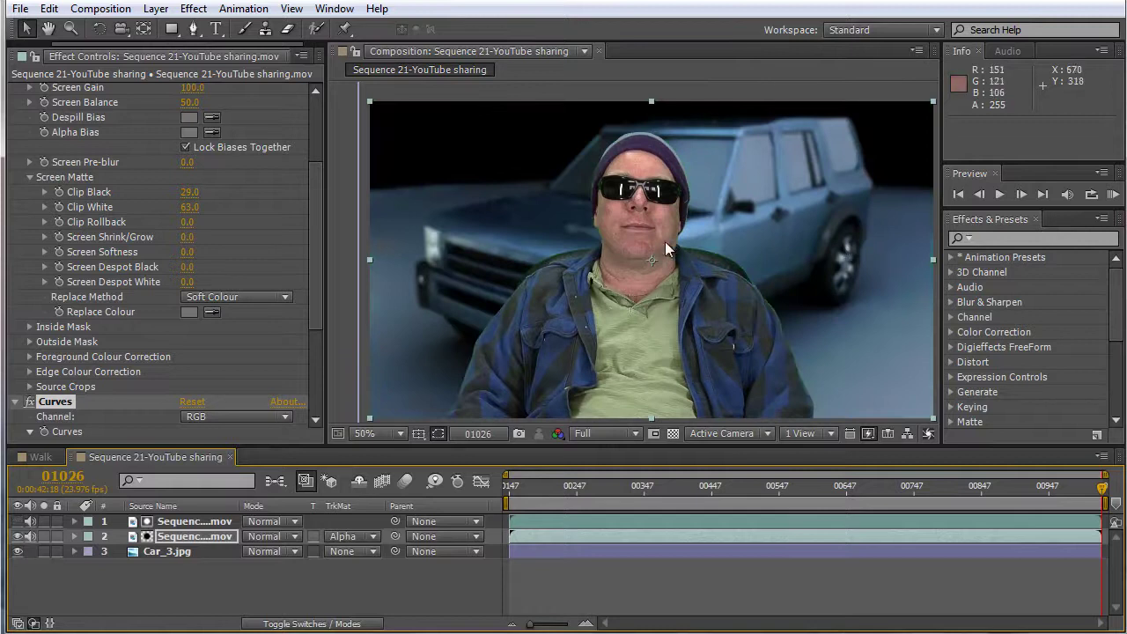
pyautogui.press('.')
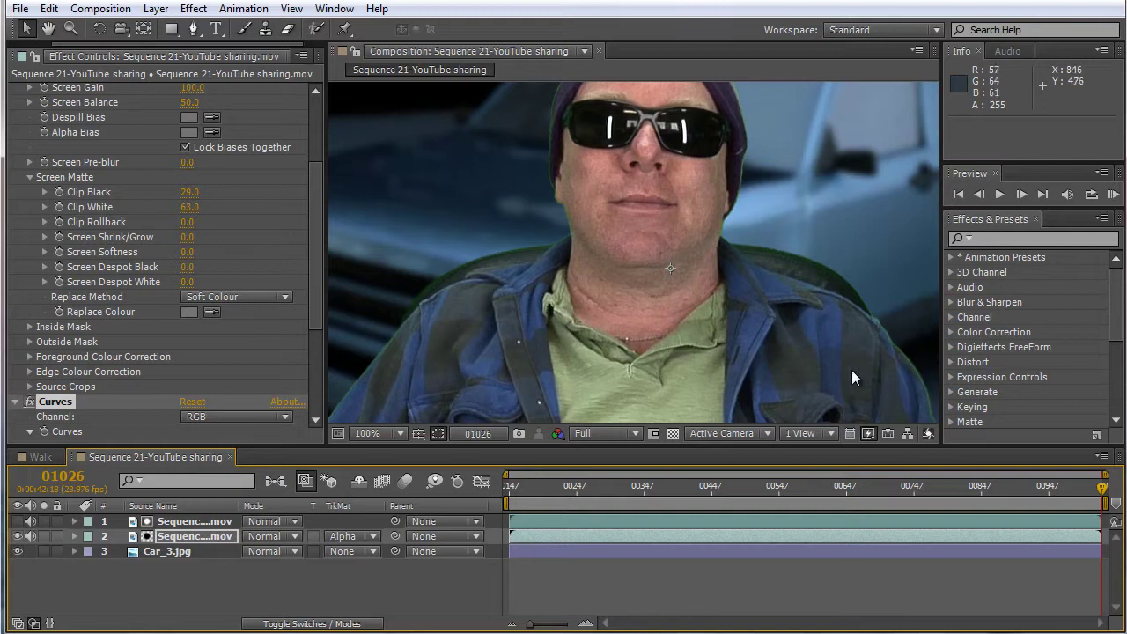
pyautogui.moveTo(518, 339); pyautogui.dragTo(568, 280)
pyautogui.scroll(-2, 568, 280)
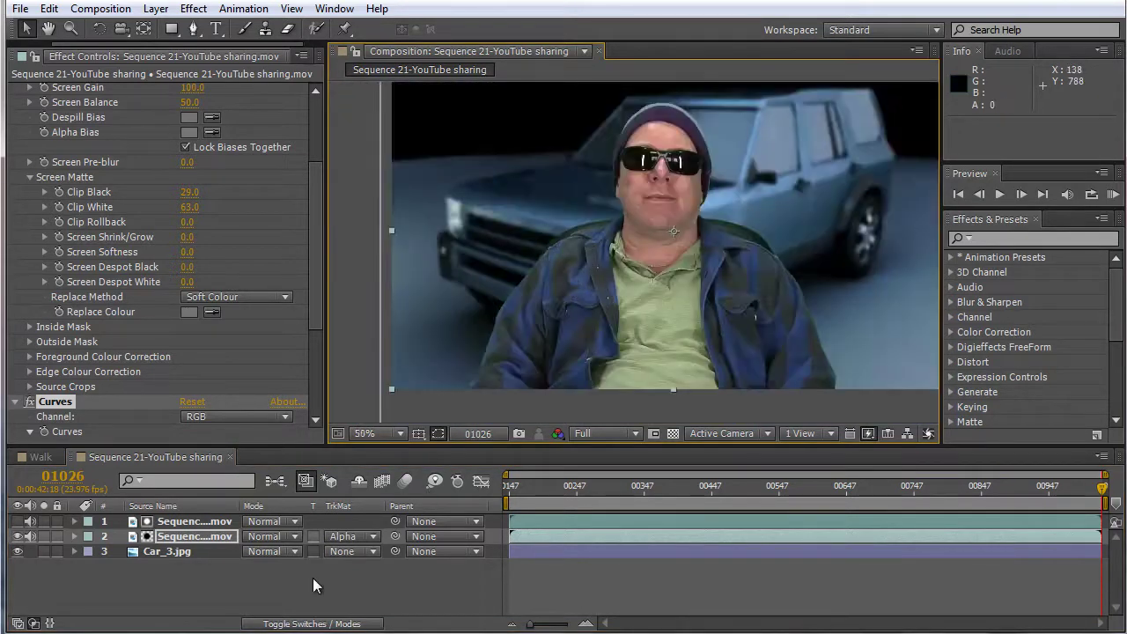
# Step: Toggle the Car_3.jpg background and confirm layer 2's track matte stays Alpha Matte
pyautogui.click(17, 551)
pyautogui.click(17, 551)
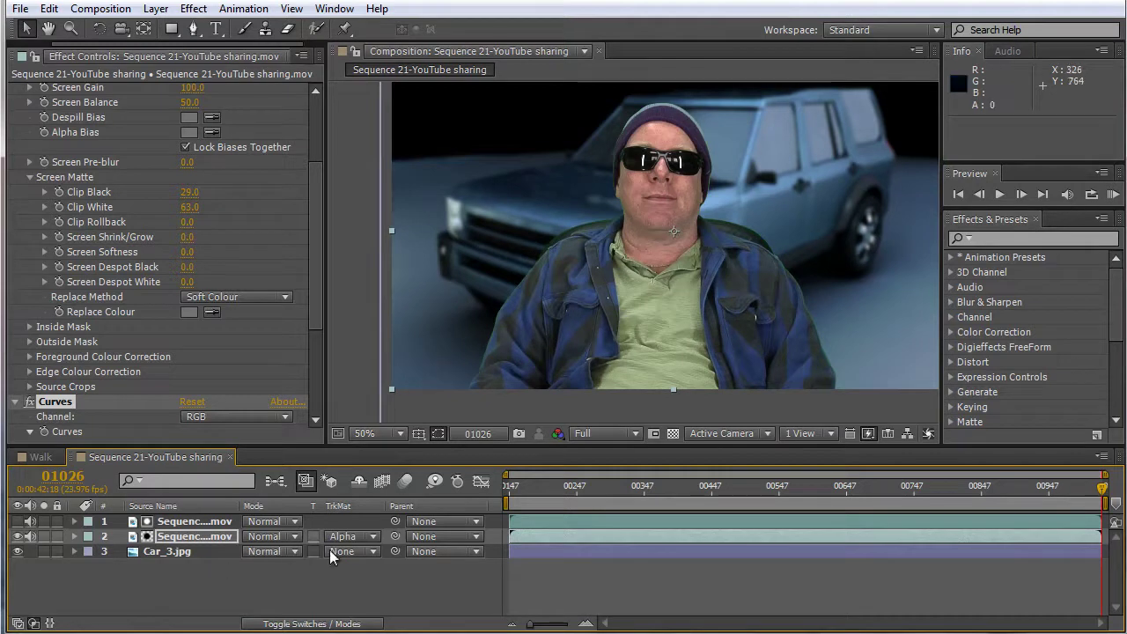
pyautogui.click(355, 537)
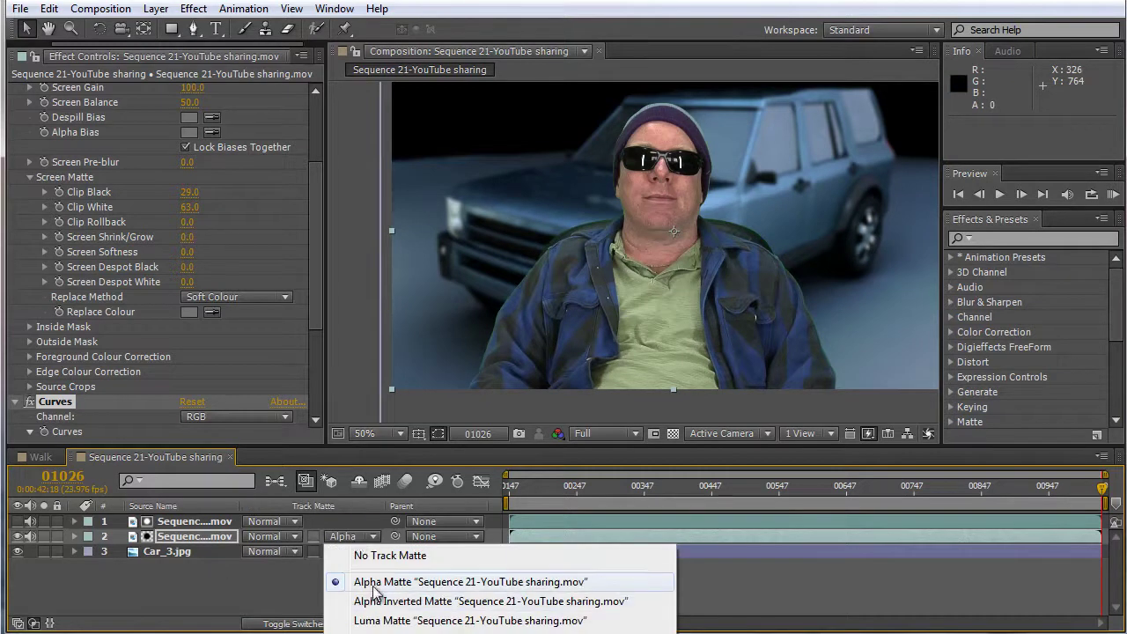
pyautogui.click(238, 607)
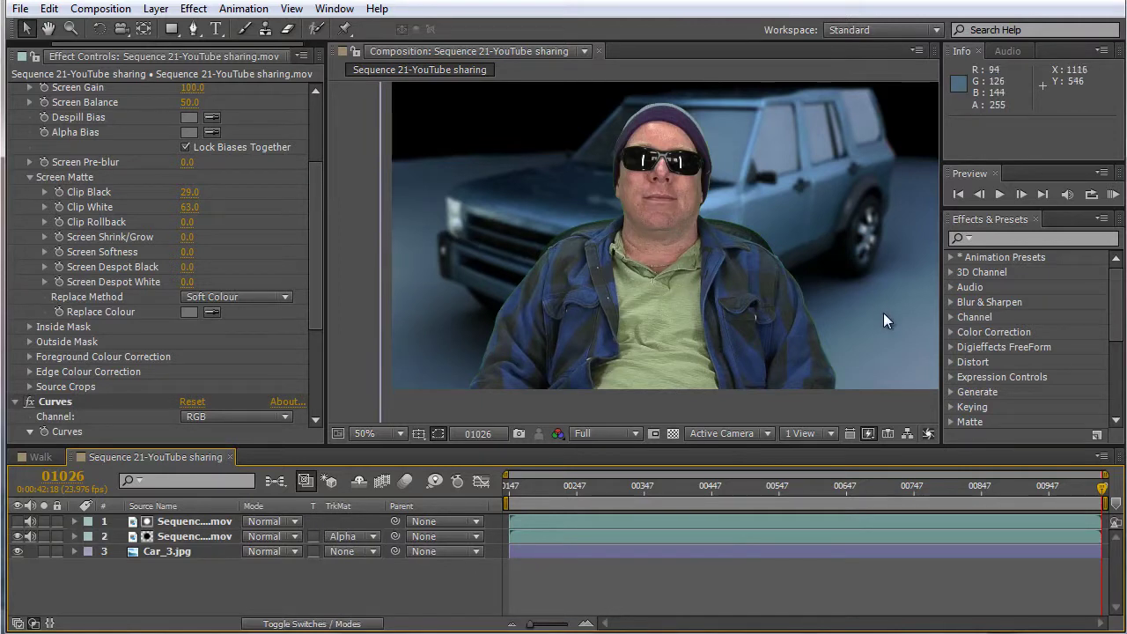
pyautogui.moveTo(885, 298); pyautogui.dragTo(883, 320)
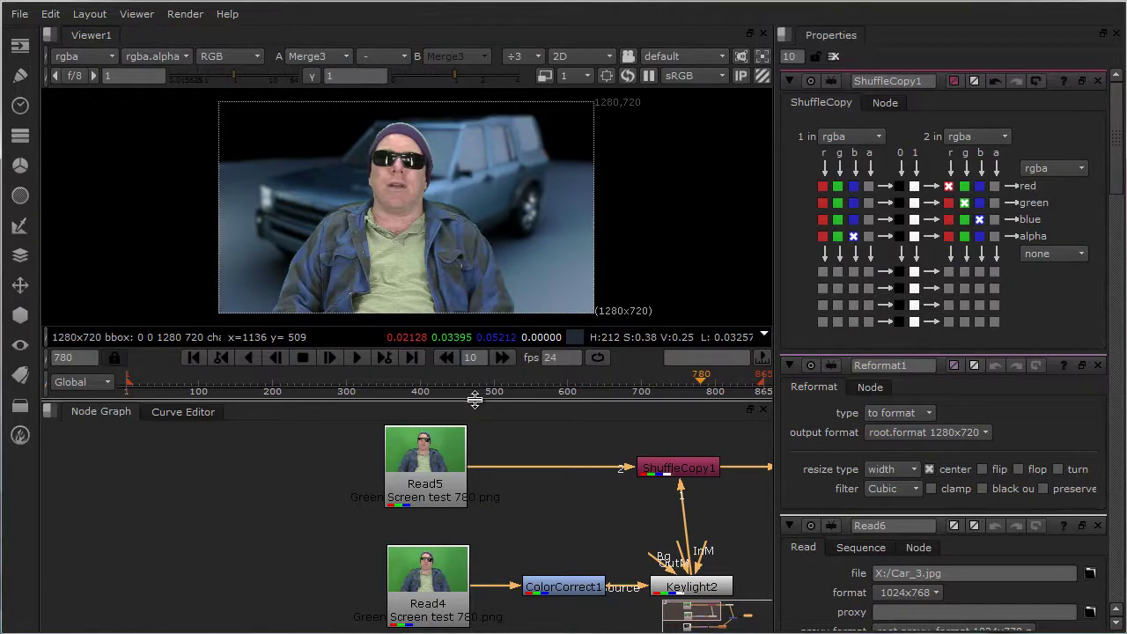
# Step: Give the viewer more room and pan the node graph to see the whole node tree
pyautogui.moveTo(475, 401); pyautogui.dragTo(480, 485)
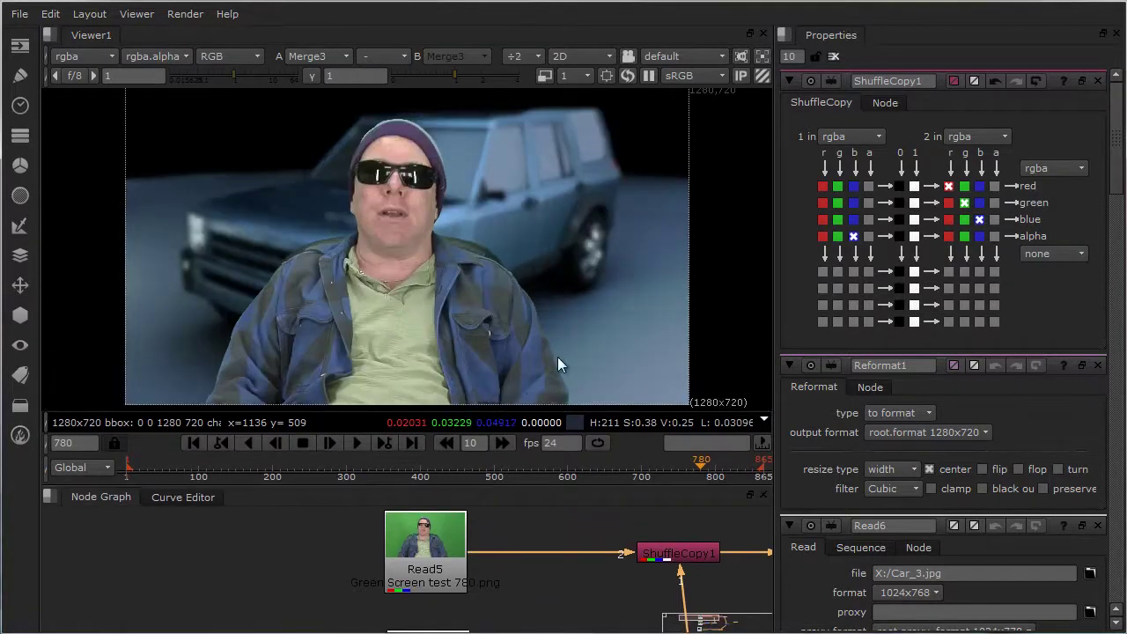
pyautogui.moveTo(557, 357); pyautogui.dragTo(528, 335, button='middle')
pyautogui.scroll(-1, 528, 335)
pyautogui.moveTo(605, 560); pyautogui.dragTo(384, 534, button='middle')
pyautogui.scroll(-2, 475, 543)
pyautogui.scroll(-1, 475, 543)
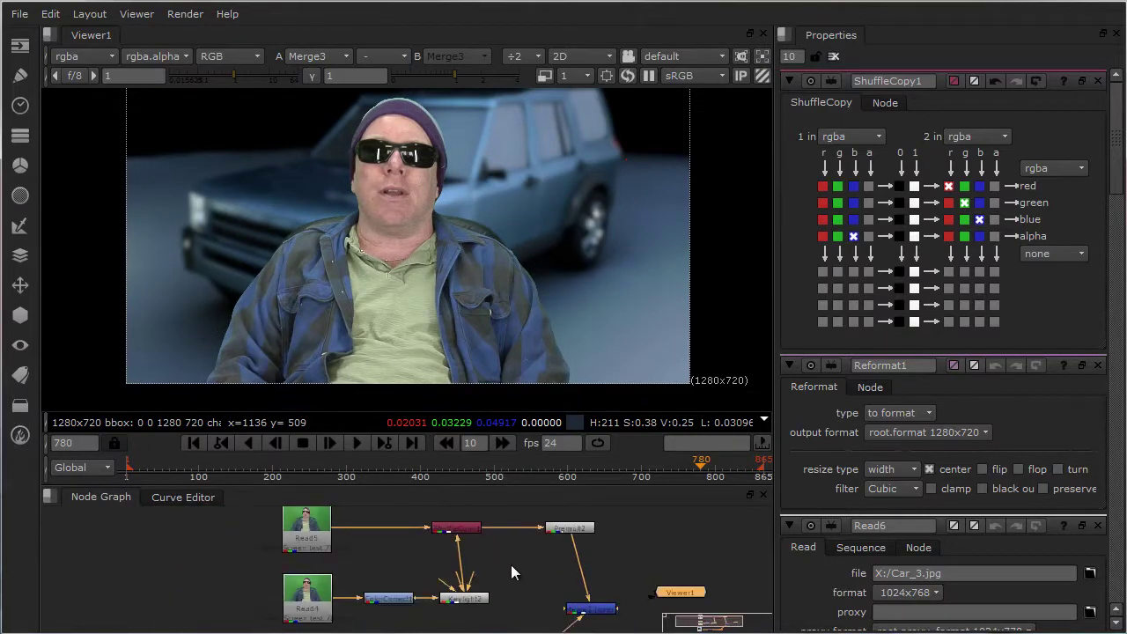
pyautogui.moveTo(512, 566); pyautogui.dragTo(547, 537, button='middle')
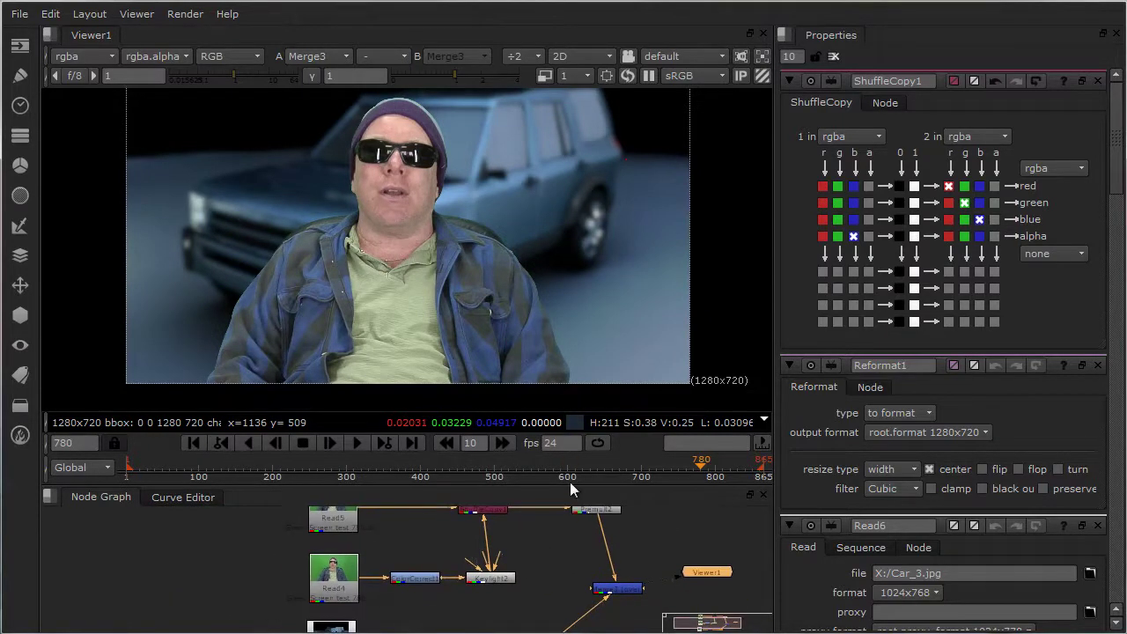
# Step: Make the node graph taller and frame Read5 through ShuffleCopy1 together
pyautogui.moveTo(572, 485); pyautogui.dragTo(609, 327)
pyautogui.scroll(3, 514, 406)
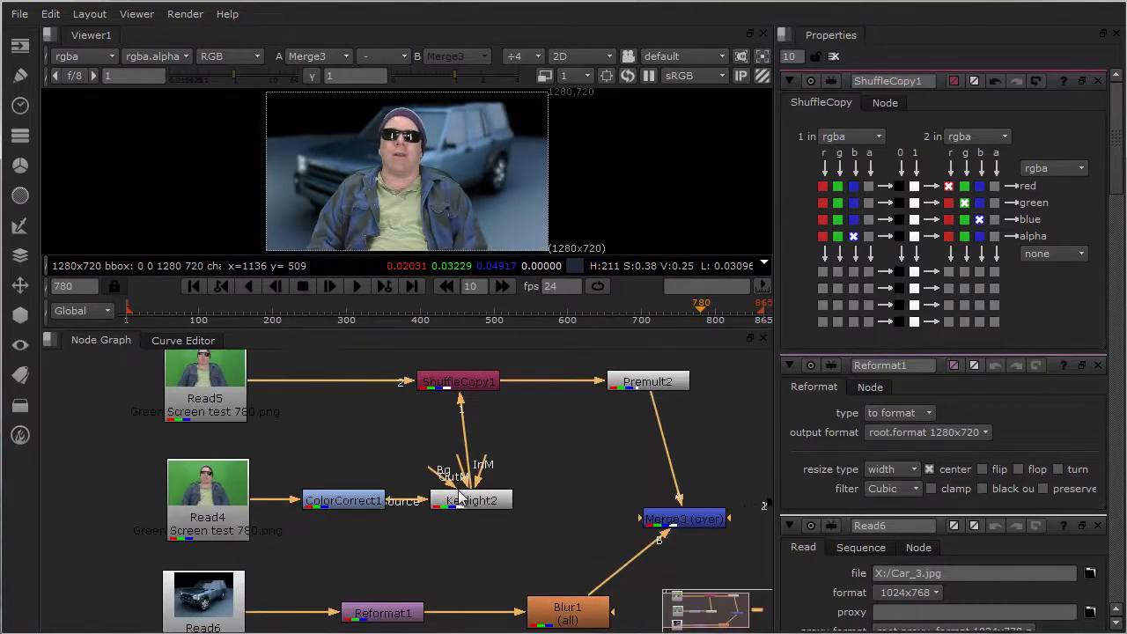
pyautogui.moveTo(286, 438); pyautogui.dragTo(419, 416, button='middle')
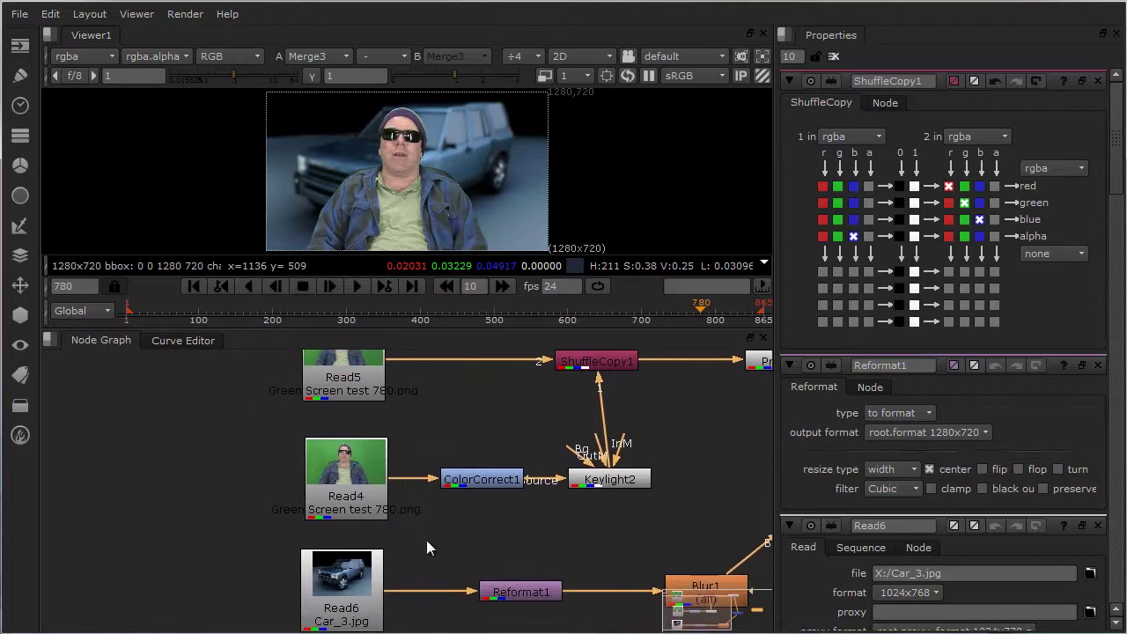
pyautogui.scroll(4, 461, 488)
pyautogui.scroll(-3, 451, 468)
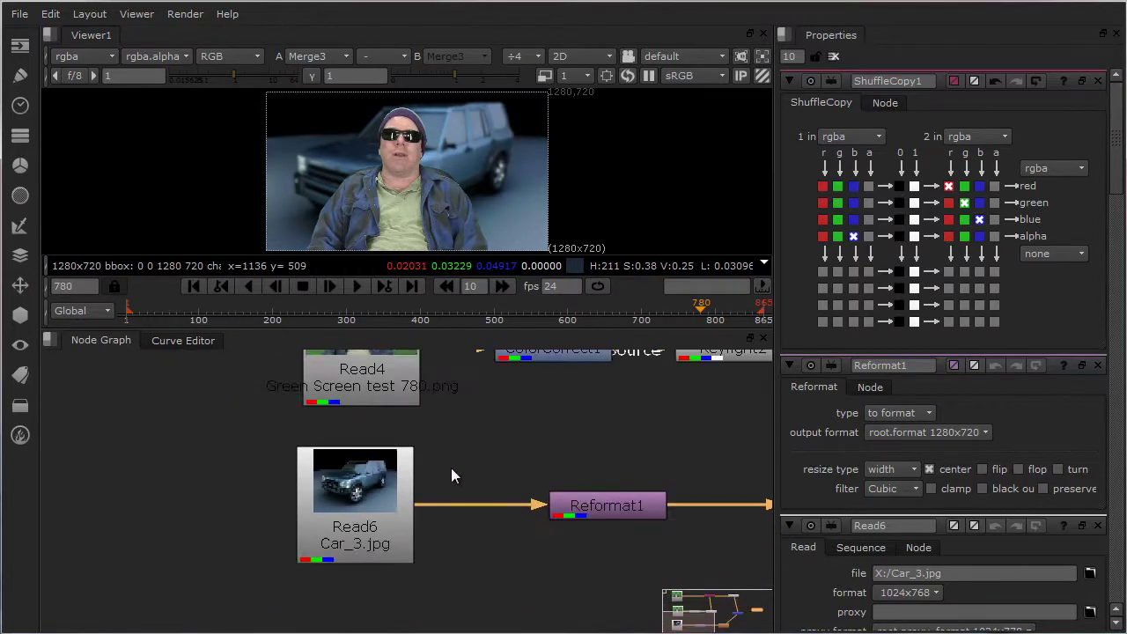
pyautogui.moveTo(451, 467); pyautogui.dragTo(442, 559, button='middle')
pyautogui.moveTo(405, 444); pyautogui.dragTo(445, 565, button='middle')
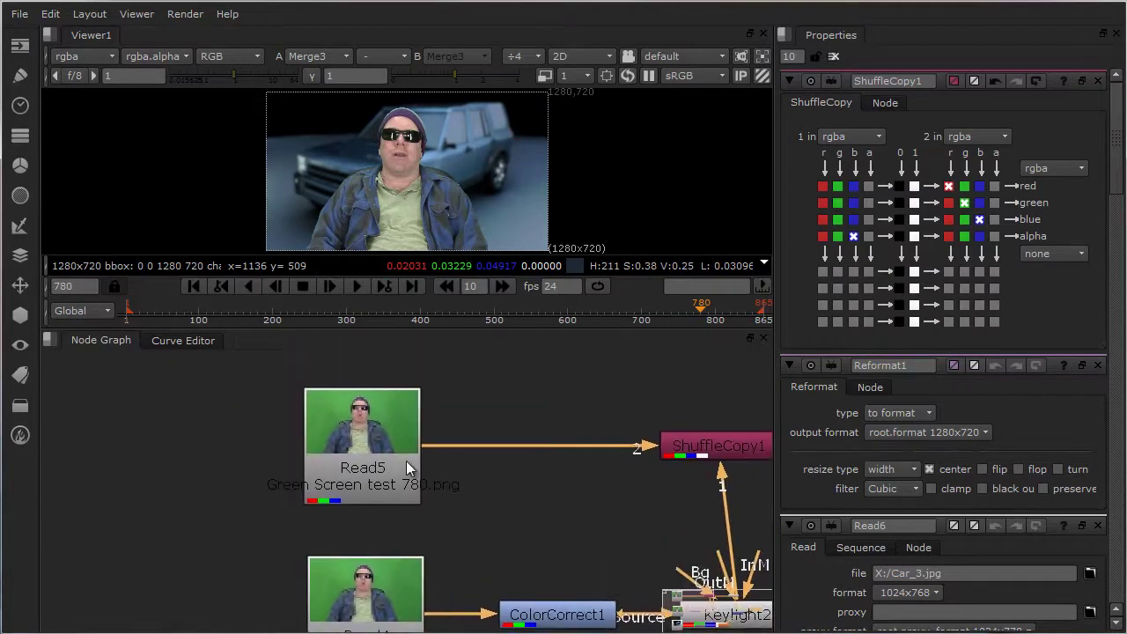
pyautogui.moveTo(432, 499); pyautogui.dragTo(282, 451, button='middle')
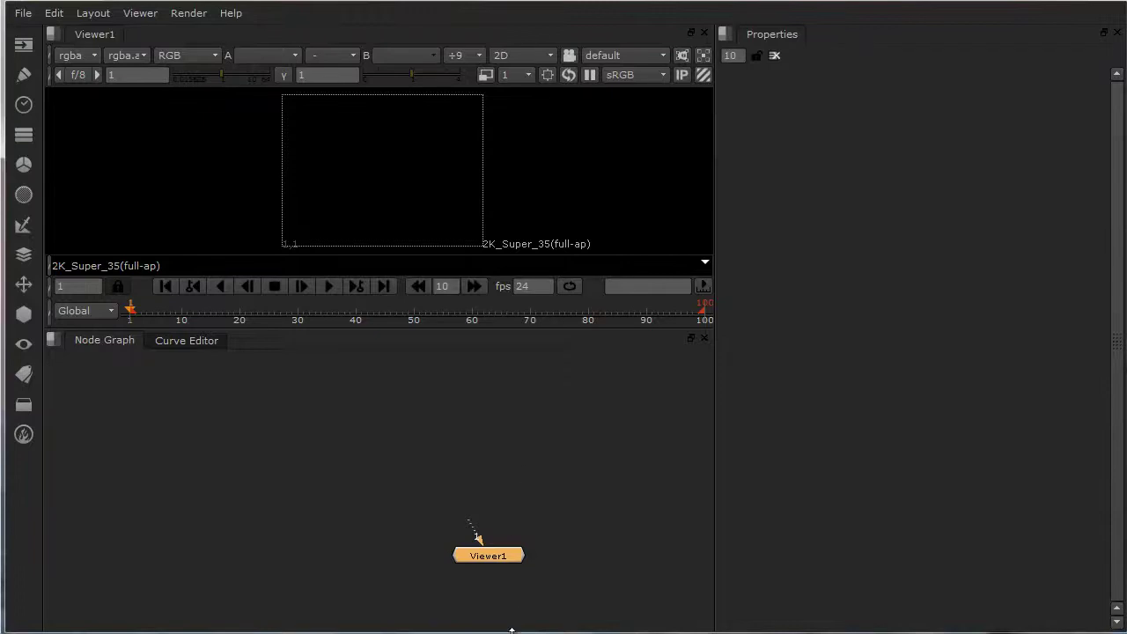
# Step: Add a Read node for Z:/Projects/Green_Screen_test/Sequence/Green Screen test %03d.png 1-880
pyautogui.click(24, 44)
pyautogui.click(420, 464)
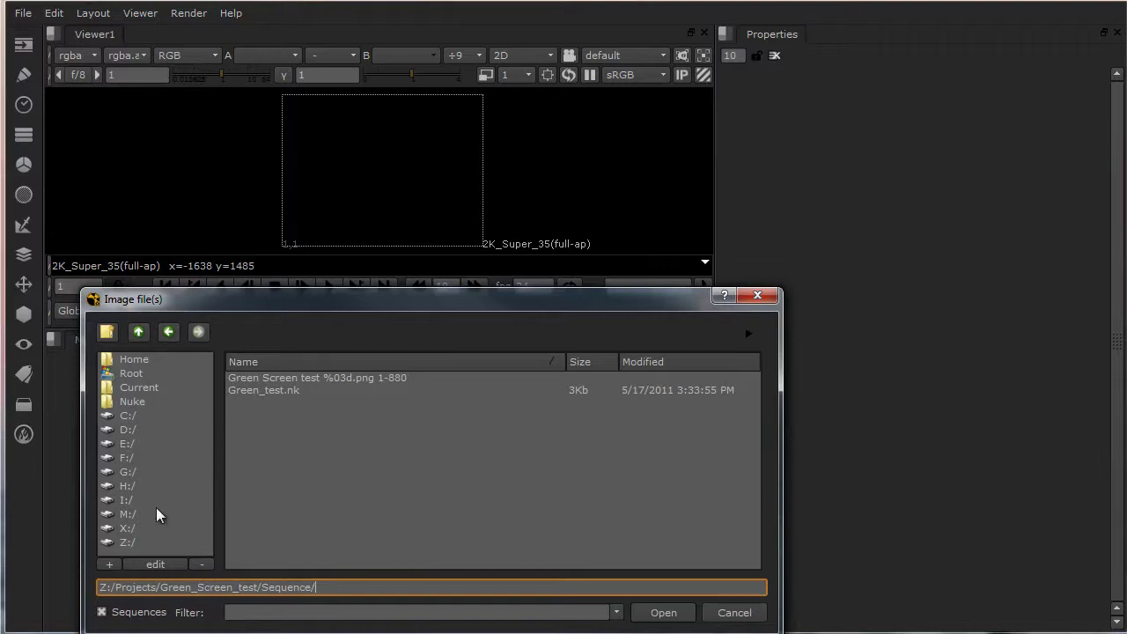
pyautogui.click(123, 542)
pyautogui.click(254, 390)
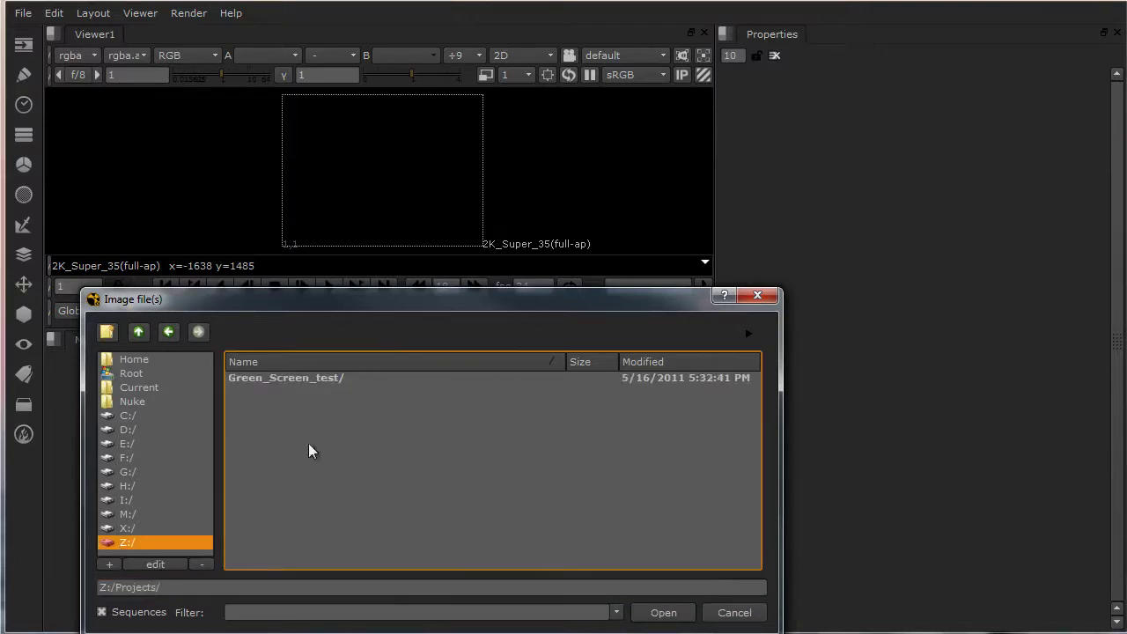
pyautogui.click(261, 377)
pyautogui.click(252, 390)
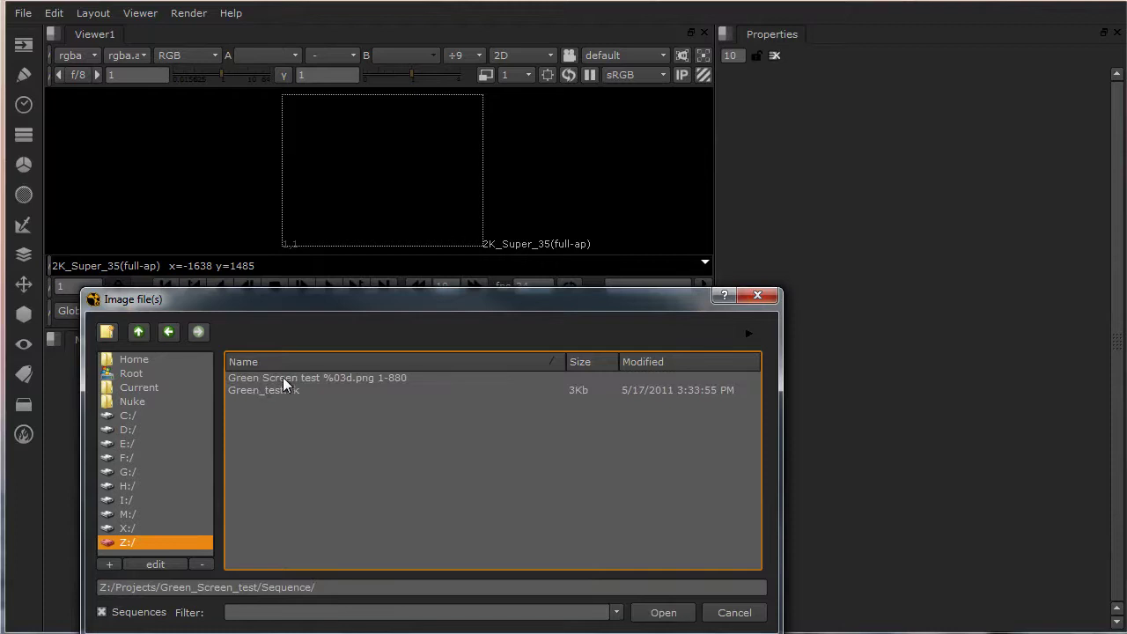
pyautogui.click(282, 377)
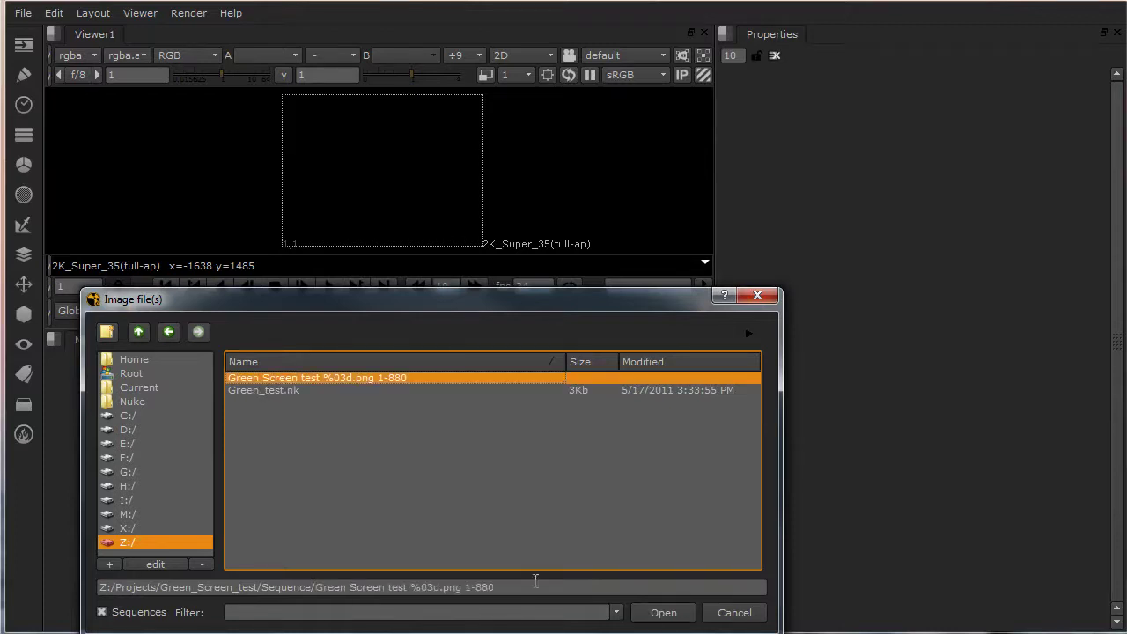
pyautogui.click(664, 612)
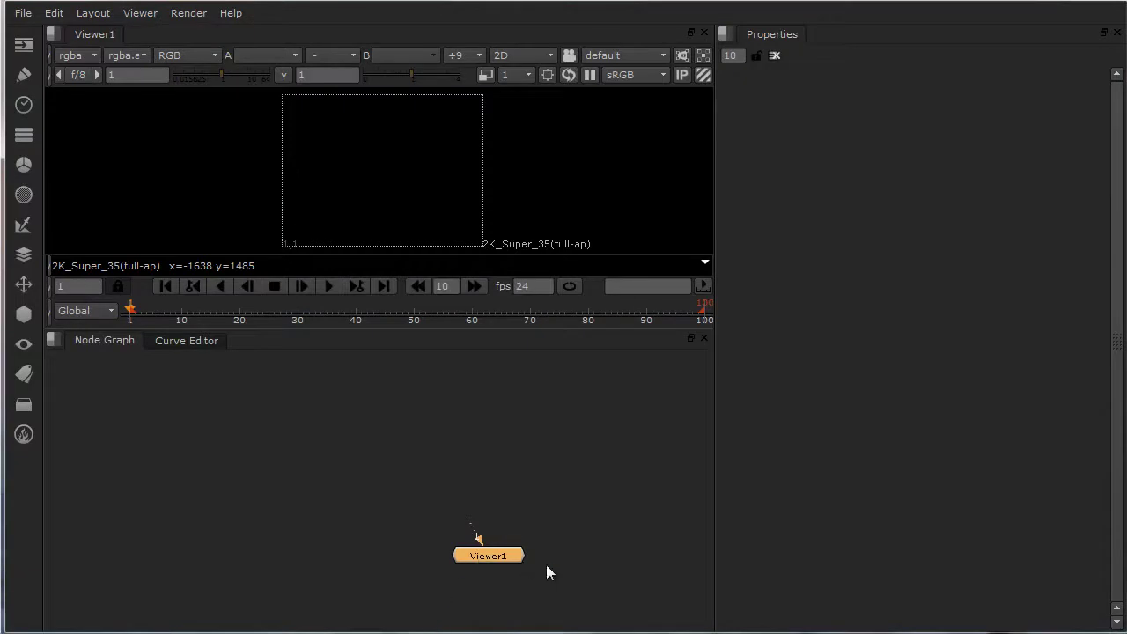
# Step: Wire Read1 into Viewer1 and open the Project Settings full size format list
pyautogui.moveTo(512, 527); pyautogui.dragTo(444, 446)
pyautogui.moveTo(565, 574); pyautogui.dragTo(462, 456)
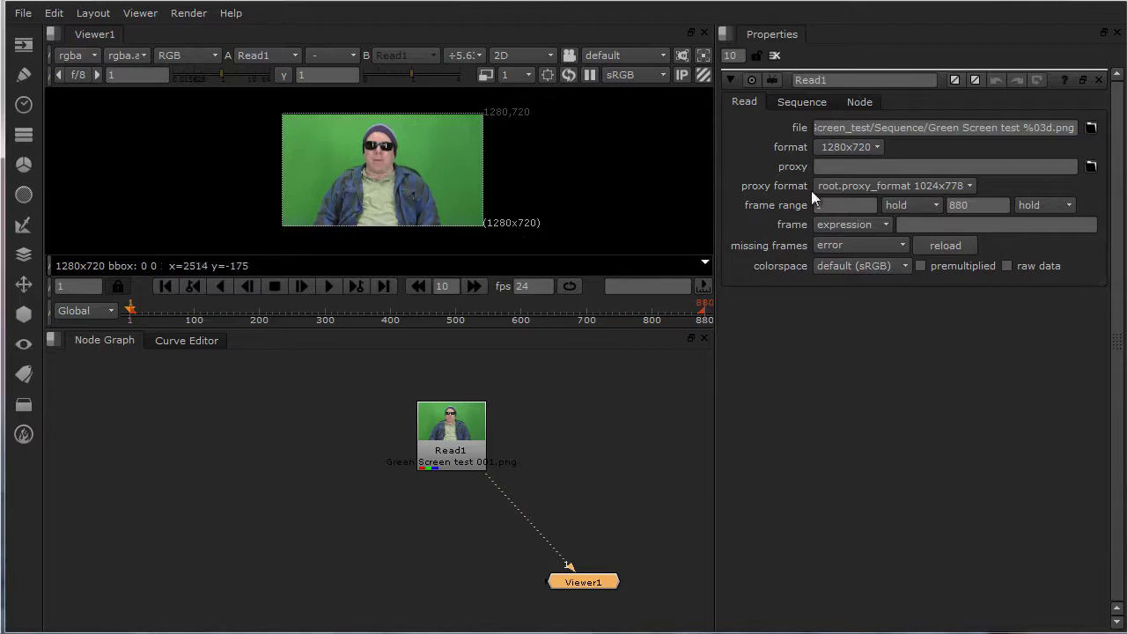
pyautogui.click(635, 413)
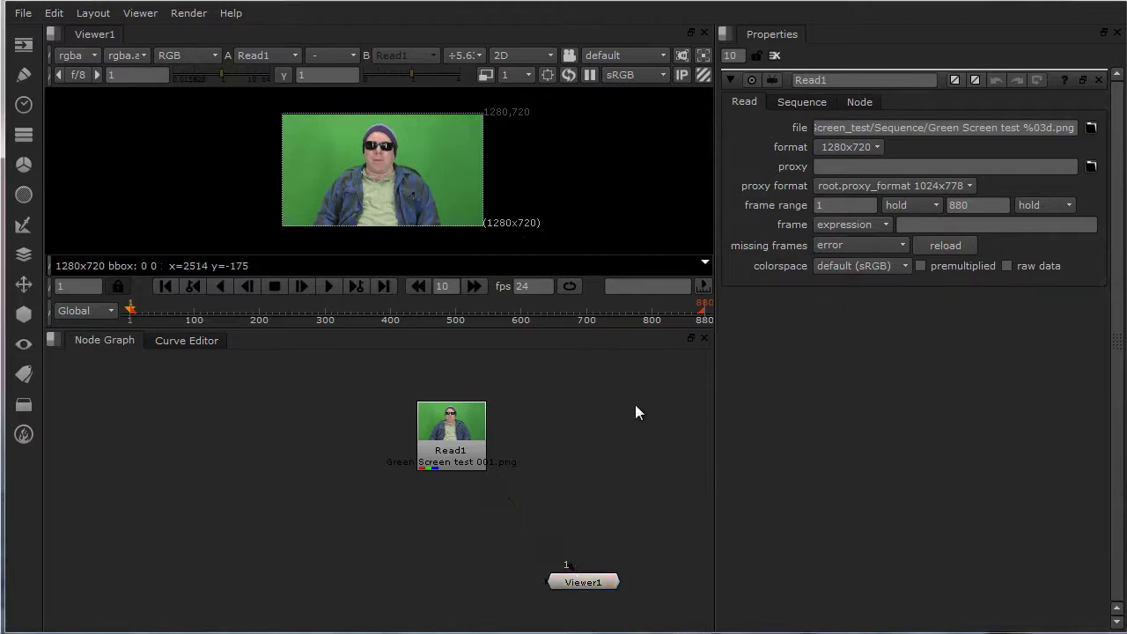
pyautogui.press('s')
pyautogui.click(915, 521)
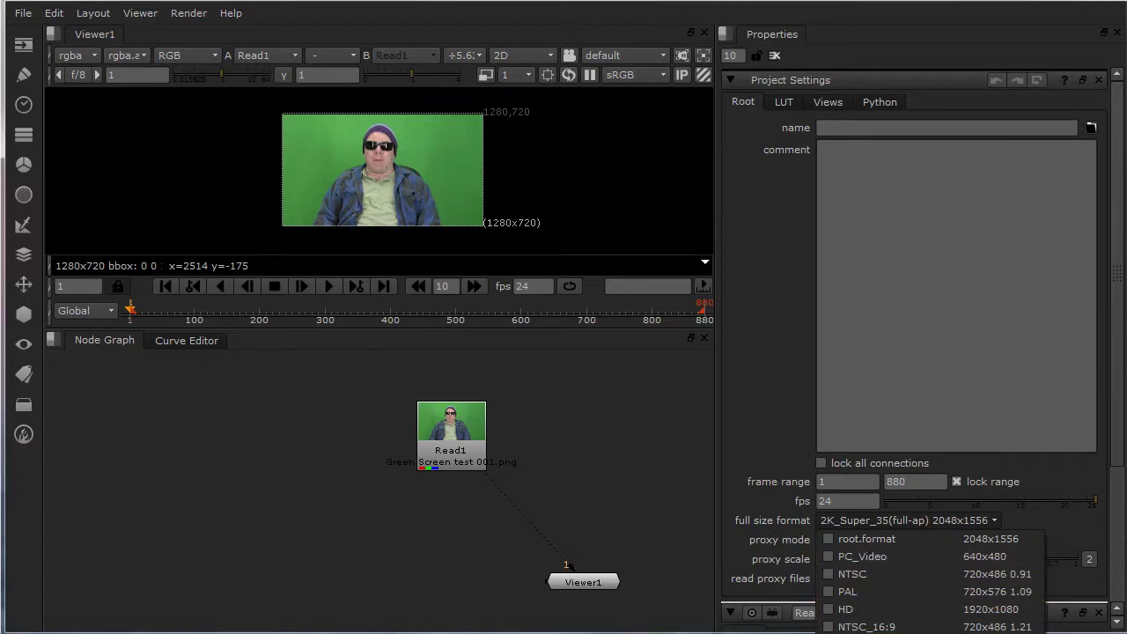
# Step: Set the project format to 1280x720 and line Read1 and Viewer1 up side by side
pyautogui.press('Return')
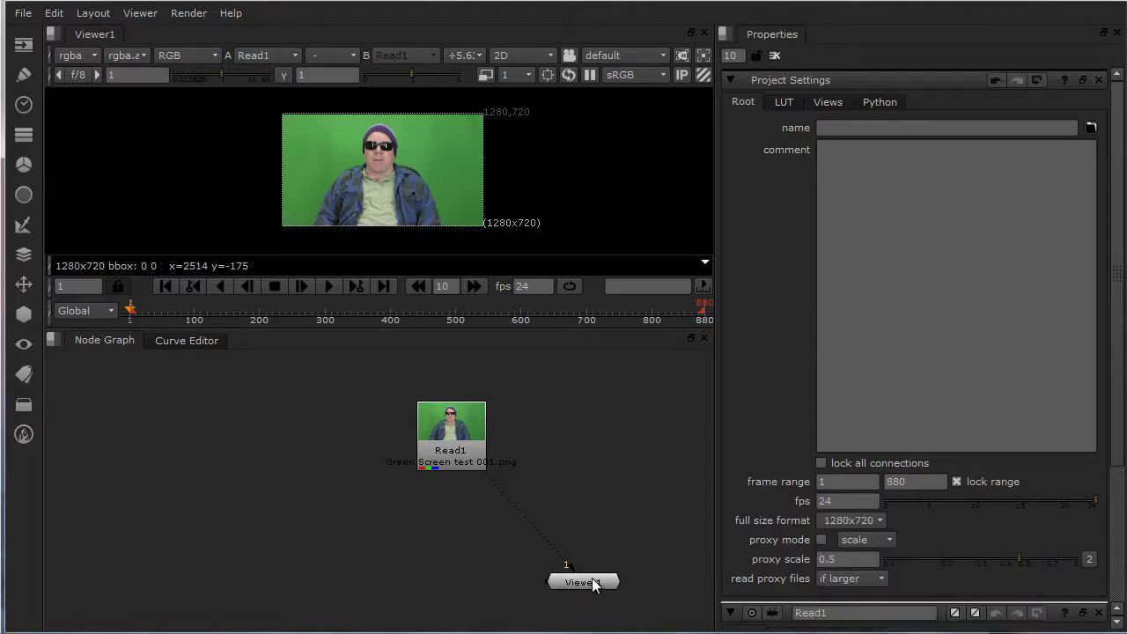
pyautogui.moveTo(592, 582); pyautogui.dragTo(618, 470)
pyautogui.moveTo(451, 435); pyautogui.dragTo(302, 448)
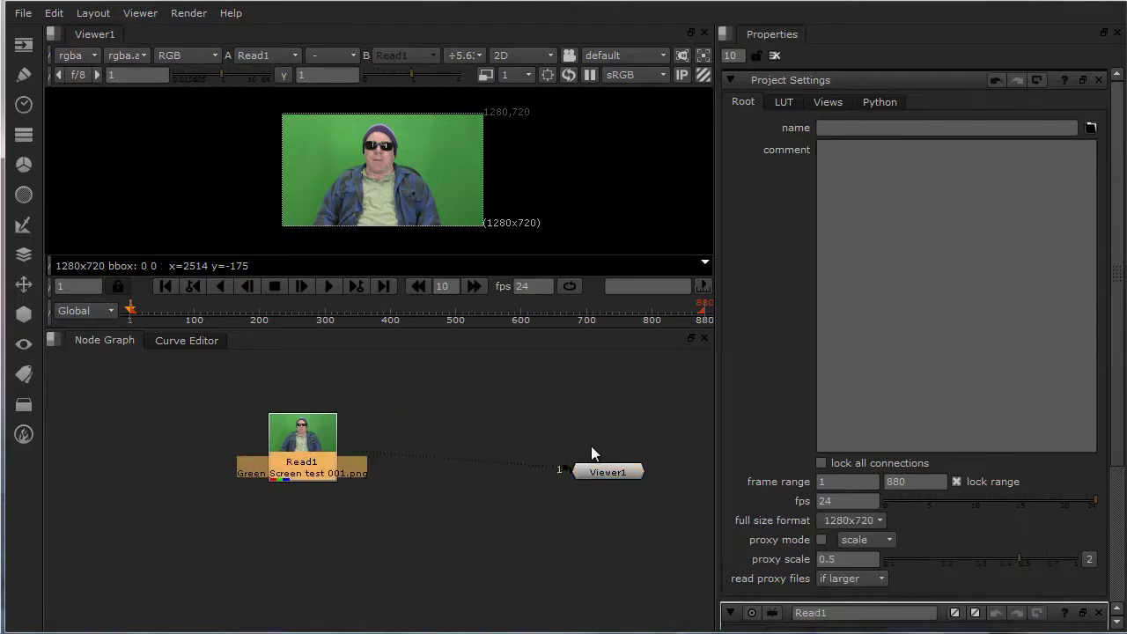
pyautogui.moveTo(604, 472); pyautogui.dragTo(439, 456)
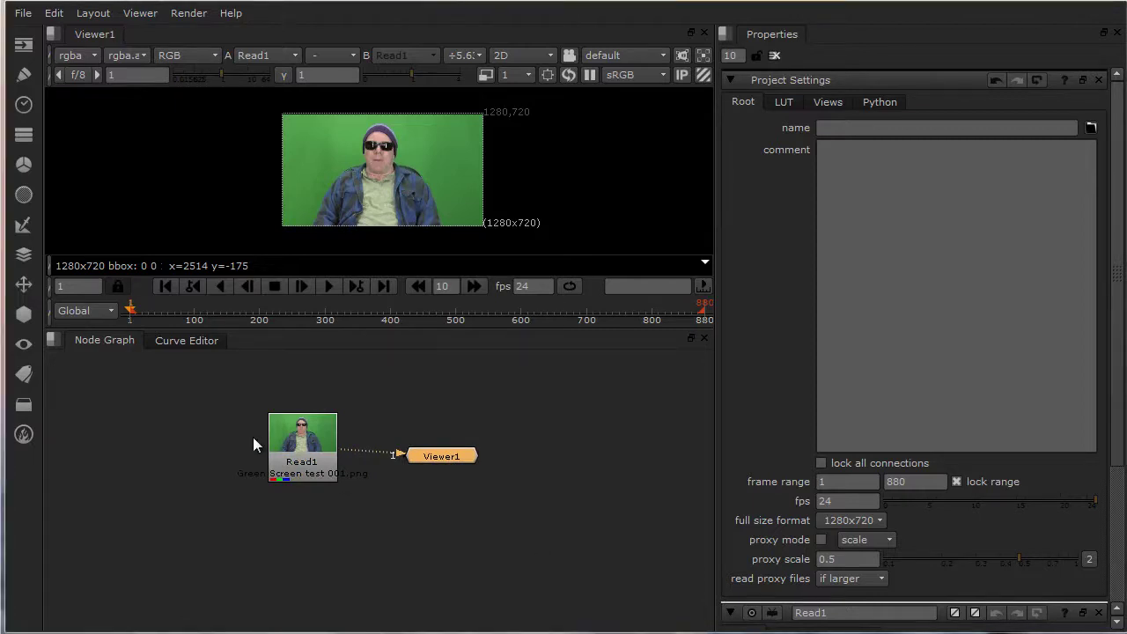
pyautogui.moveTo(309, 447); pyautogui.dragTo(181, 445)
pyautogui.click(423, 453)
pyautogui.moveTo(422, 452)
pyautogui.mouseDown()
pyautogui.moveTo(417, 435)
pyautogui.moveTo(404, 446)
pyautogui.mouseUp()
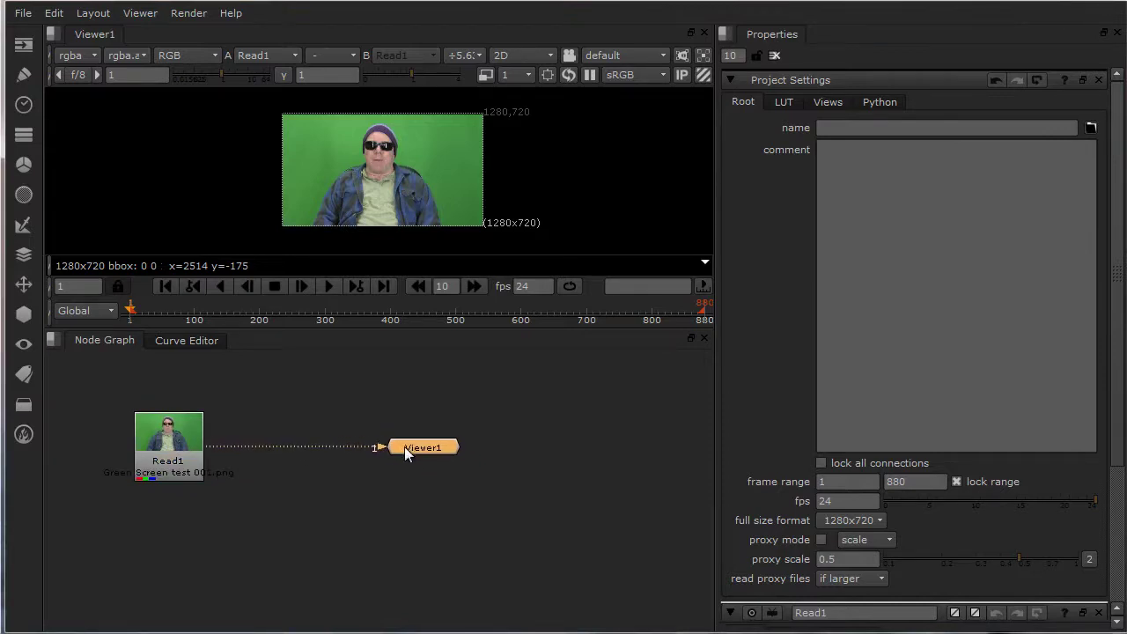
# Step: Add a ColorCorrect node after the selected Read1
pyautogui.click(165, 449)
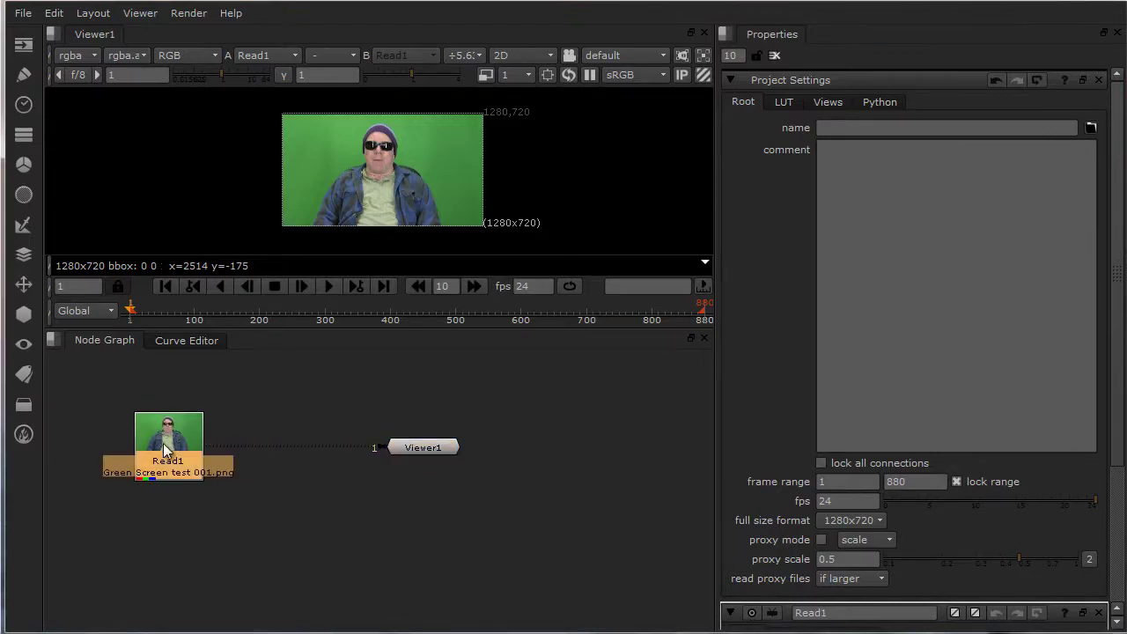
pyautogui.click(23, 238)
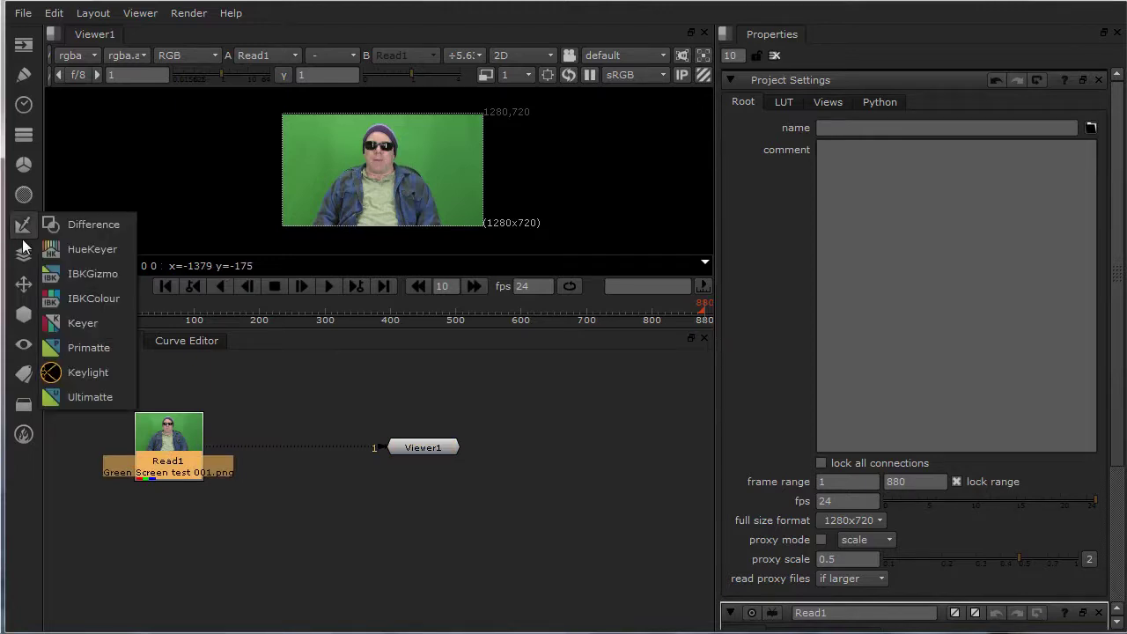
pyautogui.click(24, 257)
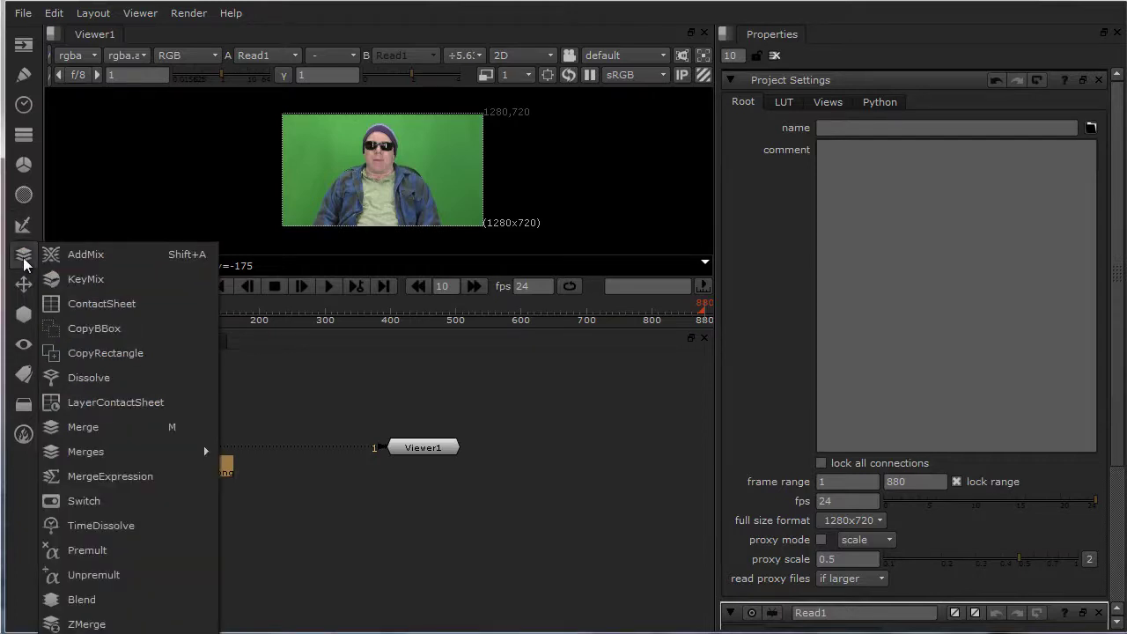
pyautogui.click(22, 225)
pyautogui.click(23, 193)
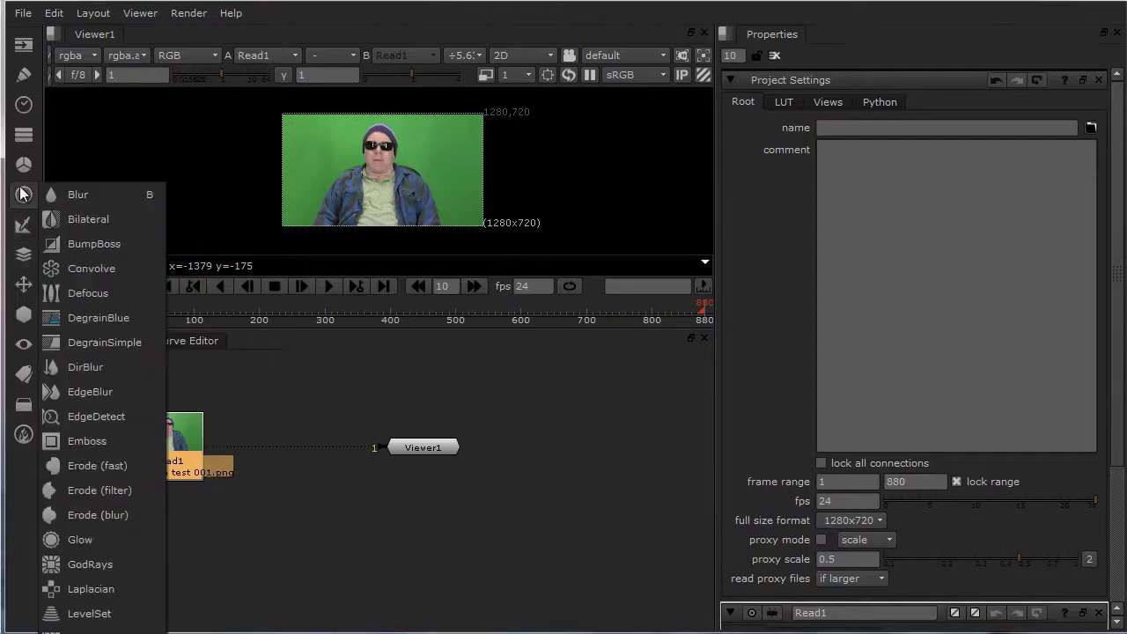
pyautogui.click(21, 167)
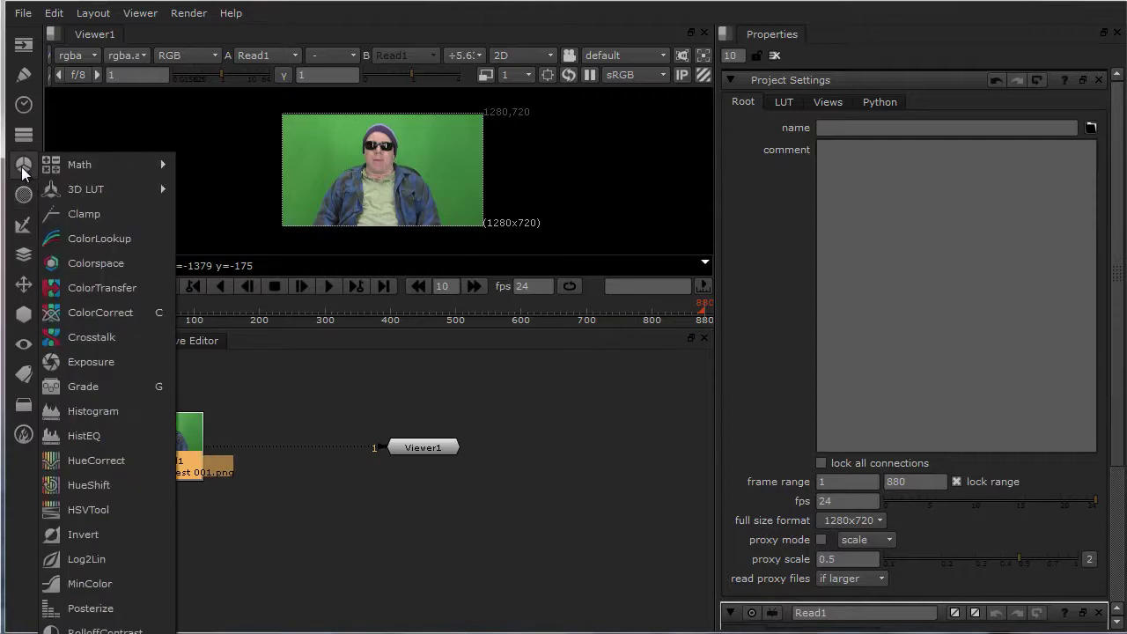
pyautogui.click(107, 315)
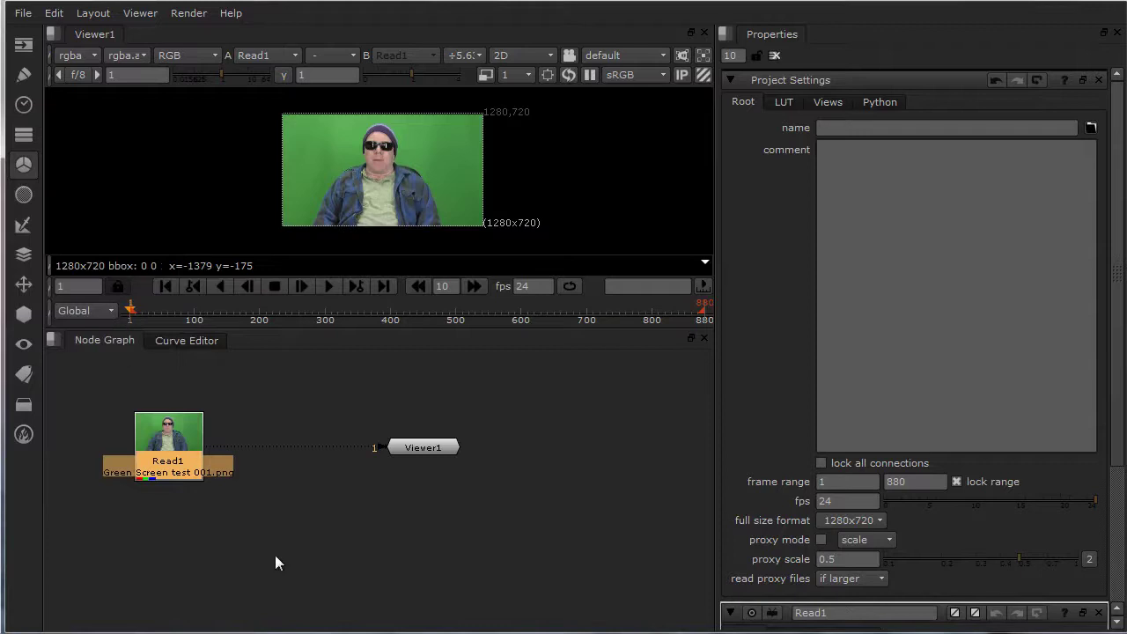
# Step: Insert ColorCorrect1 between Read1 and Viewer1, set master offset to -0.015, and enlarge the viewer
pyautogui.moveTo(176, 496); pyautogui.dragTo(274, 447)
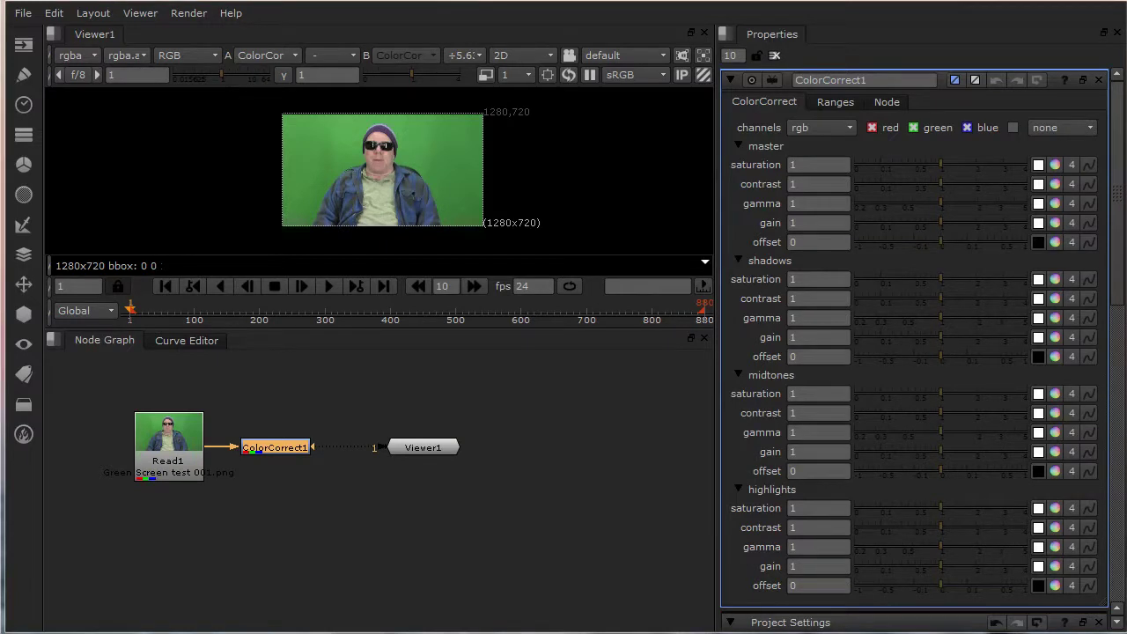
pyautogui.moveTo(941, 244); pyautogui.dragTo(930, 247)
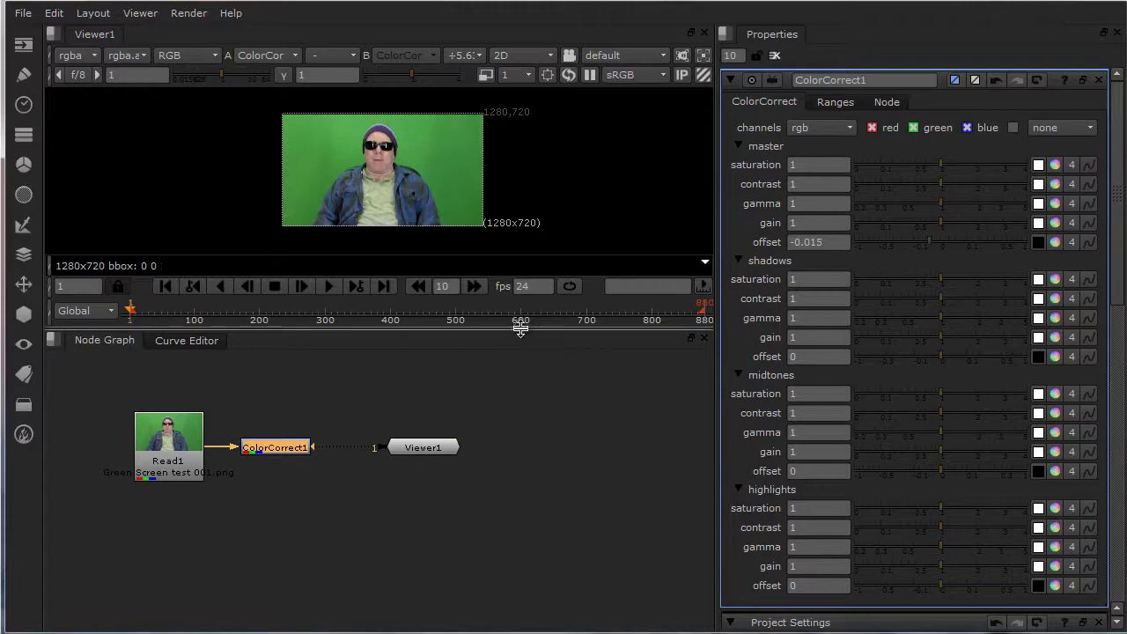
pyautogui.moveTo(520, 327); pyautogui.dragTo(532, 401)
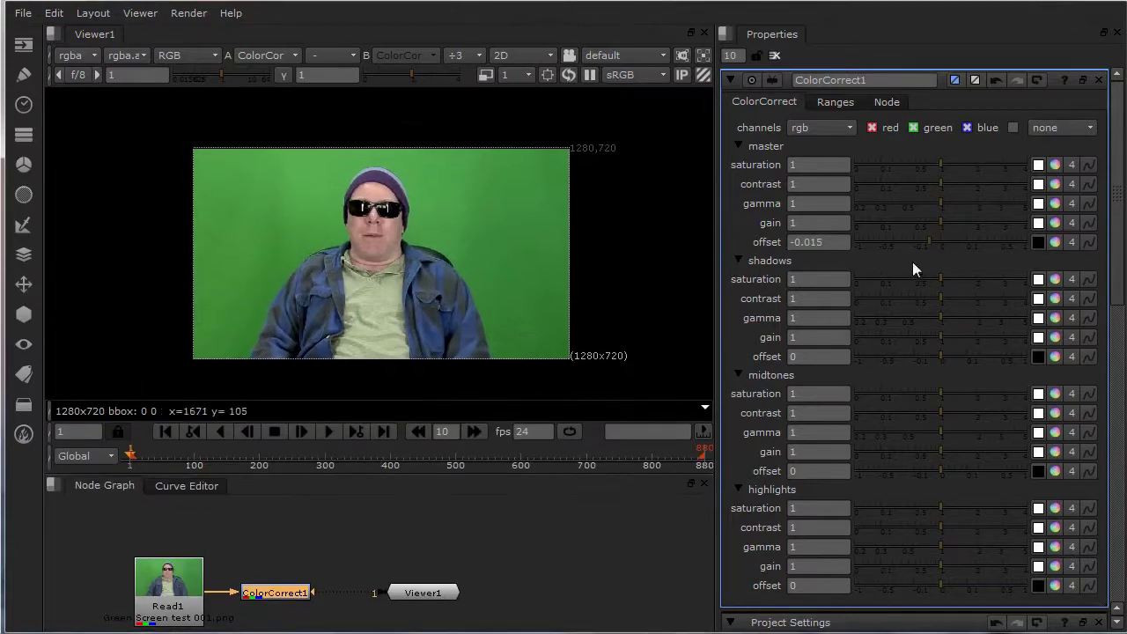
# Step: Tint ColorCorrect1's master gain to pink-violet: r 1, g 0.479, b 0.765
pyautogui.click(1054, 223)
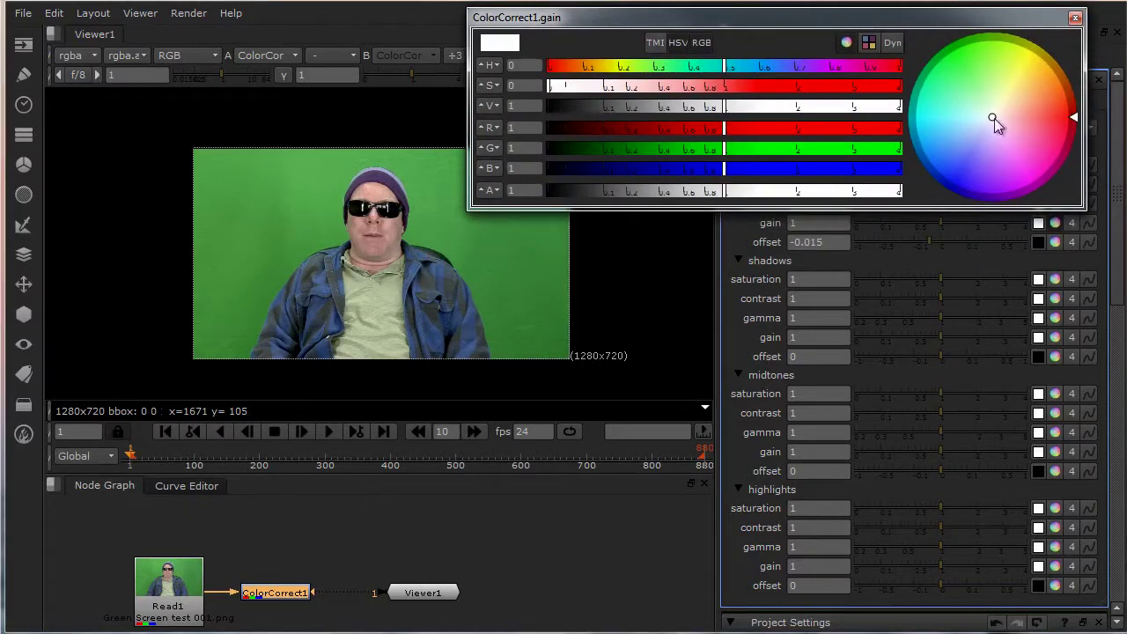
pyautogui.moveTo(1006, 121); pyautogui.dragTo(1046, 130)
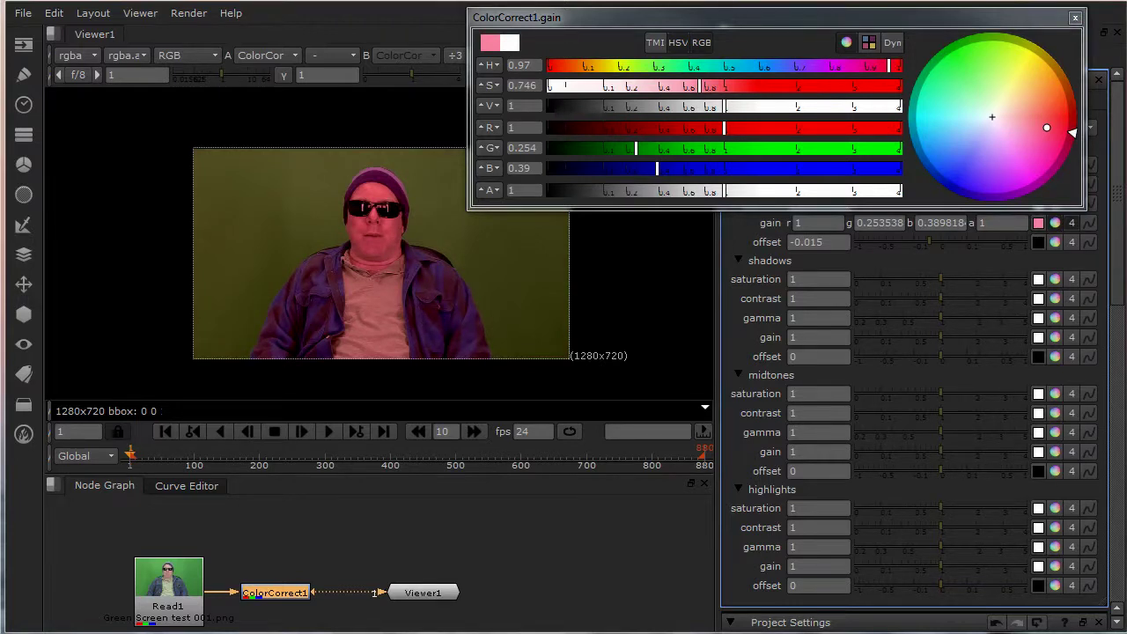
pyautogui.moveTo(1073, 139)
pyautogui.mouseDown()
pyautogui.moveTo(1060, 167)
pyautogui.moveTo(1039, 141)
pyautogui.moveTo(1028, 145)
pyautogui.mouseUp()
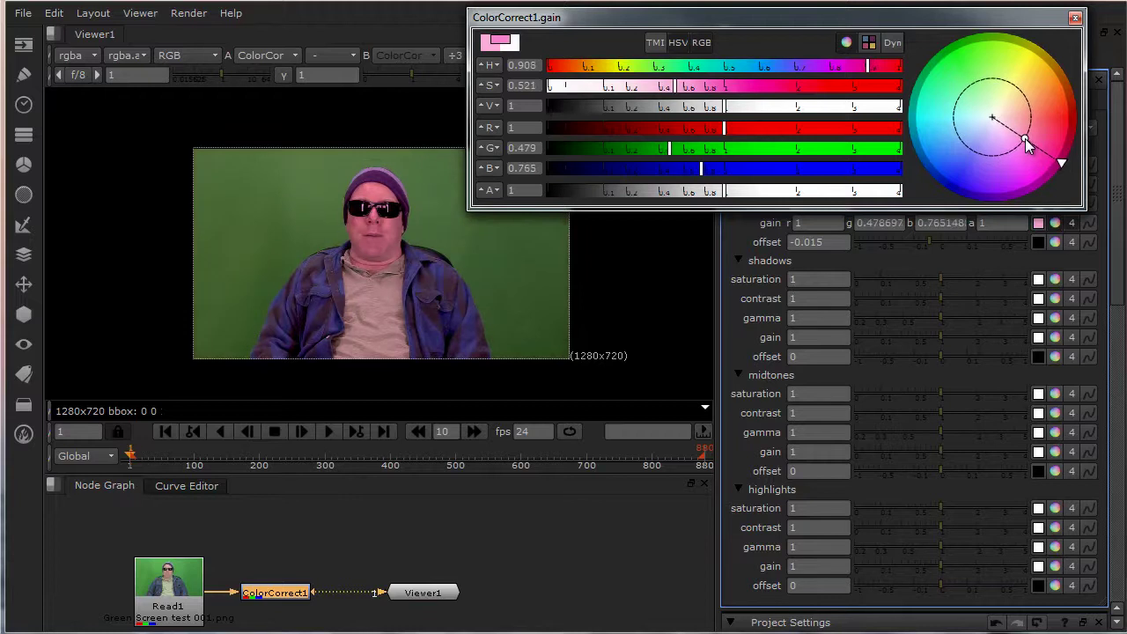
pyautogui.click(1074, 18)
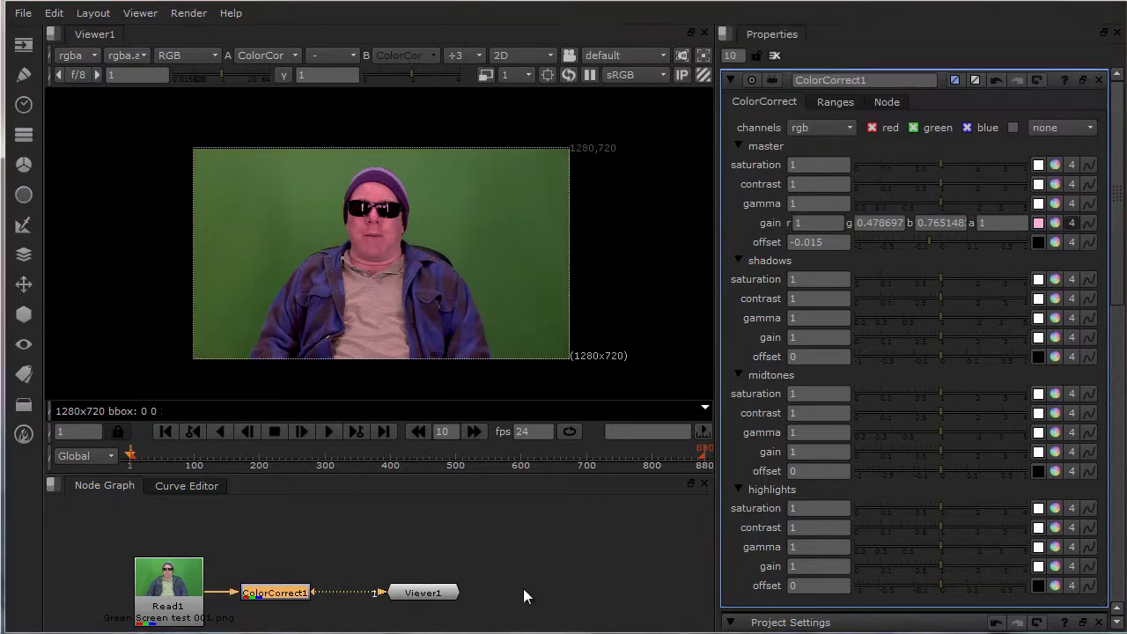
# Step: Move Viewer1 further right, then add and delete a misplaced Keylight node
pyautogui.moveTo(501, 580); pyautogui.dragTo(528, 563, button='middle')
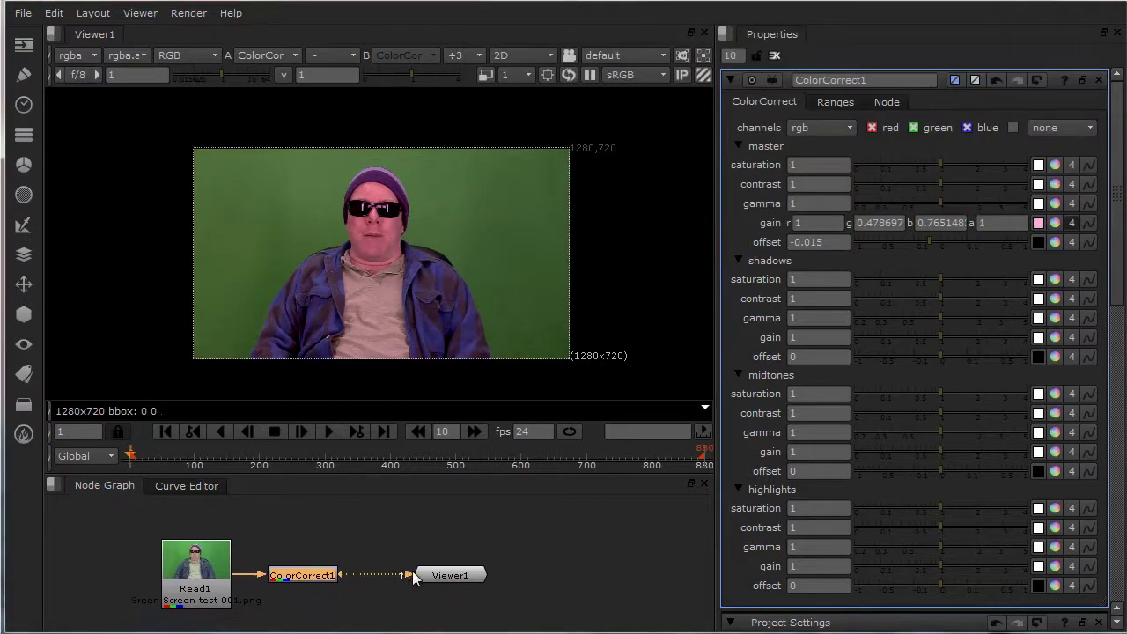
pyautogui.moveTo(414, 571); pyautogui.dragTo(479, 571)
pyautogui.click(415, 542)
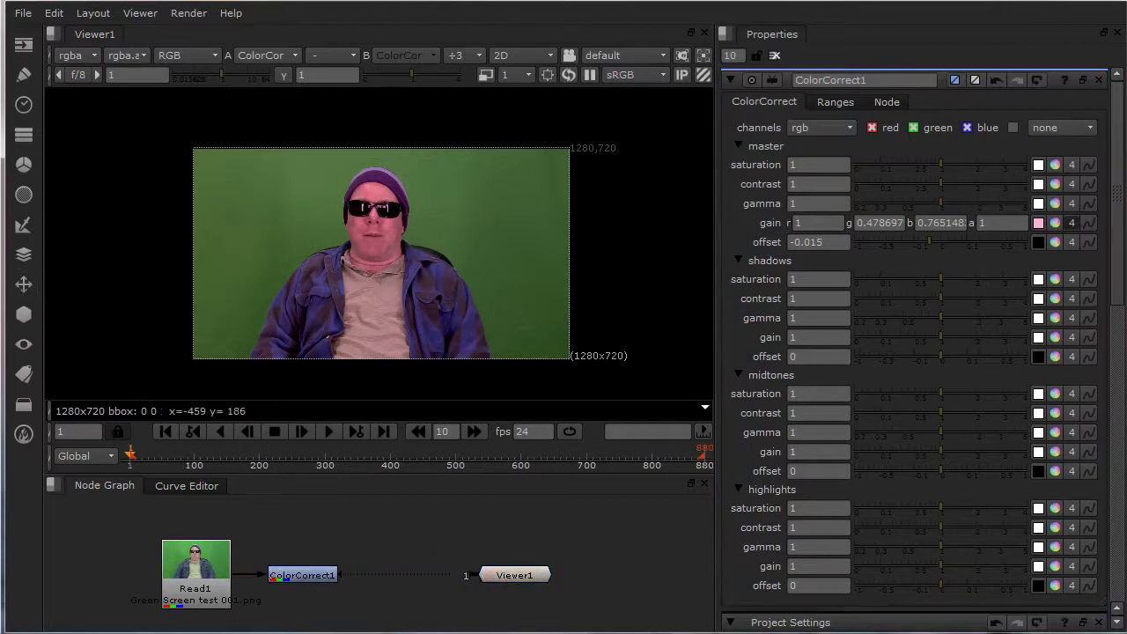
pyautogui.click(30, 230)
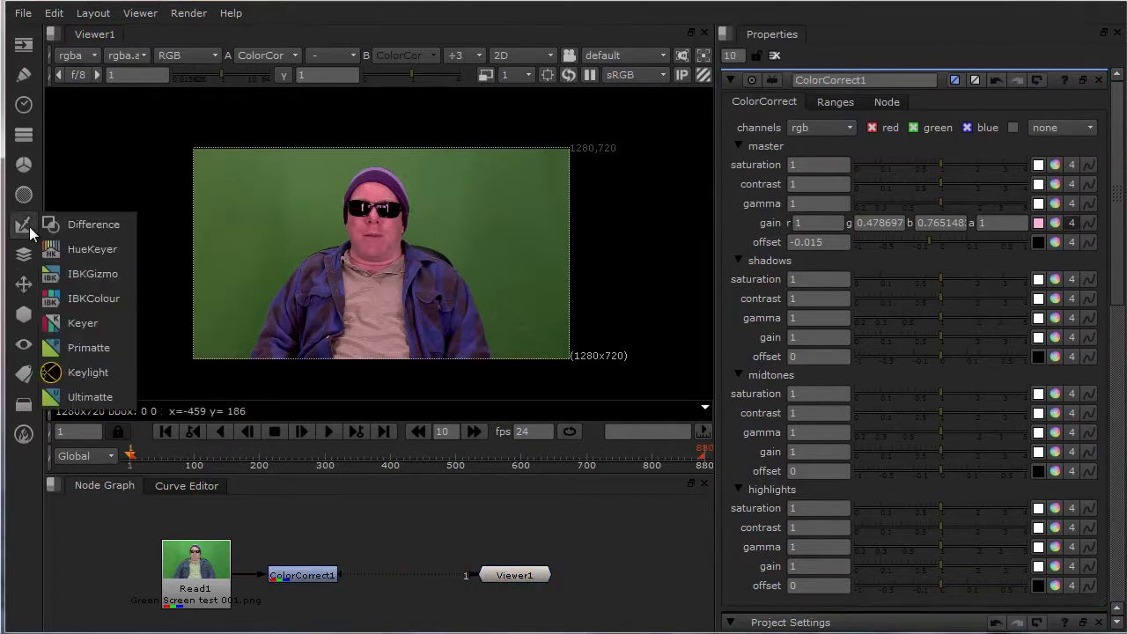
pyautogui.click(88, 372)
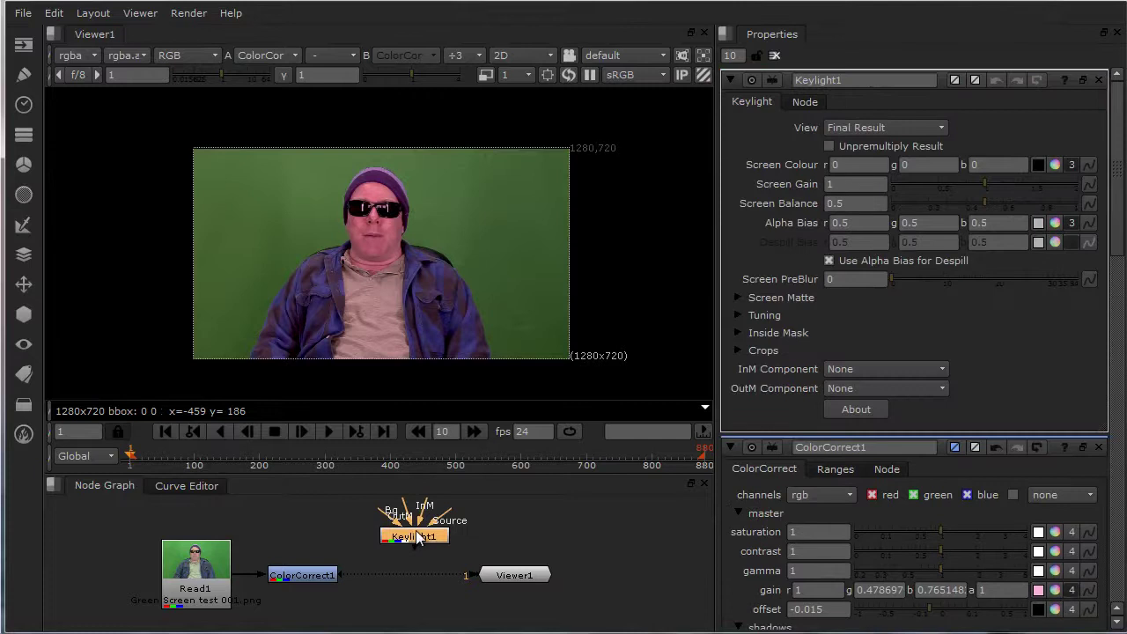
pyautogui.press('Delete')
# Step: Insert Keylight1 after ColorCorrect1, sampling screen colour r 0.059, g 0.133, b 0.04 from the backdrop
pyautogui.click(289, 574)
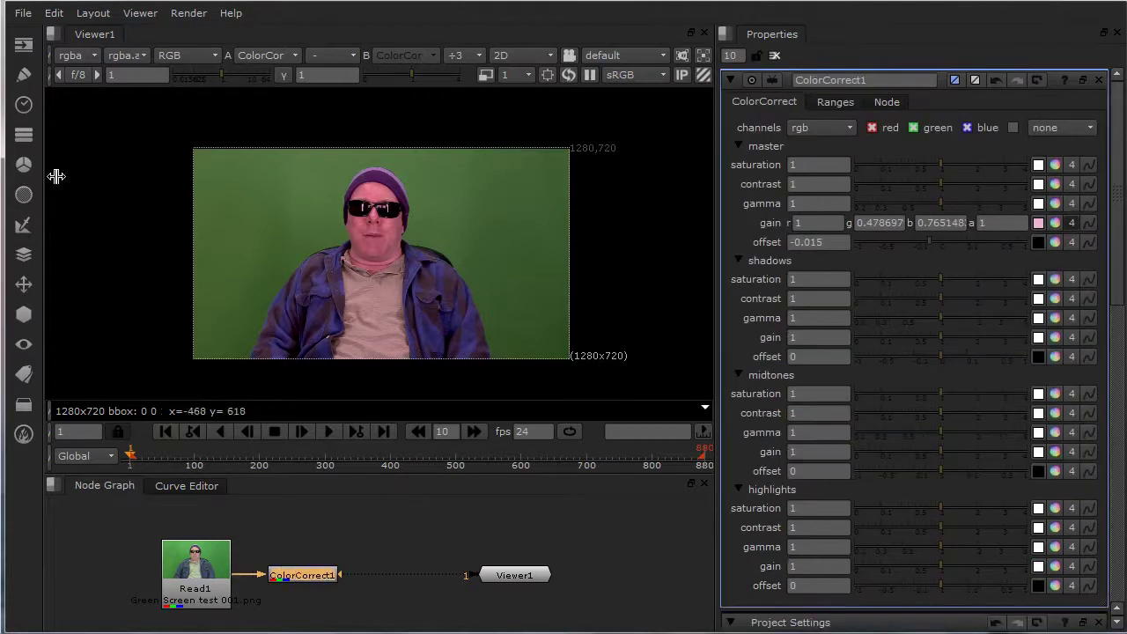
pyautogui.click(28, 229)
pyautogui.click(62, 372)
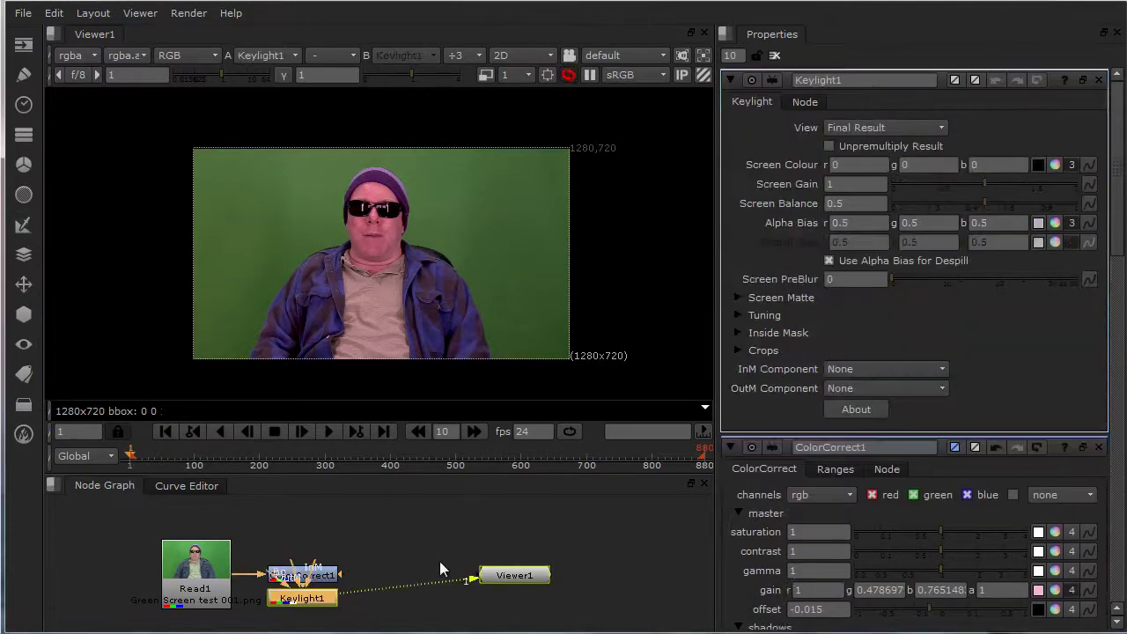
pyautogui.moveTo(315, 609); pyautogui.dragTo(418, 588)
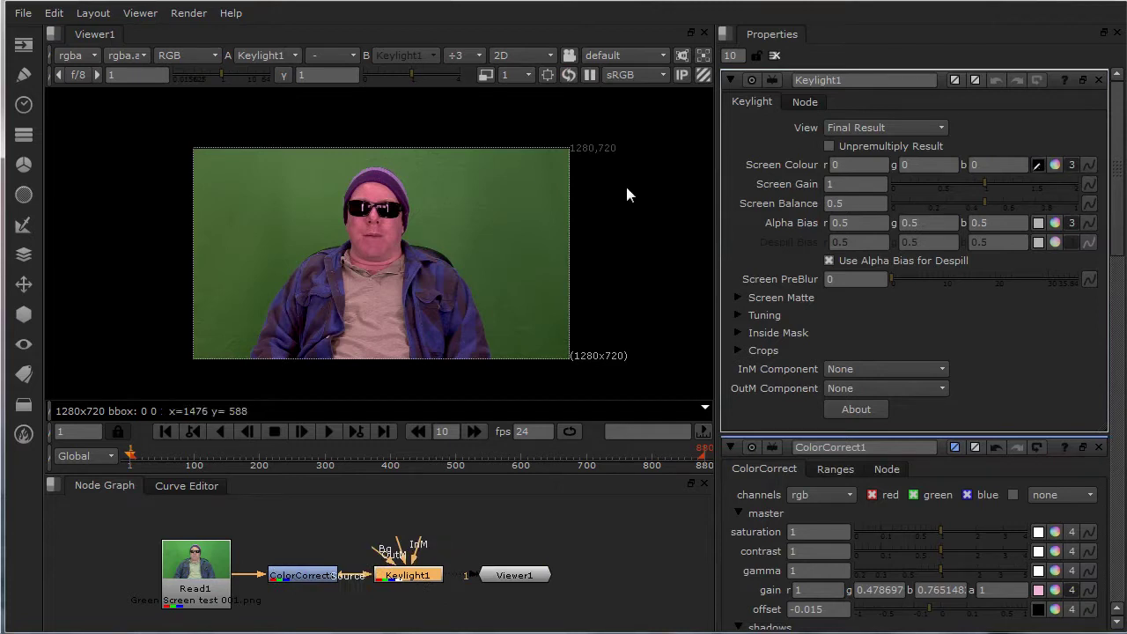
pyautogui.keyDown('ctrl'); pyautogui.click(485, 205); pyautogui.keyUp('ctrl')
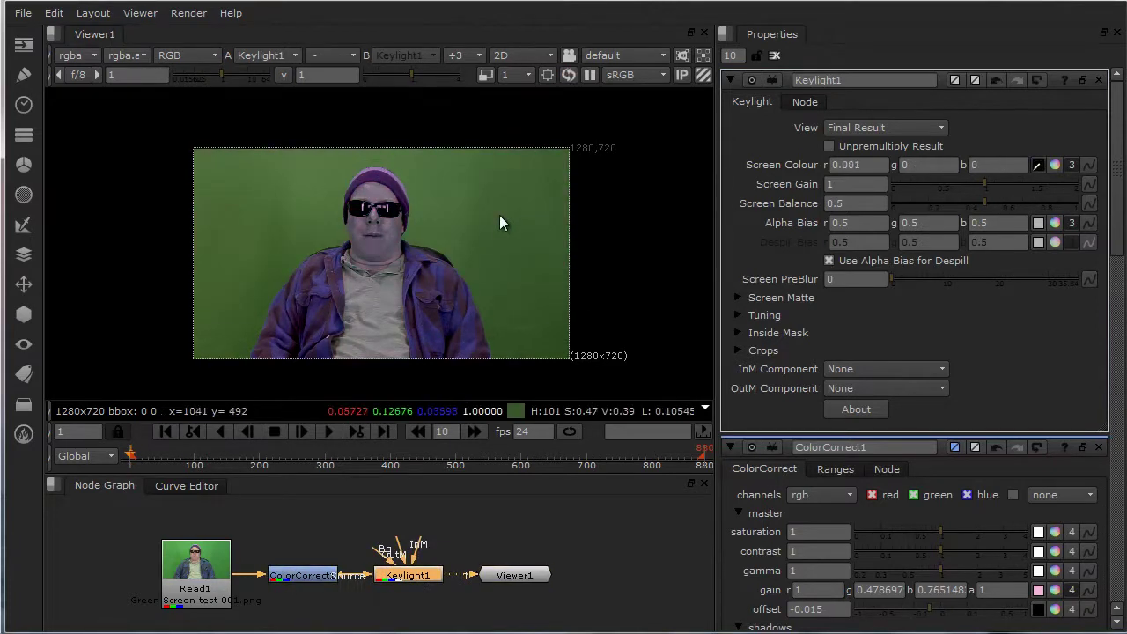
pyautogui.keyDown('ctrl'); pyautogui.click(501, 239); pyautogui.keyUp('ctrl')
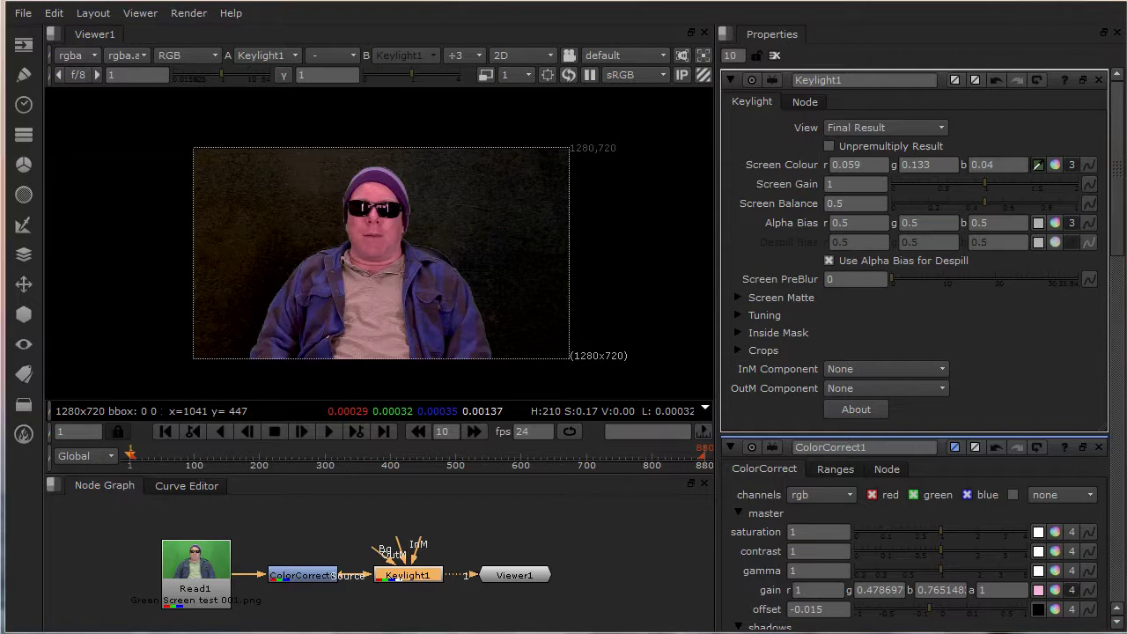
# Step: Raise Keylight1's Screen Matte Clip Black and set View to Combined Matte
pyautogui.click(737, 298)
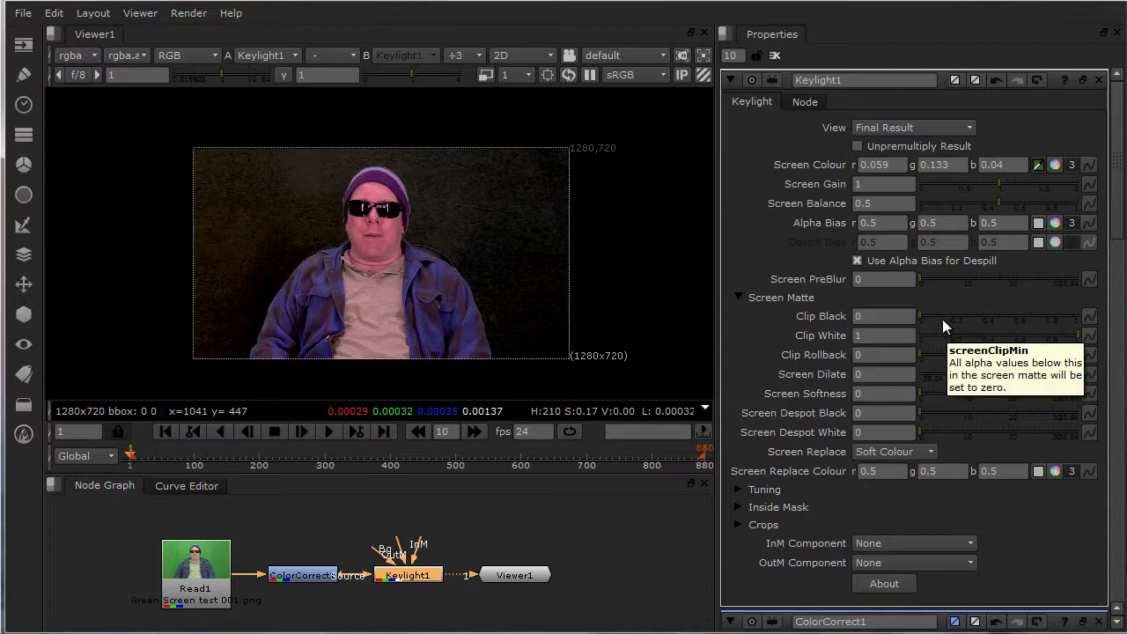
pyautogui.moveTo(923, 320); pyautogui.dragTo(988, 315)
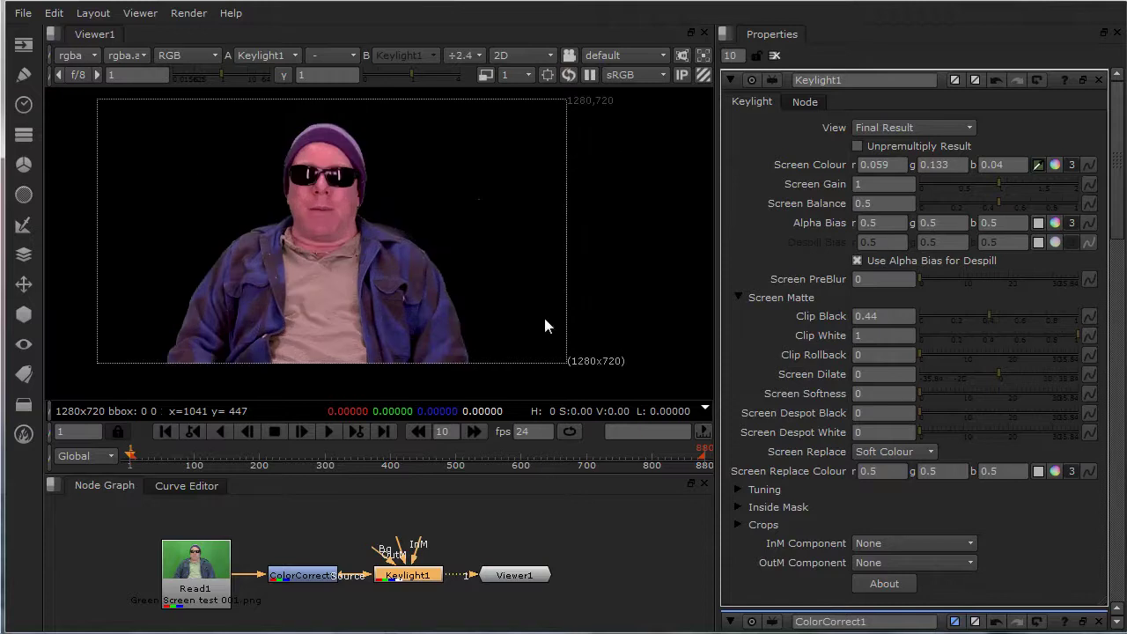
pyautogui.scroll(1, 545, 322)
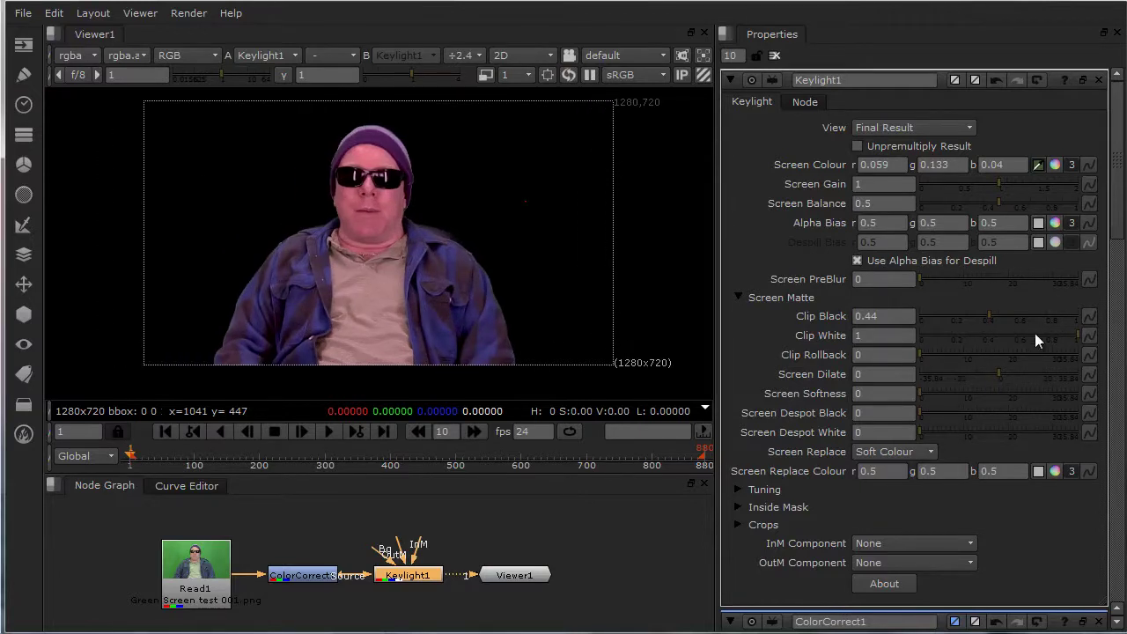
pyautogui.click(940, 128)
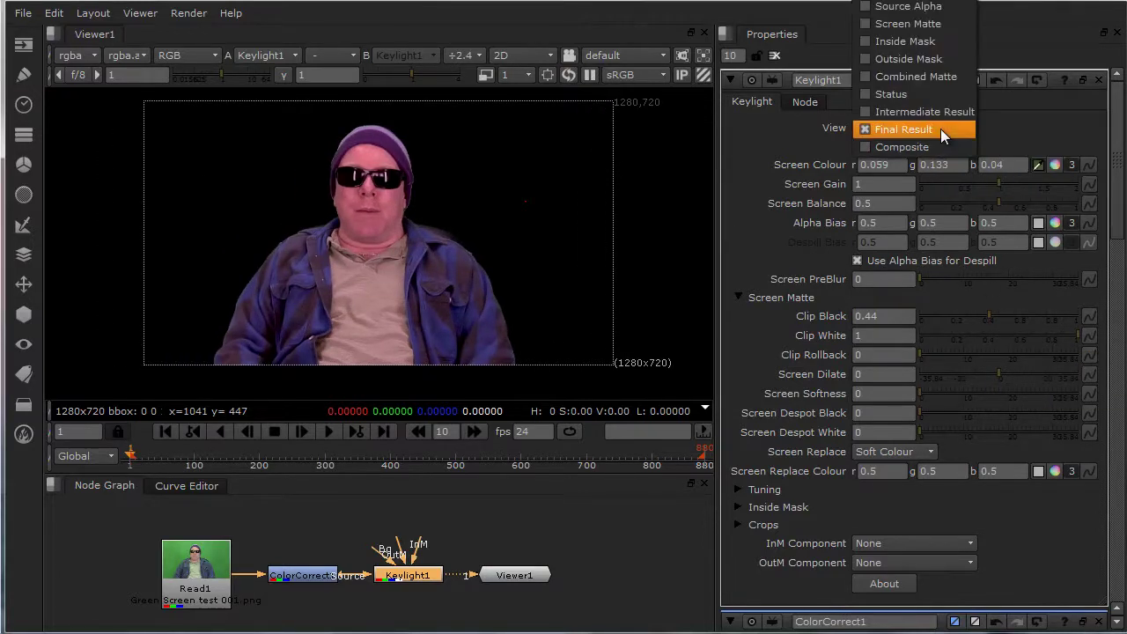
pyautogui.click(916, 77)
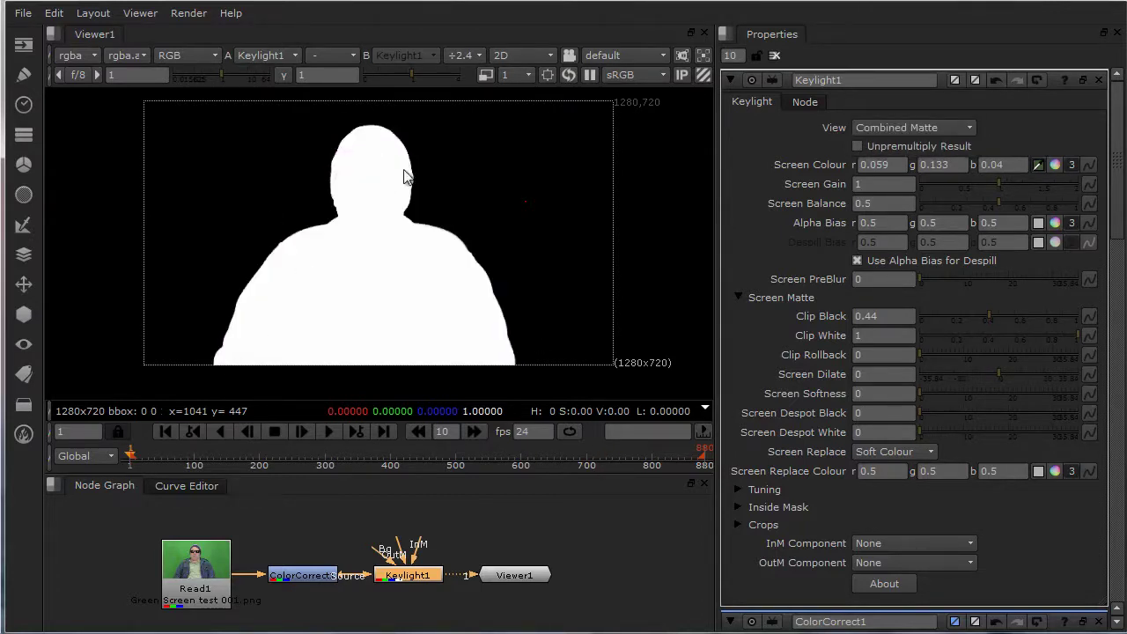
# Step: Tidy the Viewer1, Keylight1 and Read1 positions and set Screen PreBlur to 4
pyautogui.moveTo(513, 577); pyautogui.dragTo(554, 579)
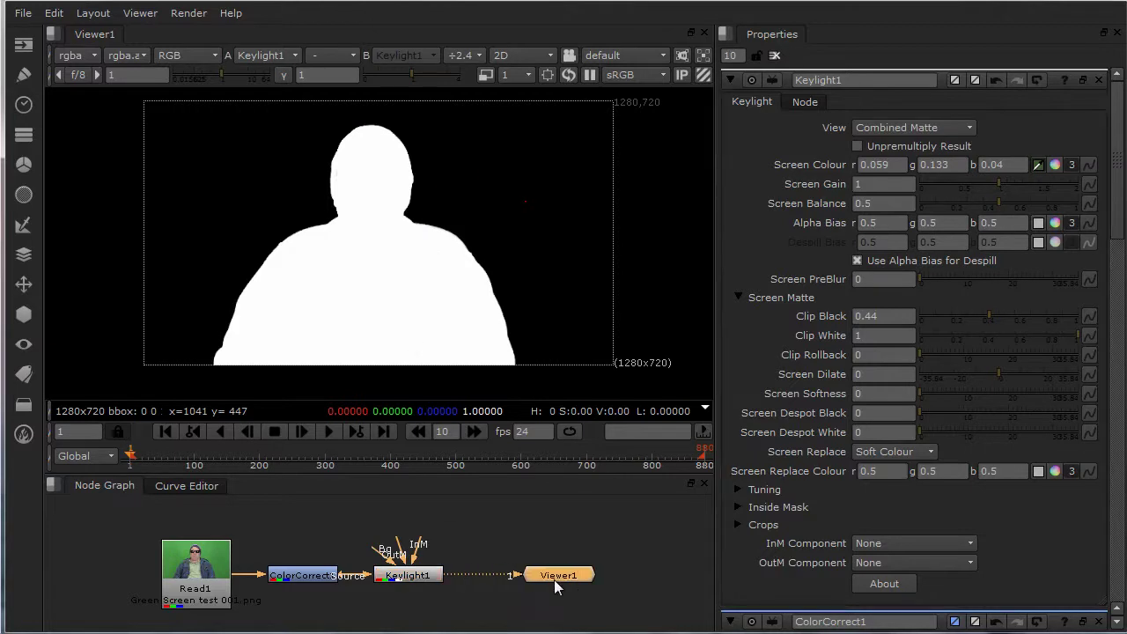
pyautogui.moveTo(418, 572); pyautogui.dragTo(437, 574)
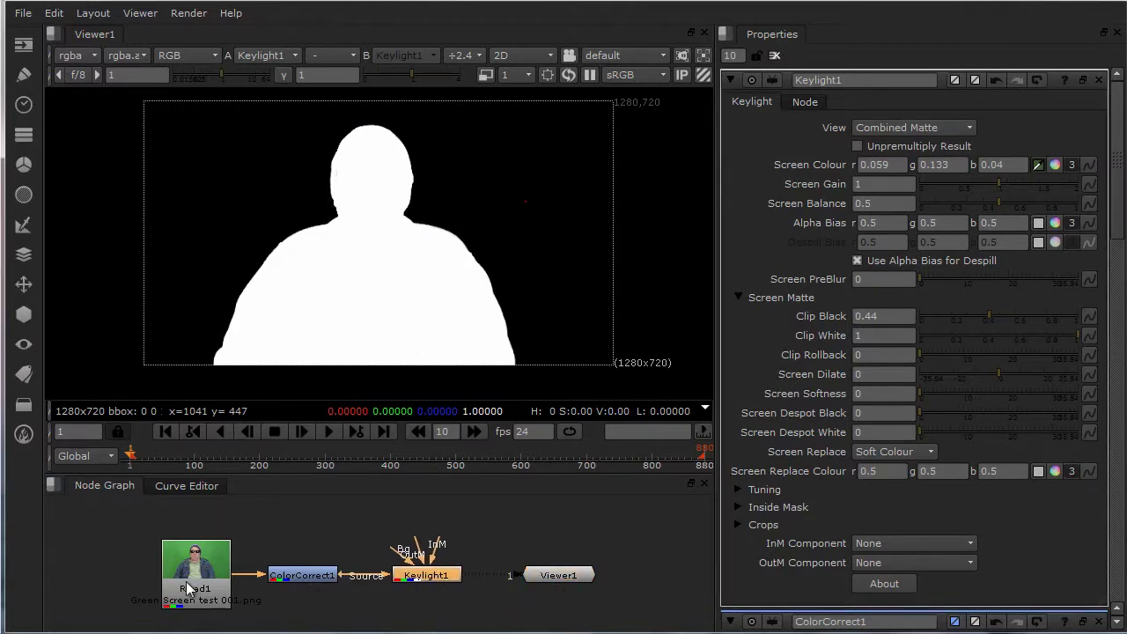
pyautogui.moveTo(189, 588)
pyautogui.mouseDown()
pyautogui.moveTo(151, 579)
pyautogui.moveTo(167, 587)
pyautogui.mouseUp()
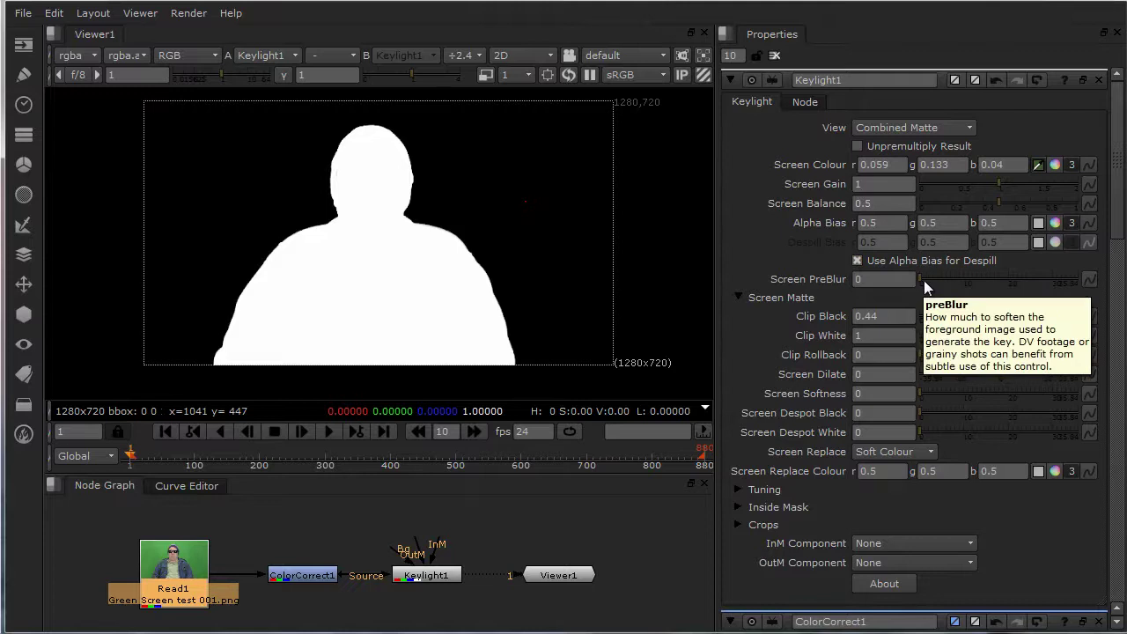
pyautogui.moveTo(926, 283); pyautogui.dragTo(937, 283)
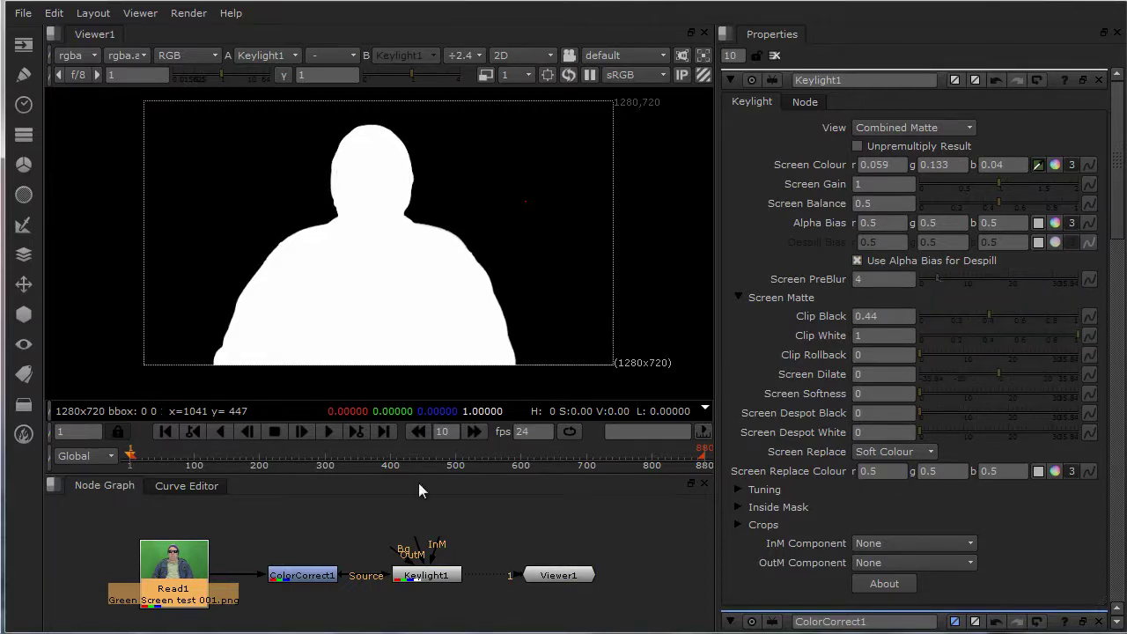
pyautogui.moveTo(272, 558); pyautogui.dragTo(370, 536, button='middle')
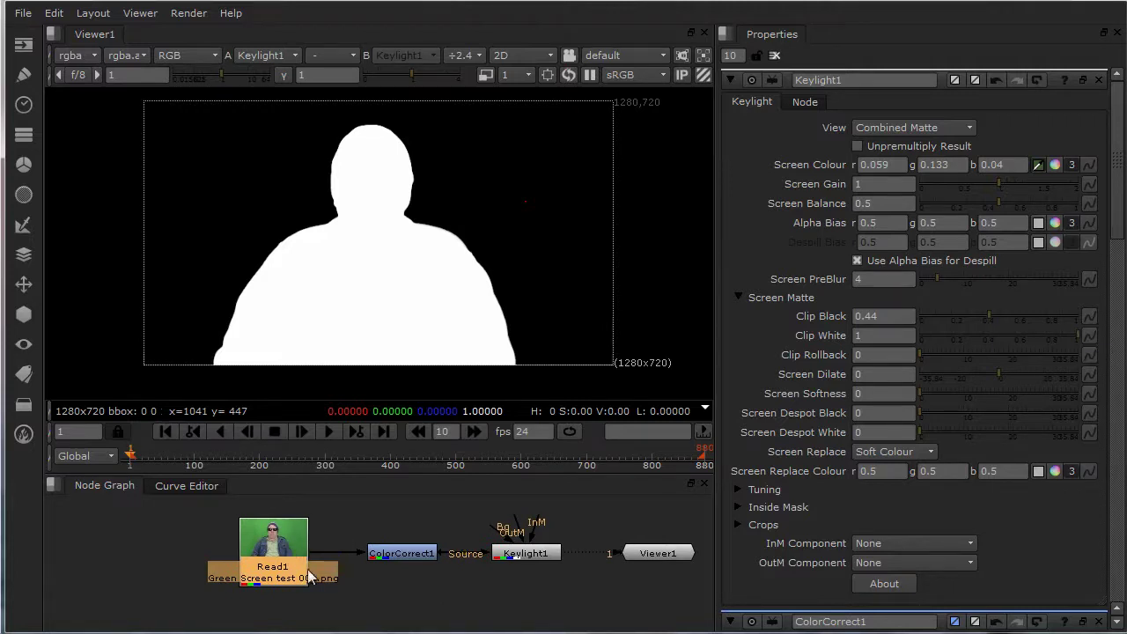
# Step: Paste a copy of the green-screen Read node as Read2 above Read1
pyautogui.hotkey('ctrl', 'v')
pyautogui.moveTo(370, 627); pyautogui.dragTo(345, 526)
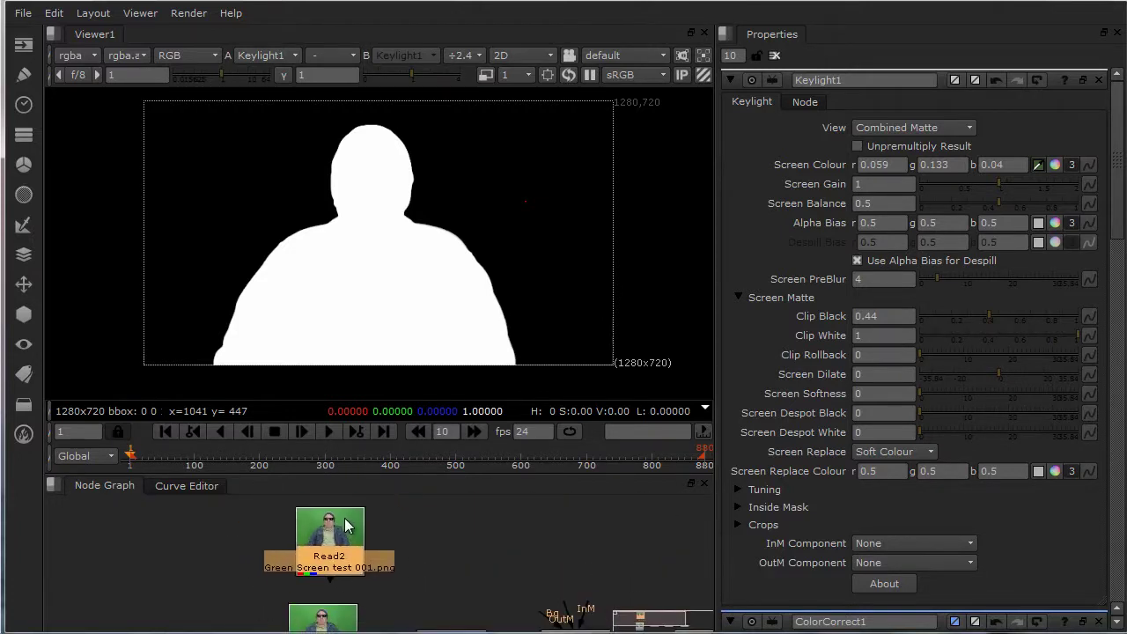
pyautogui.moveTo(493, 576); pyautogui.dragTo(380, 505, button='middle')
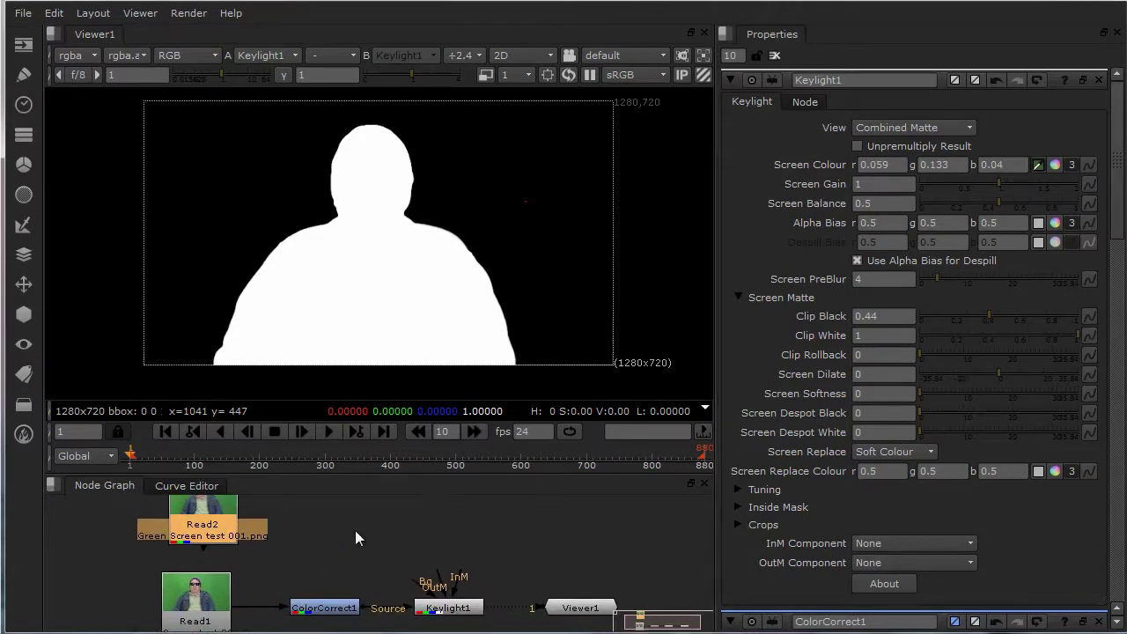
pyautogui.moveTo(534, 525); pyautogui.dragTo(540, 540, button='middle')
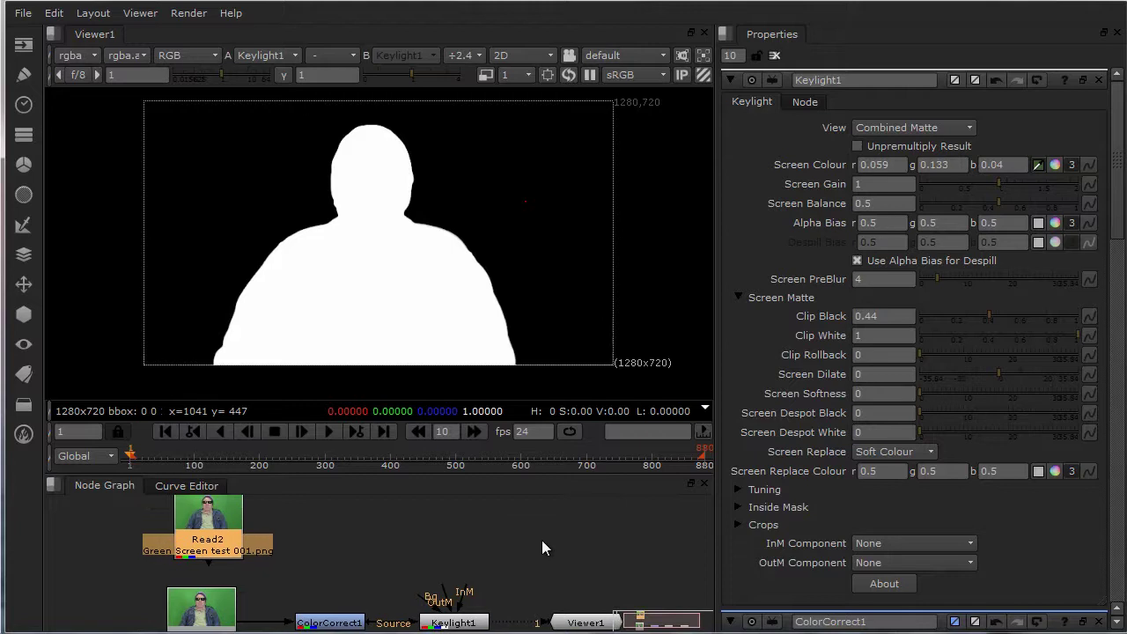
pyautogui.click(462, 544)
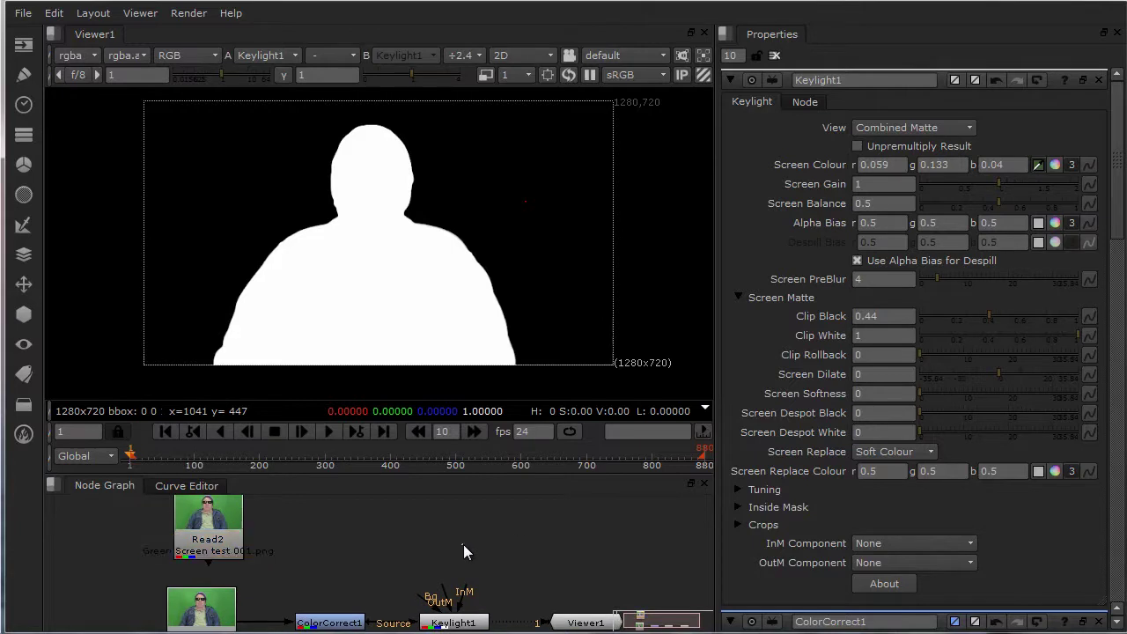
# Step: Add a ShuffleCopy node beside Read2, with Read2 wired into its input 2
pyautogui.press('Tab')
pyautogui.write('sh')
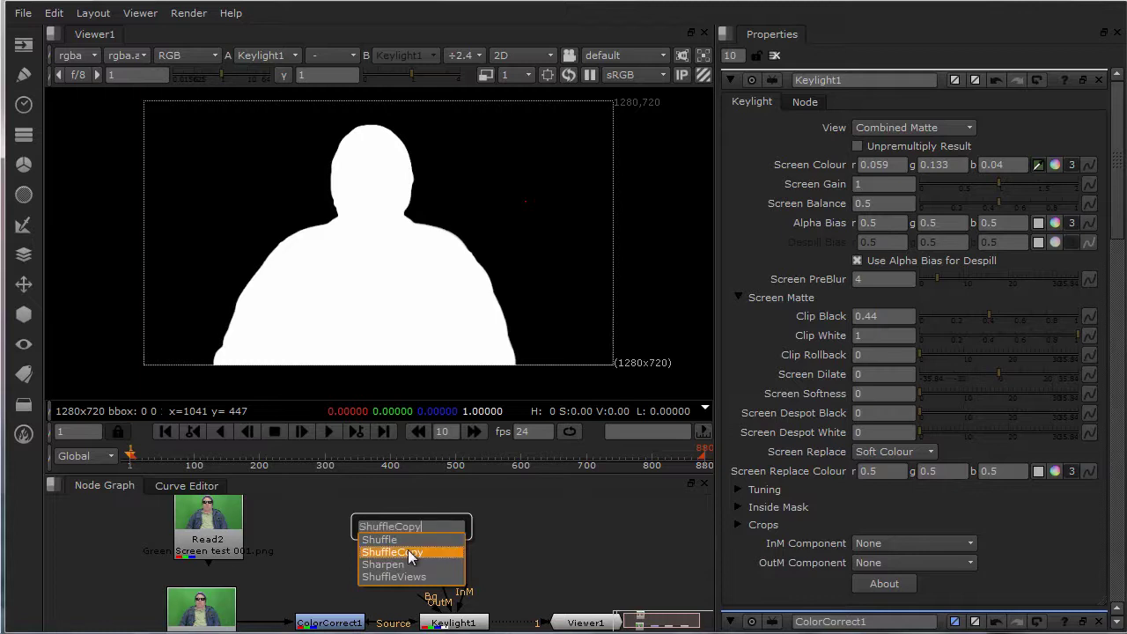
pyautogui.click(408, 551)
pyautogui.moveTo(407, 529); pyautogui.dragTo(214, 534)
pyautogui.moveTo(378, 557); pyautogui.dragTo(385, 544)
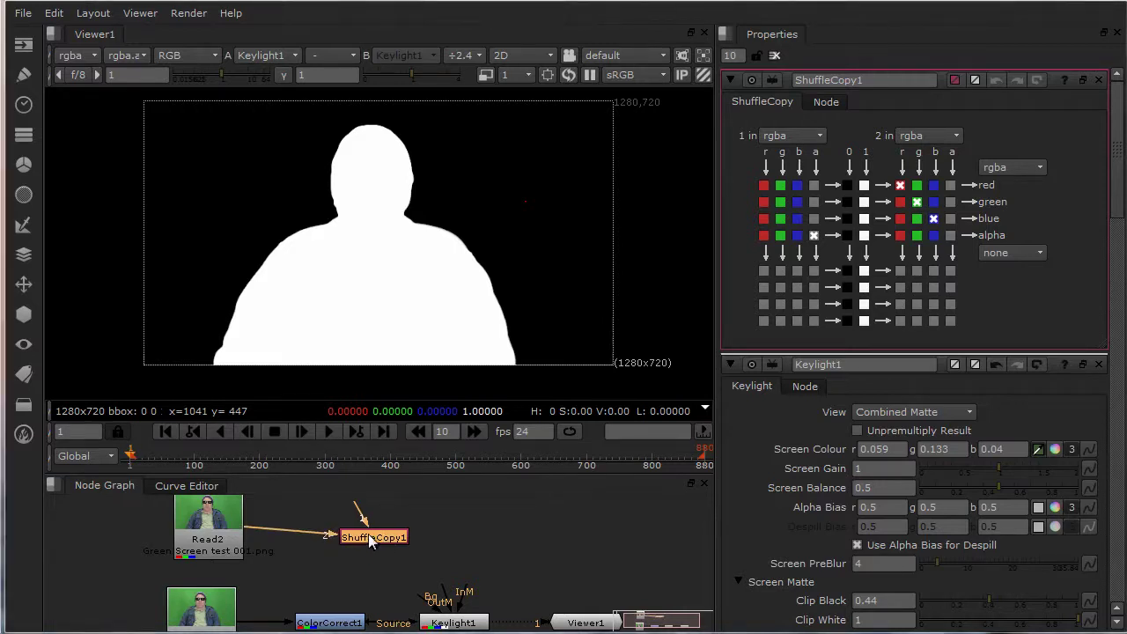
pyautogui.moveTo(371, 532); pyautogui.dragTo(376, 533)
pyautogui.click(515, 554)
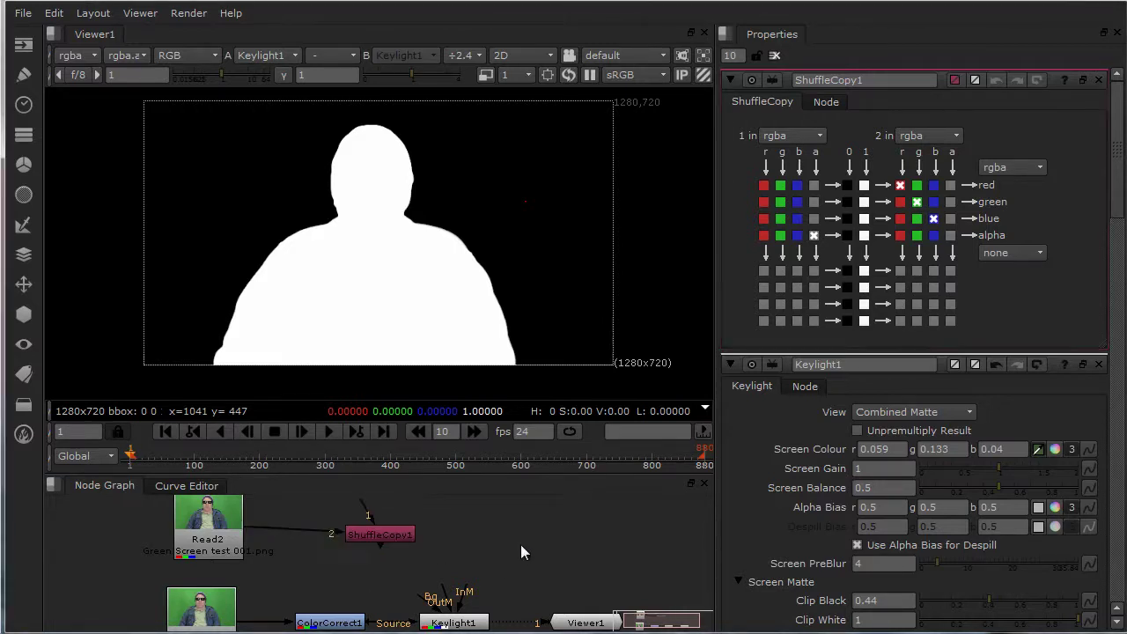
pyautogui.press('Tab')
# Step: Add a Premult node fed by ShuffleCopy1's output, aligned beside it
pyautogui.write('pre')
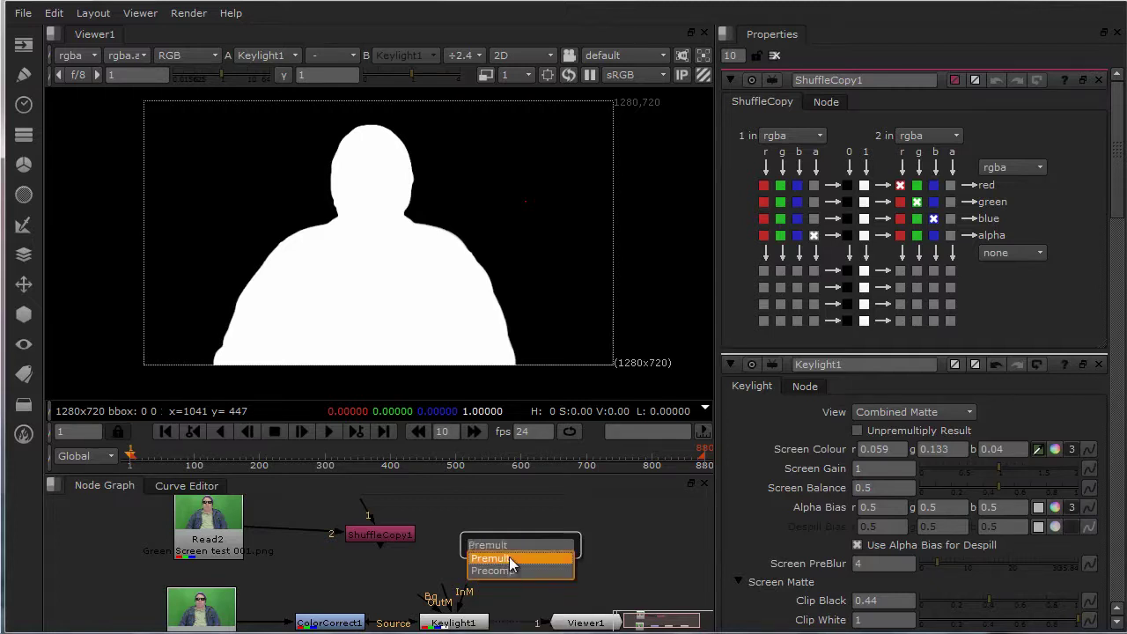
pyautogui.press('Return')
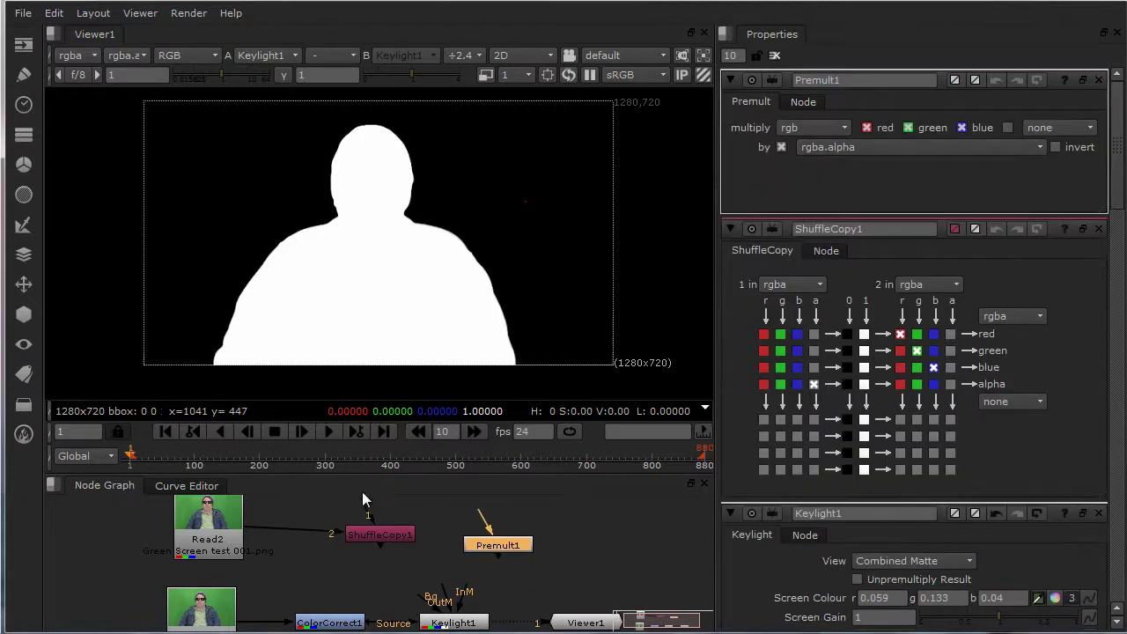
pyautogui.moveTo(362, 493); pyautogui.dragTo(525, 523)
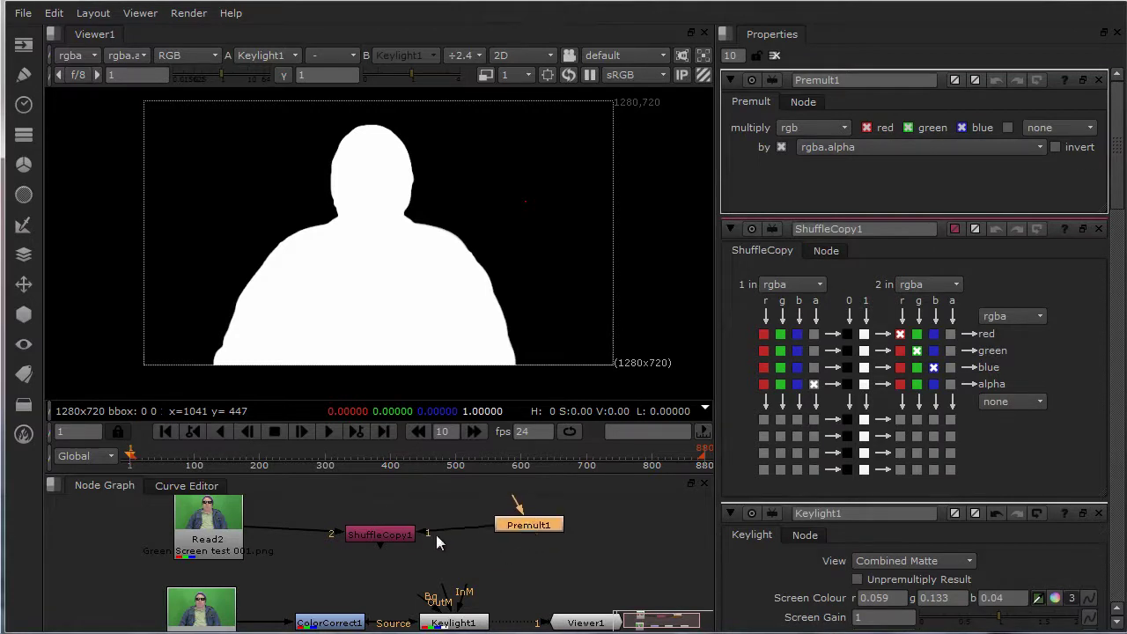
pyautogui.moveTo(425, 531); pyautogui.dragTo(401, 546)
pyautogui.moveTo(513, 526); pyautogui.dragTo(416, 536)
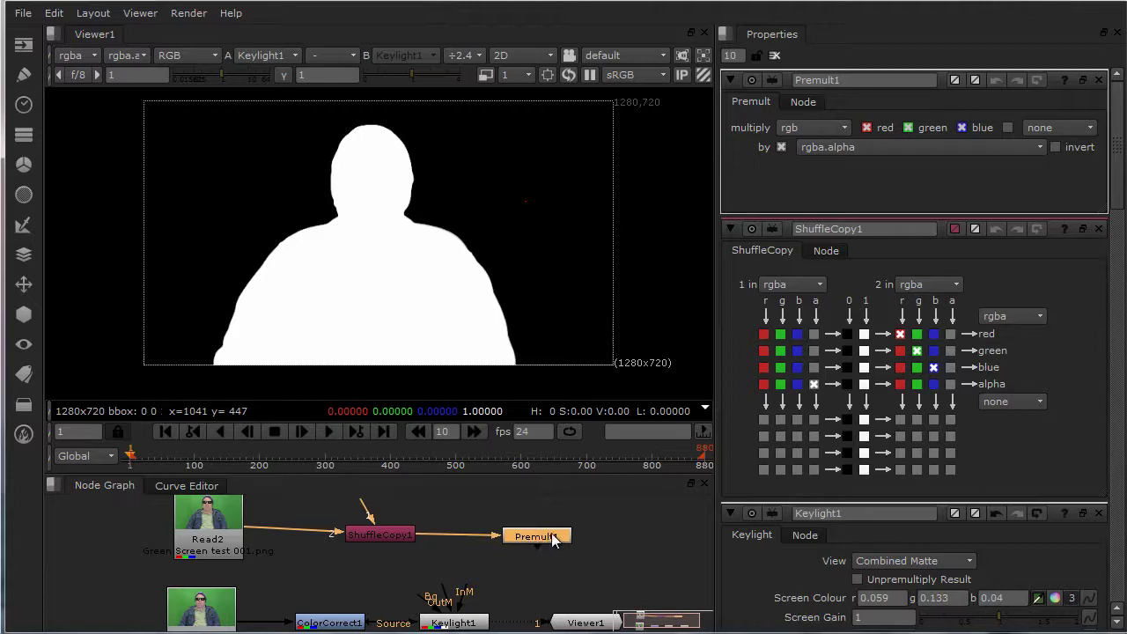
pyautogui.moveTo(540, 539); pyautogui.dragTo(521, 530)
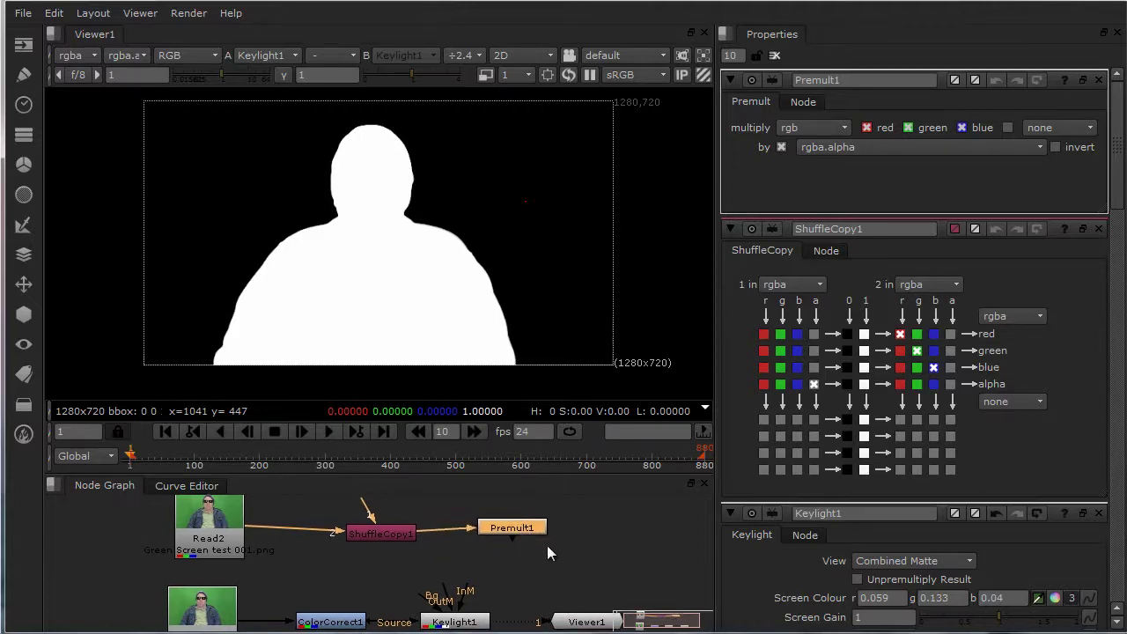
pyautogui.click(382, 524)
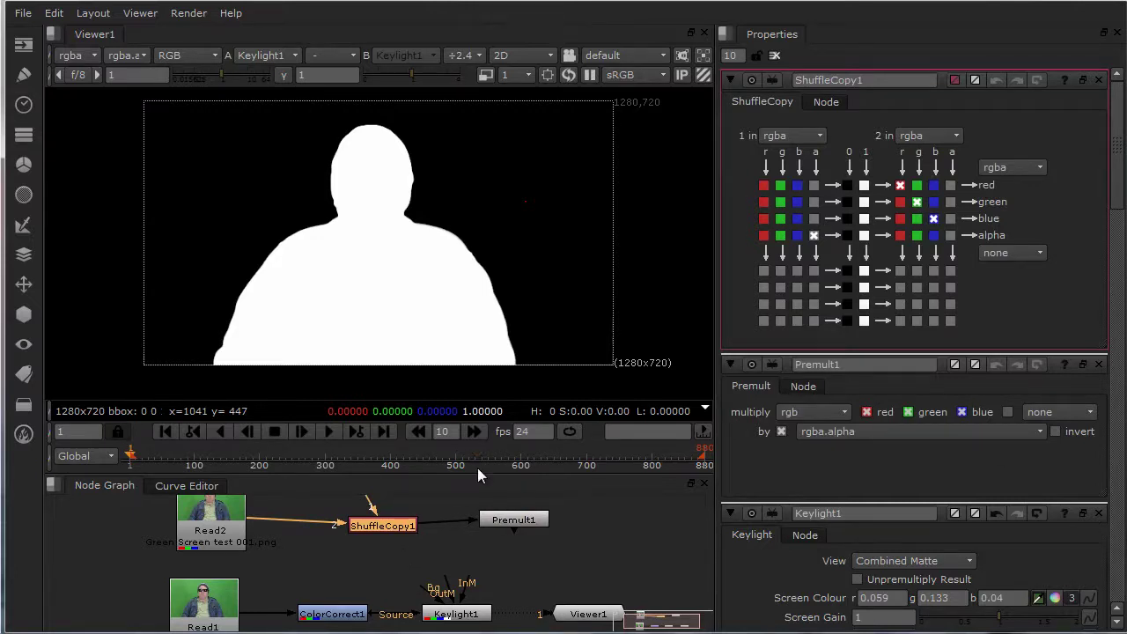
# Step: Connect Keylight1 into ShuffleCopy1's input 1, repositioning the two nodes
pyautogui.moveTo(385, 531); pyautogui.dragTo(448, 532)
pyautogui.moveTo(462, 557); pyautogui.dragTo(474, 569, button='middle')
pyautogui.moveTo(439, 507); pyautogui.dragTo(475, 611)
pyautogui.moveTo(465, 540); pyautogui.dragTo(431, 533)
pyautogui.moveTo(470, 610); pyautogui.dragTo(442, 616)
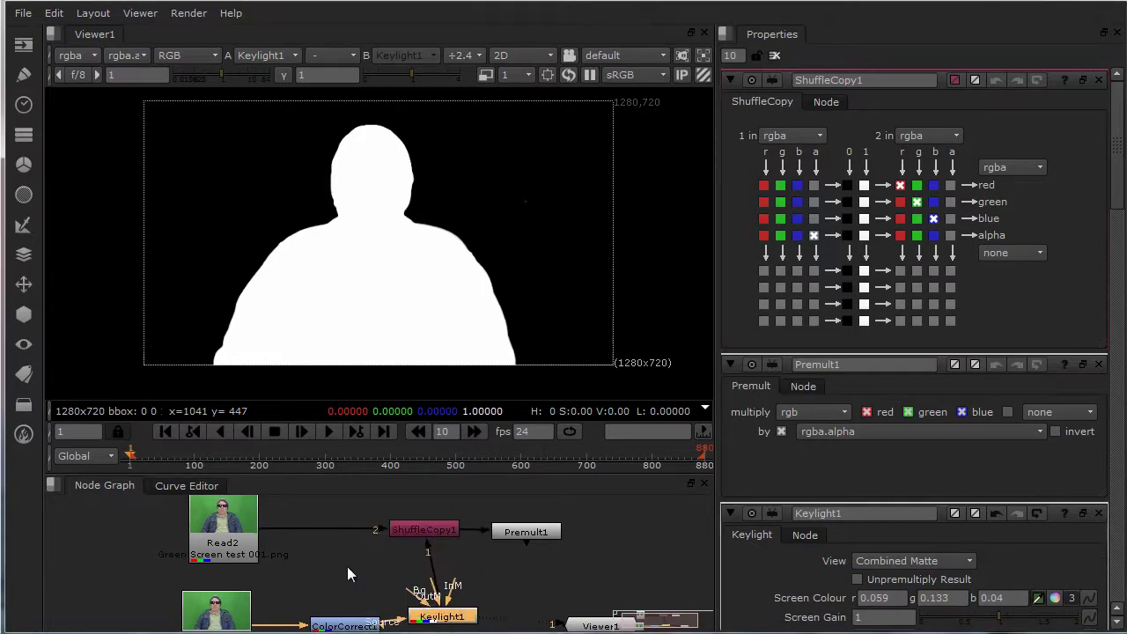
# Step: Tidy the graph by nudging Read1, Read2, ColorCorrect1, Keylight1, Premult1 and Viewer1, then fit all nodes
pyautogui.moveTo(357, 473); pyautogui.dragTo(359, 377)
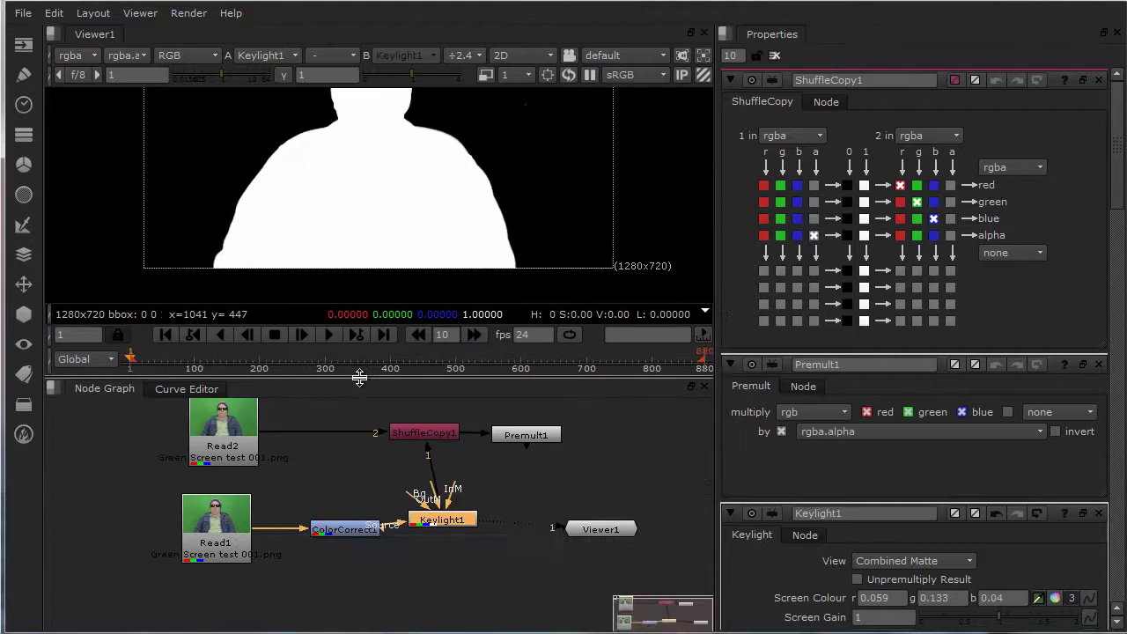
pyautogui.moveTo(245, 525); pyautogui.dragTo(241, 526)
pyautogui.moveTo(236, 423); pyautogui.dragTo(227, 423)
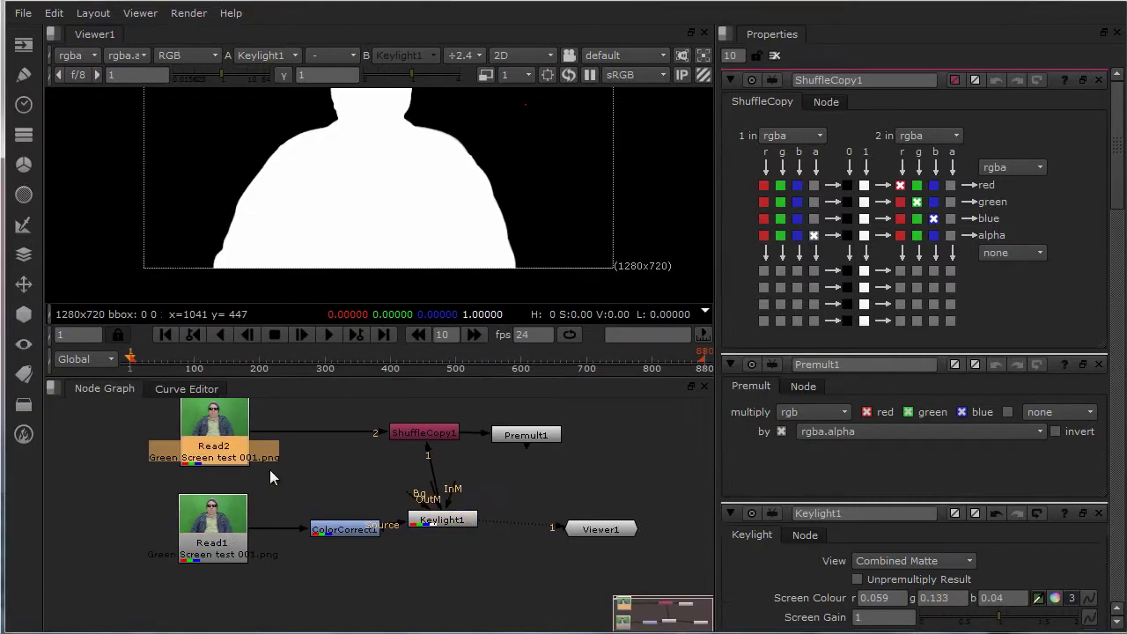
pyautogui.moveTo(339, 538); pyautogui.dragTo(322, 544)
pyautogui.moveTo(447, 527); pyautogui.dragTo(440, 544)
pyautogui.moveTo(520, 441); pyautogui.dragTo(536, 438)
pyautogui.moveTo(595, 536); pyautogui.dragTo(614, 543)
pyautogui.press('f')
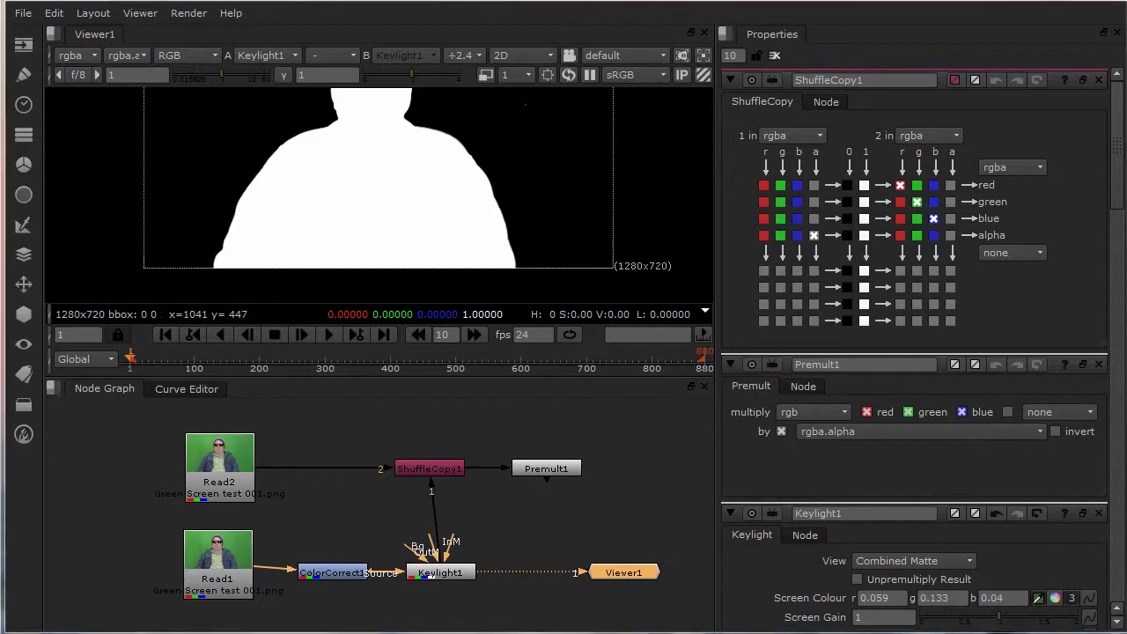
# Step: Set ShuffleCopy1's alpha to come from input 1's blue channel
pyautogui.click(797, 236)
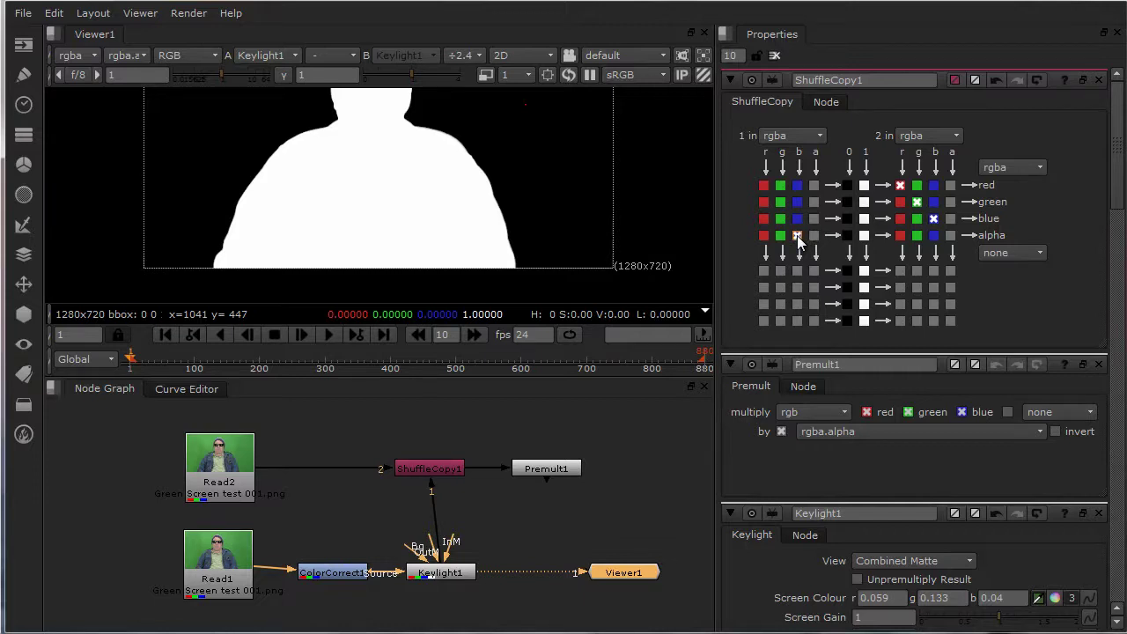
pyautogui.moveTo(540, 488); pyautogui.dragTo(468, 493, button='middle')
pyautogui.click(579, 474)
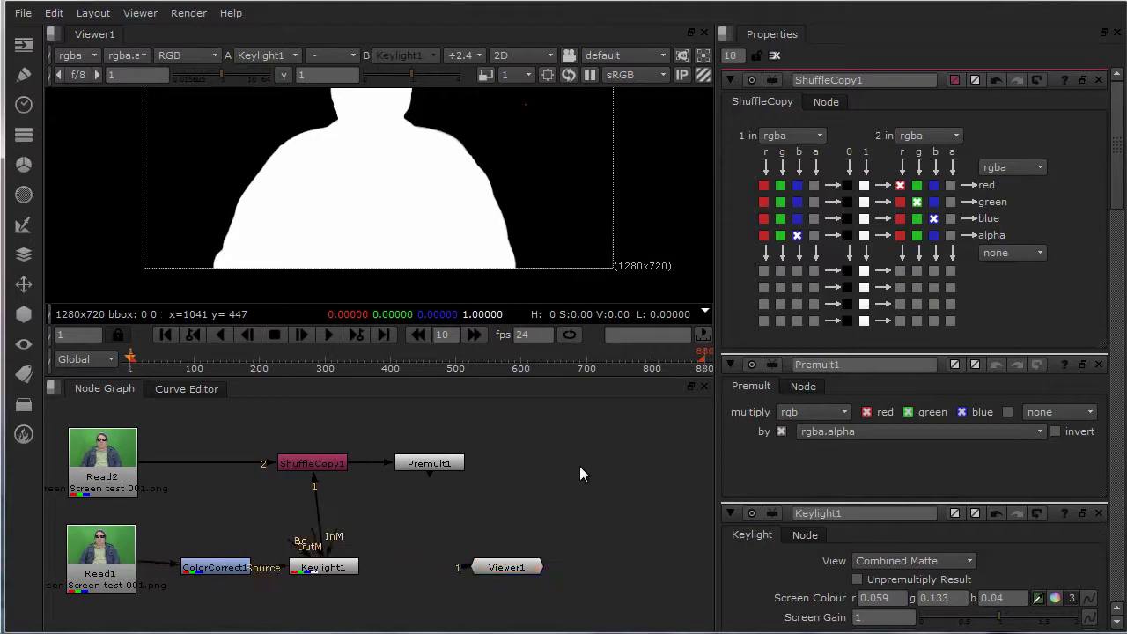
# Step: Add a Merge1 node, connect Keylight1 into its B input, and move Viewer1 right
pyautogui.press('m')
pyautogui.moveTo(569, 471); pyautogui.dragTo(446, 465)
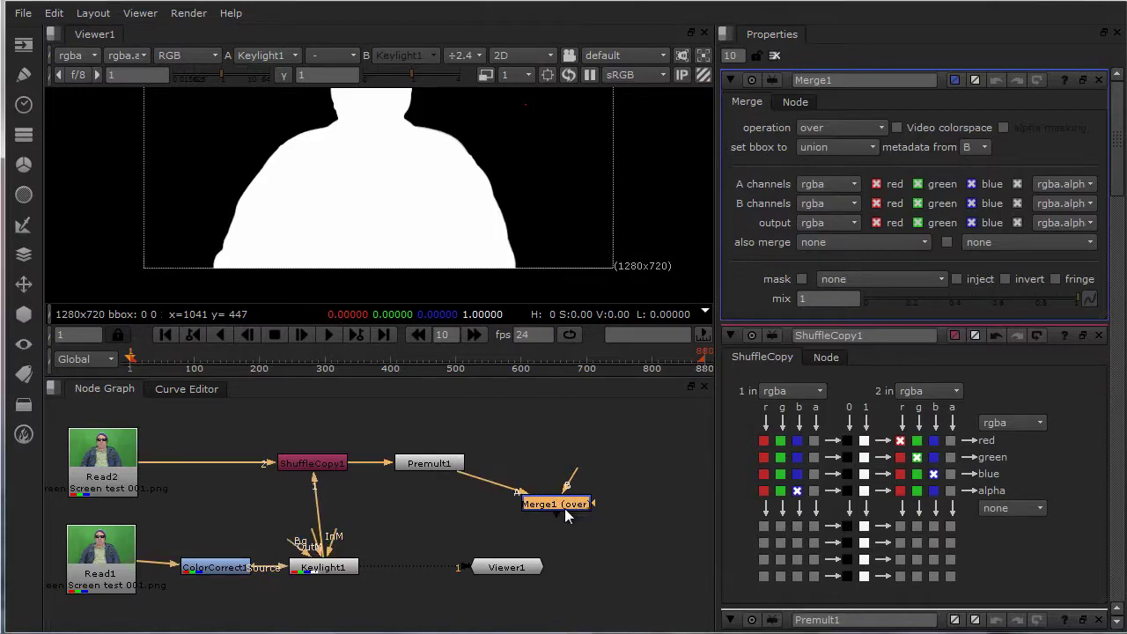
pyautogui.moveTo(560, 524); pyautogui.dragTo(594, 483, button='middle')
pyautogui.moveTo(610, 431); pyautogui.dragTo(354, 525)
pyautogui.moveTo(469, 496); pyautogui.dragTo(392, 510, button='middle')
pyautogui.moveTo(458, 538); pyautogui.dragTo(579, 529)
# Step: View Merge1 in an enlarged, zoomed-in viewer showing the keyed man over black
pyautogui.click(505, 477)
pyautogui.press('2')
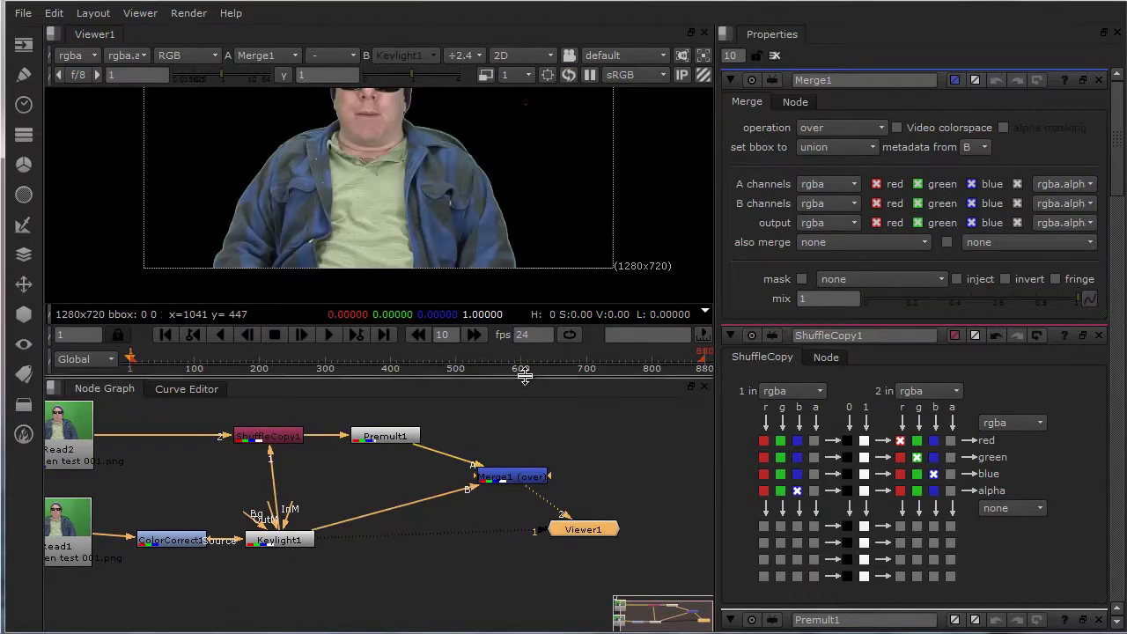
pyautogui.moveTo(526, 378); pyautogui.dragTo(542, 496)
pyautogui.scroll(2, 505, 328)
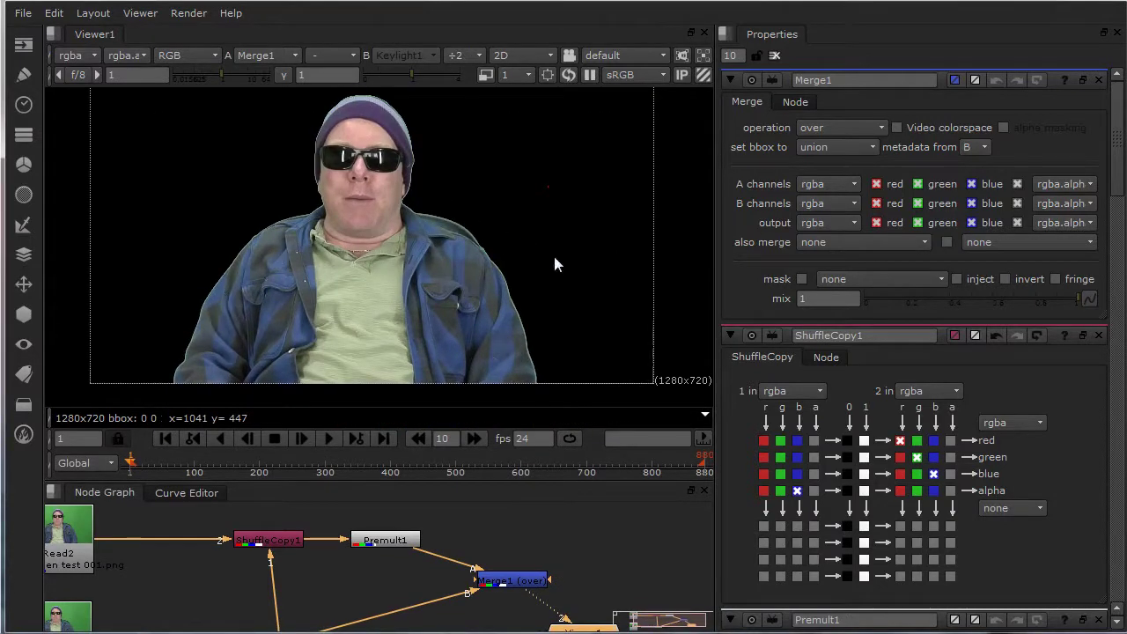
# Step: Set Keylight1's Screen PreBlur to 5.2 and re-centre the keyed man in the viewer
pyautogui.moveTo(388, 576); pyautogui.dragTo(470, 513, button='middle')
pyautogui.doubleClick(370, 583)
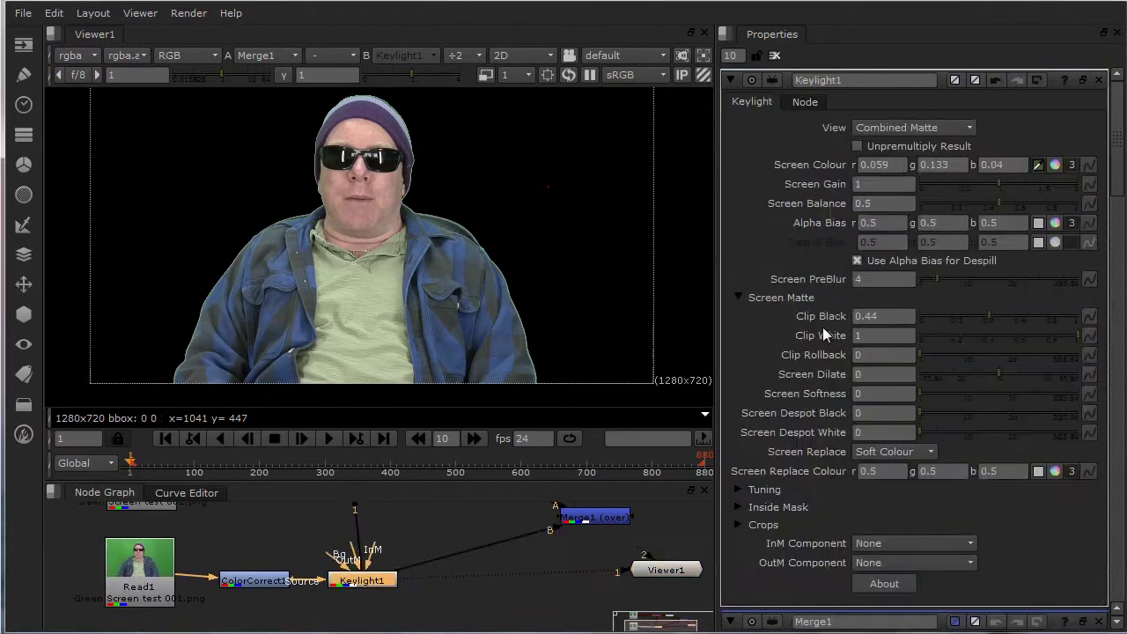
pyautogui.moveTo(938, 278); pyautogui.dragTo(949, 280)
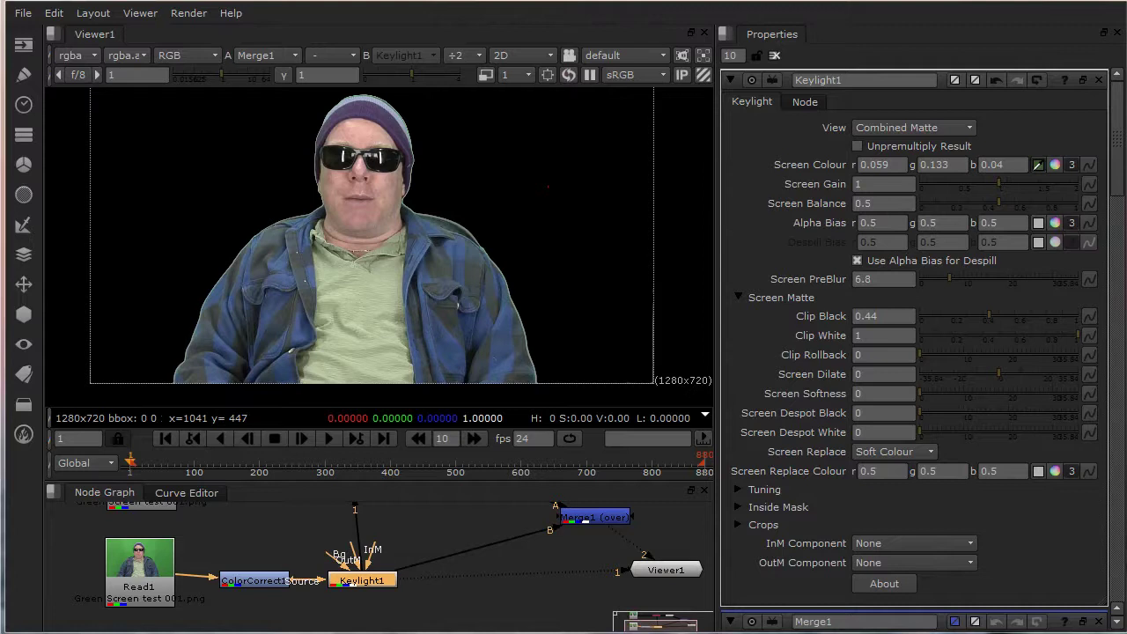
pyautogui.doubleClick(867, 279)
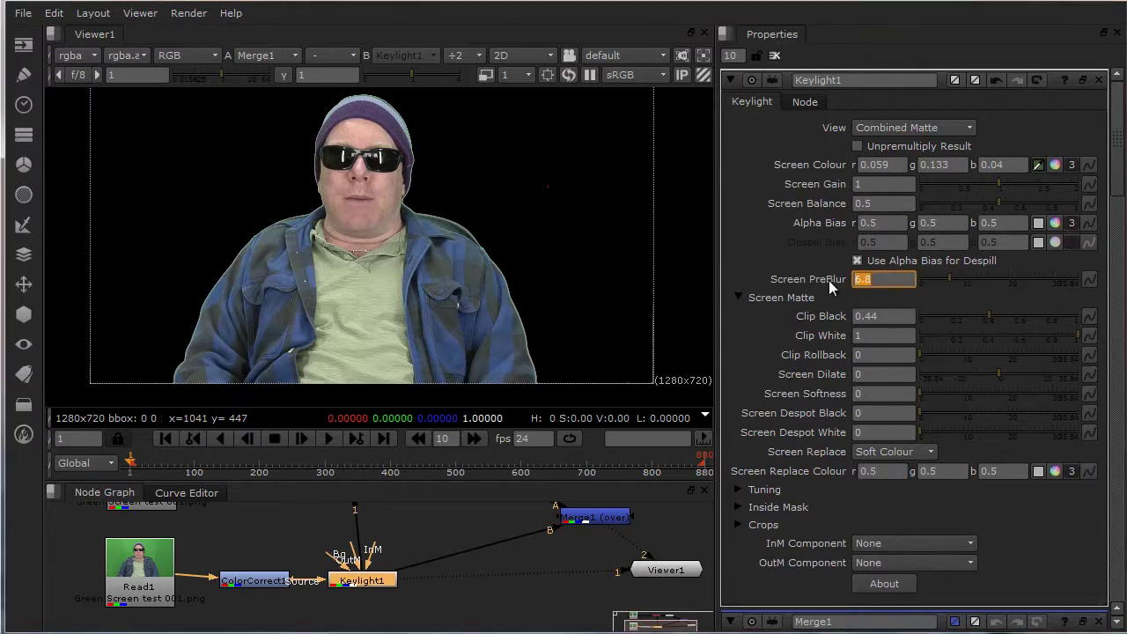
pyautogui.write('5.2')
pyautogui.press('Return')
pyautogui.moveTo(428, 301); pyautogui.dragTo(496, 245, button='middle')
pyautogui.scroll(2, 527, 264)
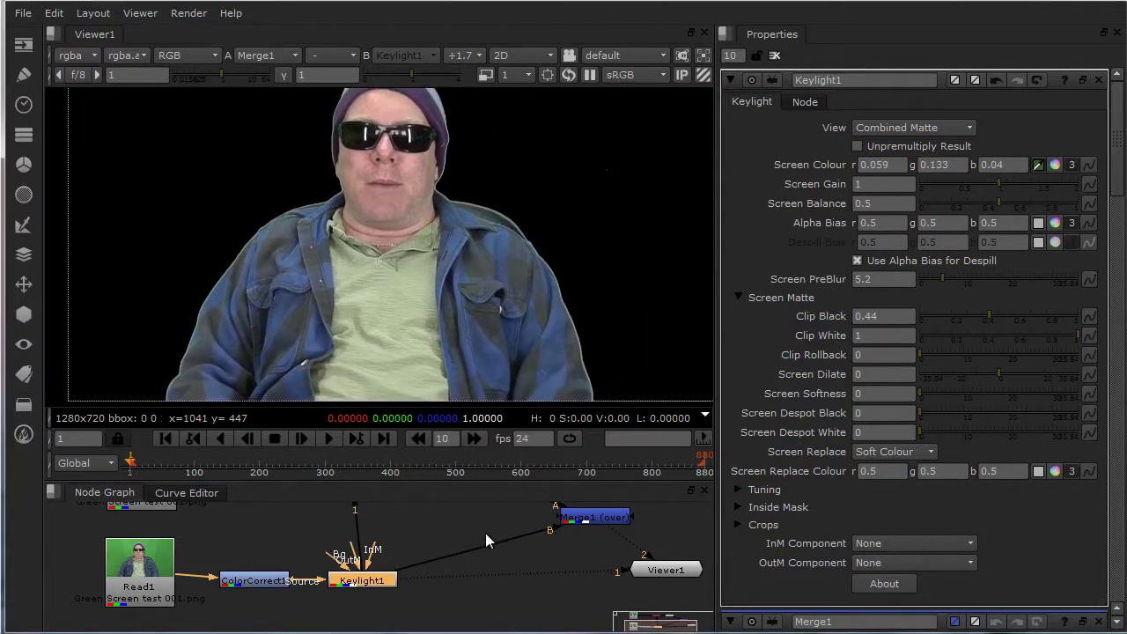
# Step: Add a Read3 node loading X:/Car_3.jpg and place it below Read1
pyautogui.moveTo(485, 533); pyautogui.dragTo(497, 550, button='middle')
pyautogui.click(26, 48)
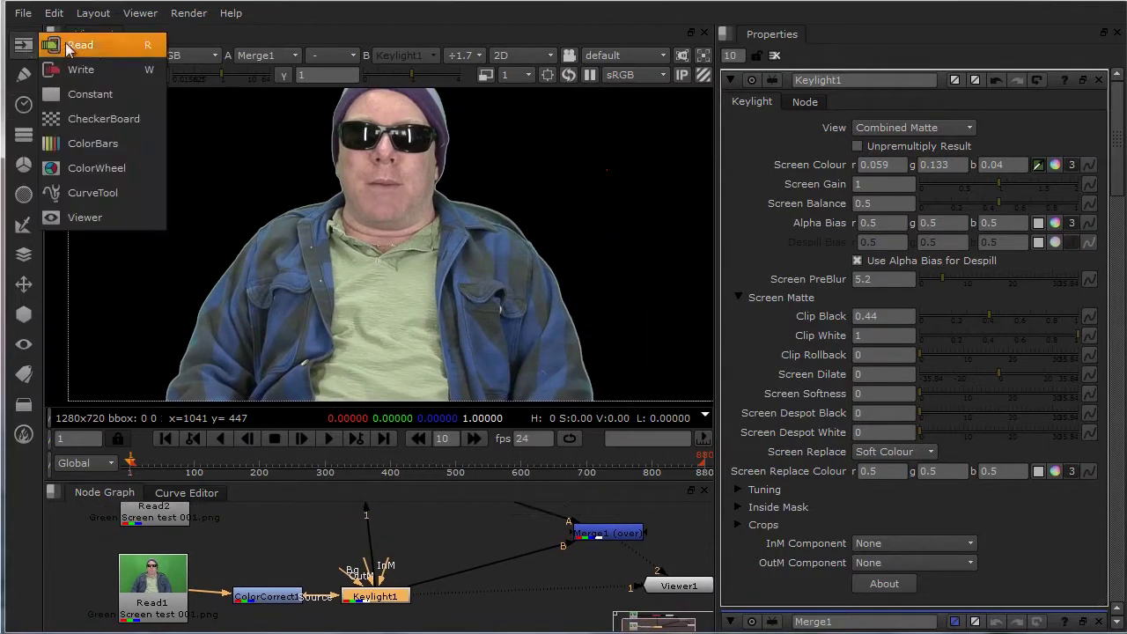
pyautogui.click(92, 49)
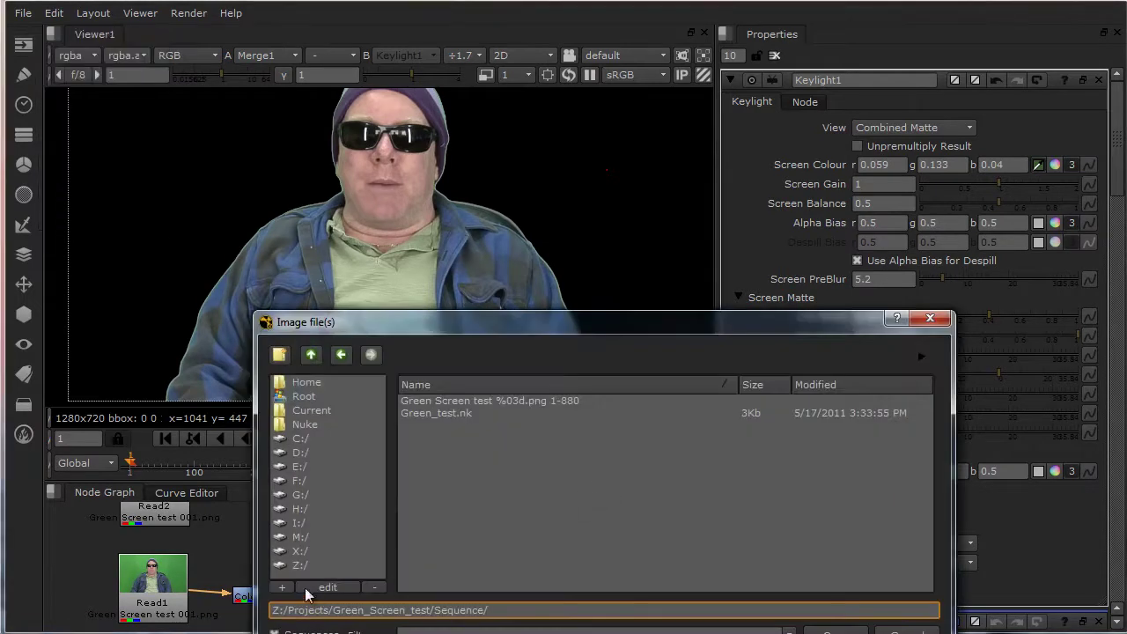
pyautogui.click(299, 553)
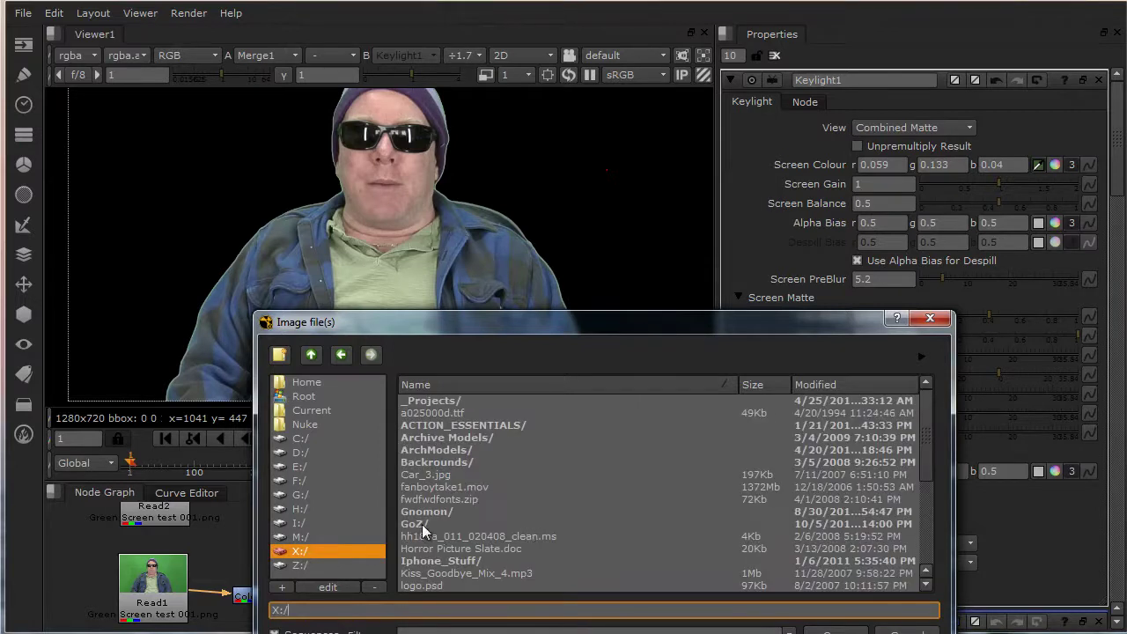
pyautogui.click(421, 476)
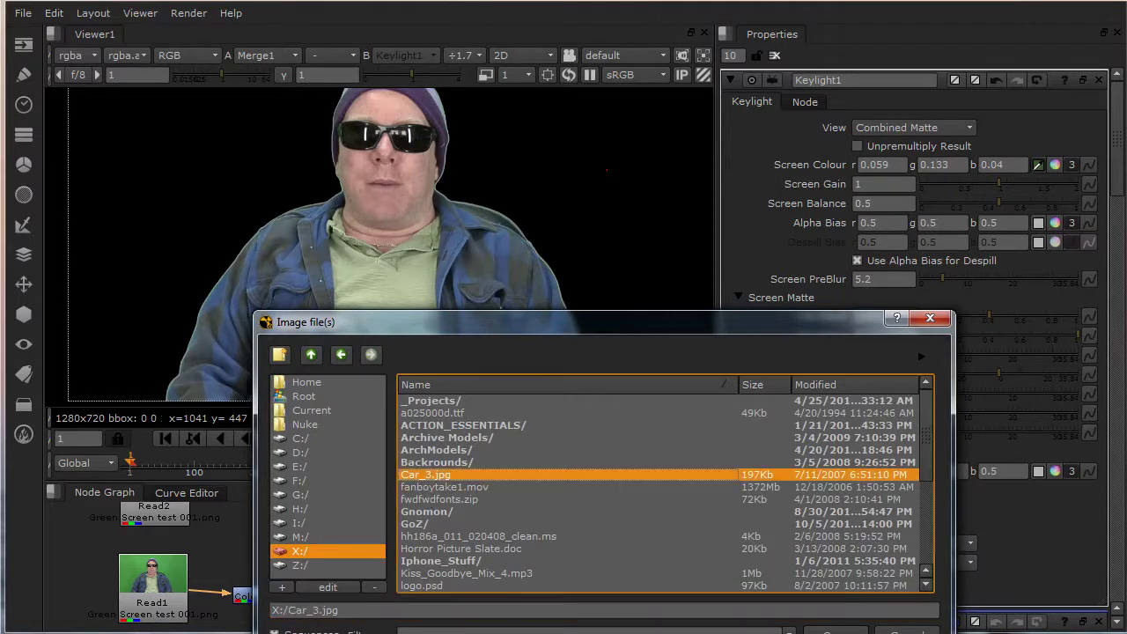
pyautogui.press('Return')
pyautogui.moveTo(546, 607); pyautogui.dragTo(599, 491, button='middle')
pyautogui.moveTo(546, 514); pyautogui.dragTo(207, 625)
pyautogui.moveTo(208, 625); pyautogui.dragTo(380, 628, button='middle')
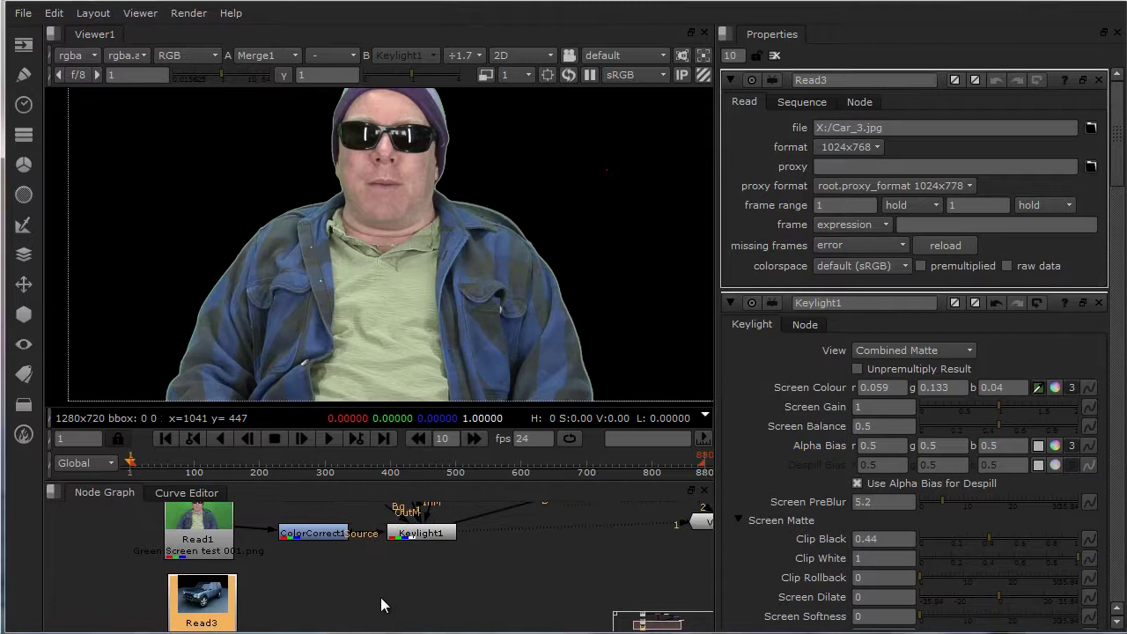
# Step: Create a Blur1 node and connect Read3's car image into it
pyautogui.click(264, 602)
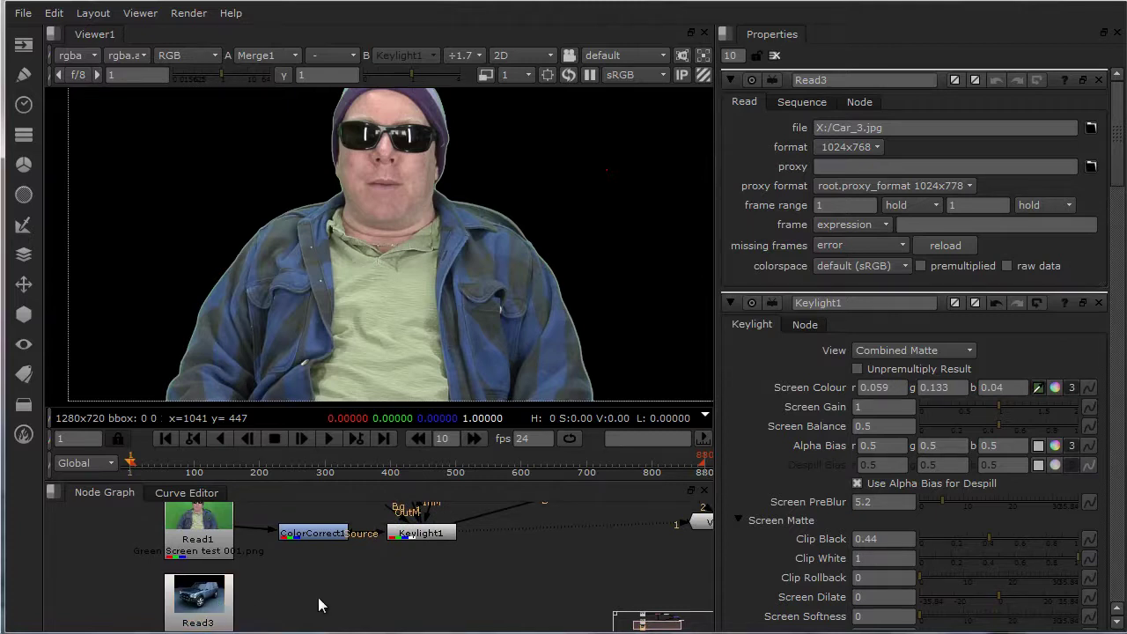
pyautogui.press('Tab')
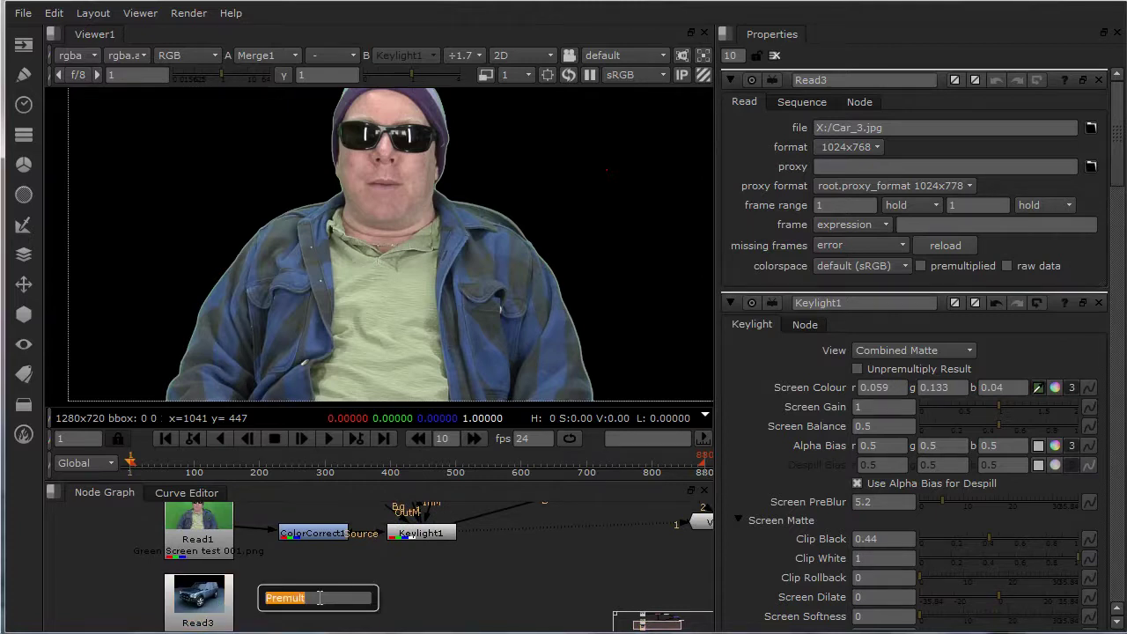
pyautogui.write('b')
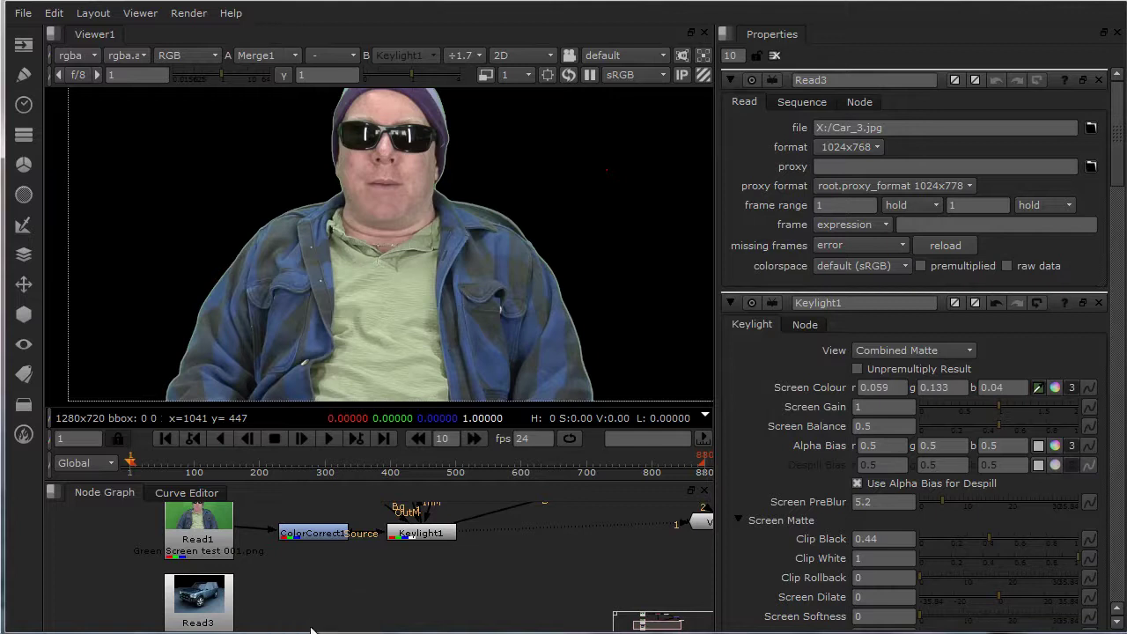
pyautogui.press('Return')
pyautogui.moveTo(326, 626); pyautogui.dragTo(236, 606)
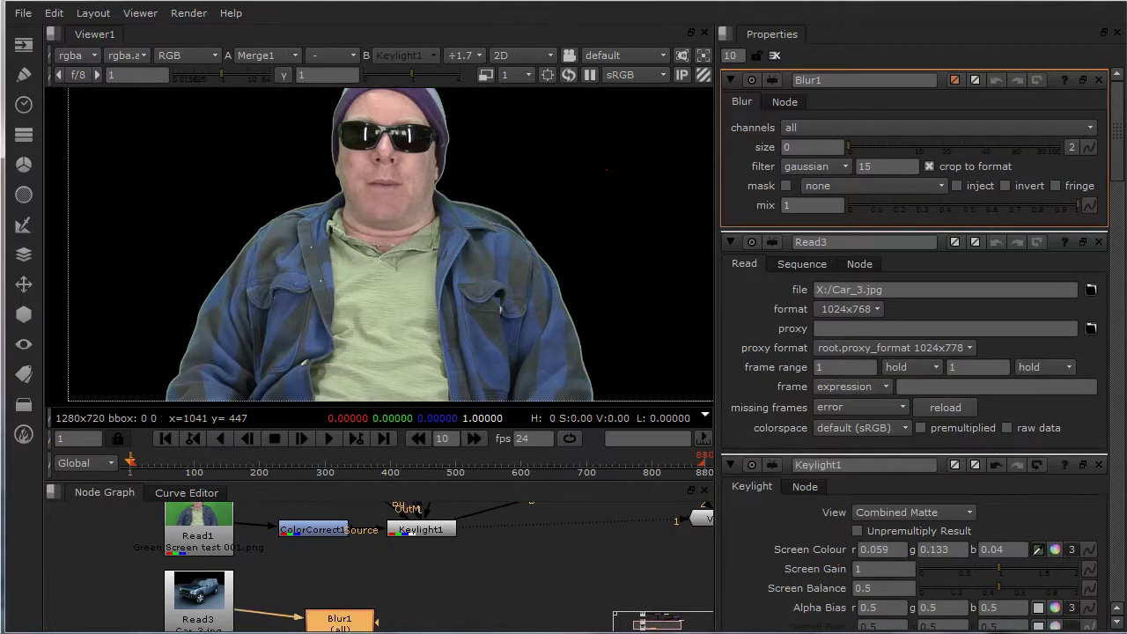
pyautogui.moveTo(351, 627); pyautogui.dragTo(373, 612)
# Step: Feed Blur1 into Merge1's B input so the whole man shows over the car
pyautogui.moveTo(519, 603); pyautogui.dragTo(514, 620, button='middle')
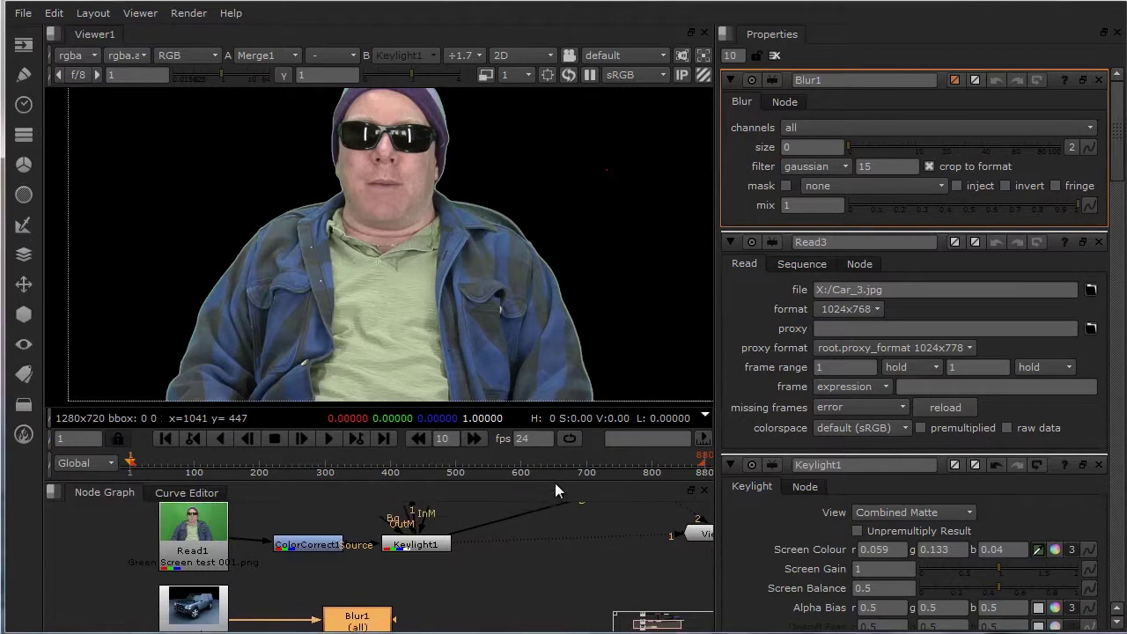
pyautogui.moveTo(558, 478); pyautogui.dragTo(558, 335)
pyautogui.moveTo(552, 411); pyautogui.dragTo(504, 512, button='middle')
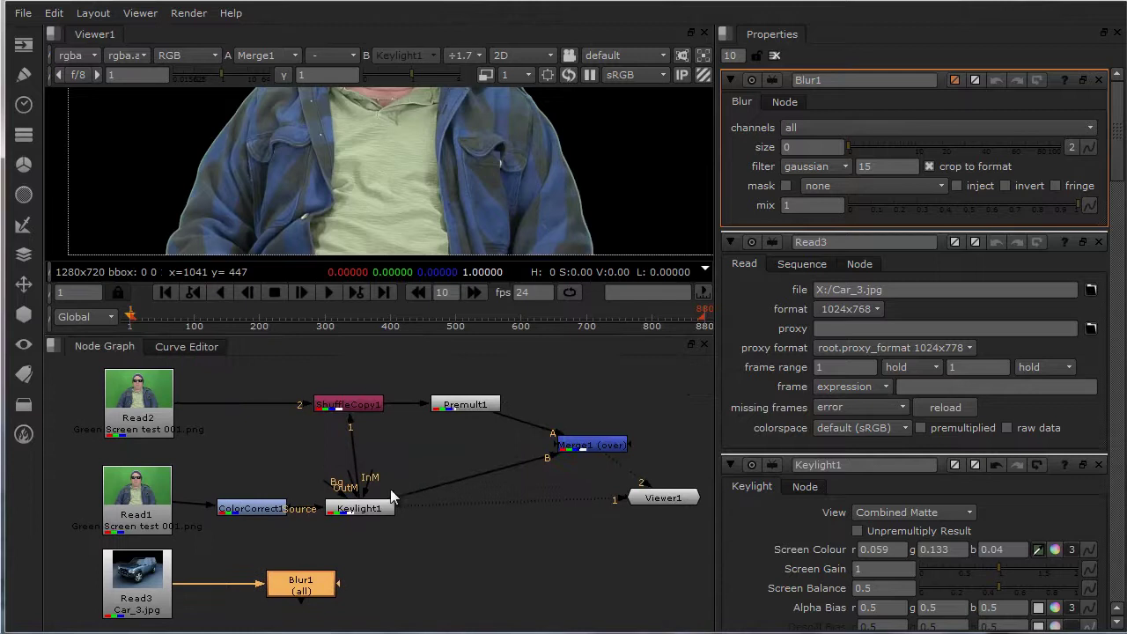
pyautogui.moveTo(406, 497); pyautogui.dragTo(324, 588)
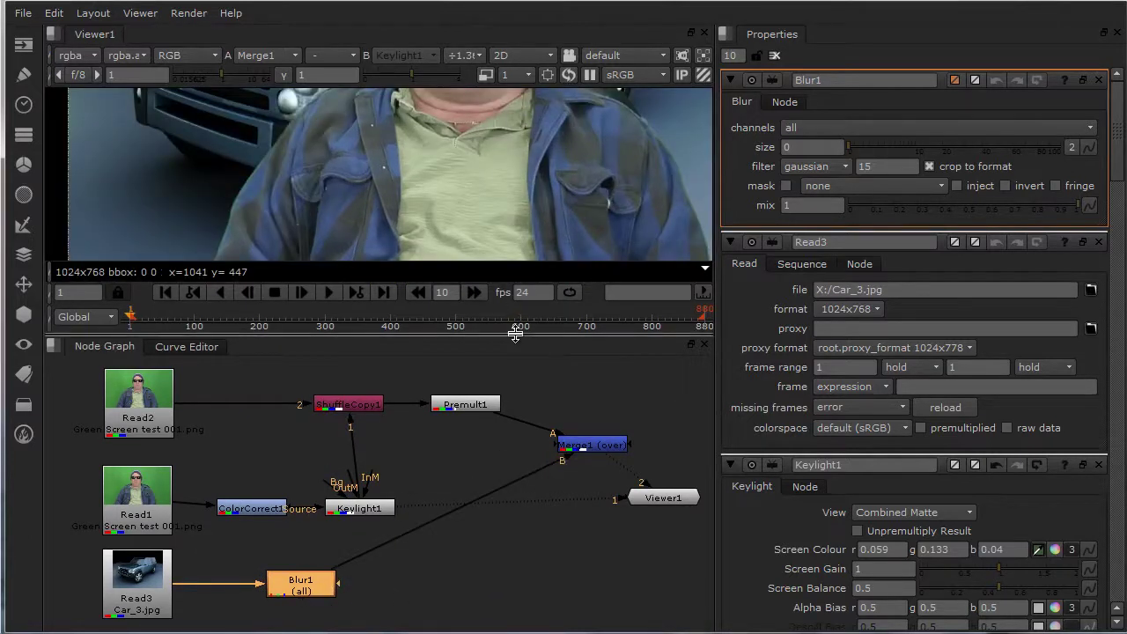
pyautogui.moveTo(515, 334); pyautogui.dragTo(528, 426)
pyautogui.scroll(-3, 555, 298)
pyautogui.moveTo(555, 298)
pyautogui.mouseDown(button='middle')
pyautogui.moveTo(593, 304)
pyautogui.moveTo(552, 292)
pyautogui.mouseUp(button='middle')
pyautogui.moveTo(459, 551); pyautogui.dragTo(502, 491, button='middle')
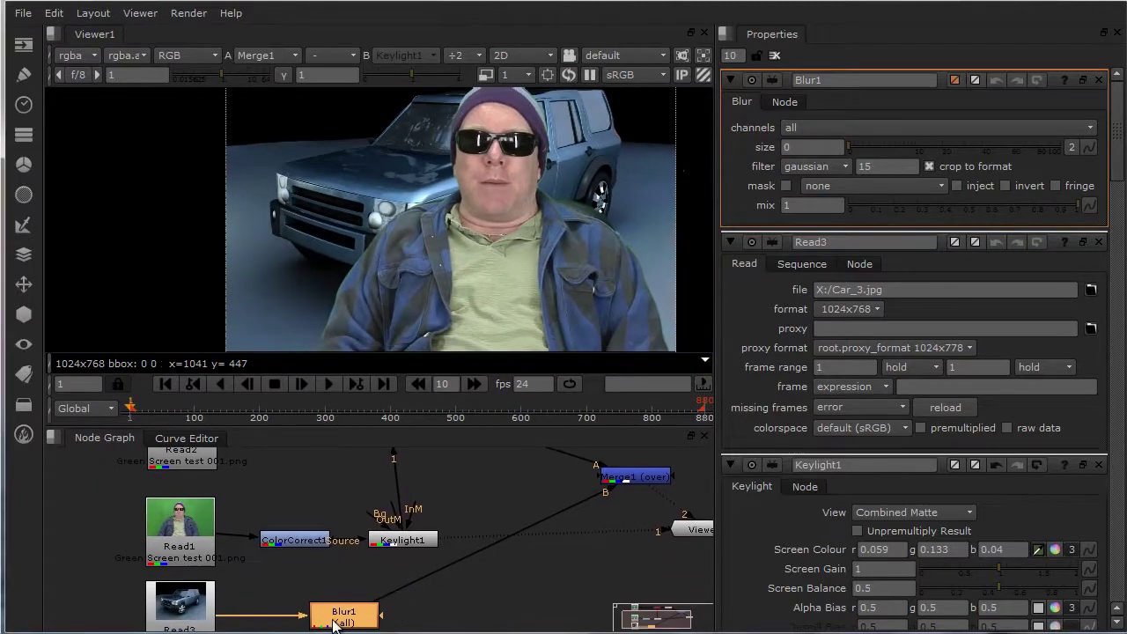
# Step: Raise Blur1's size in steps up to about 12
pyautogui.click(852, 147)
pyautogui.click(863, 147)
pyautogui.moveTo(867, 146); pyautogui.dragTo(878, 146)
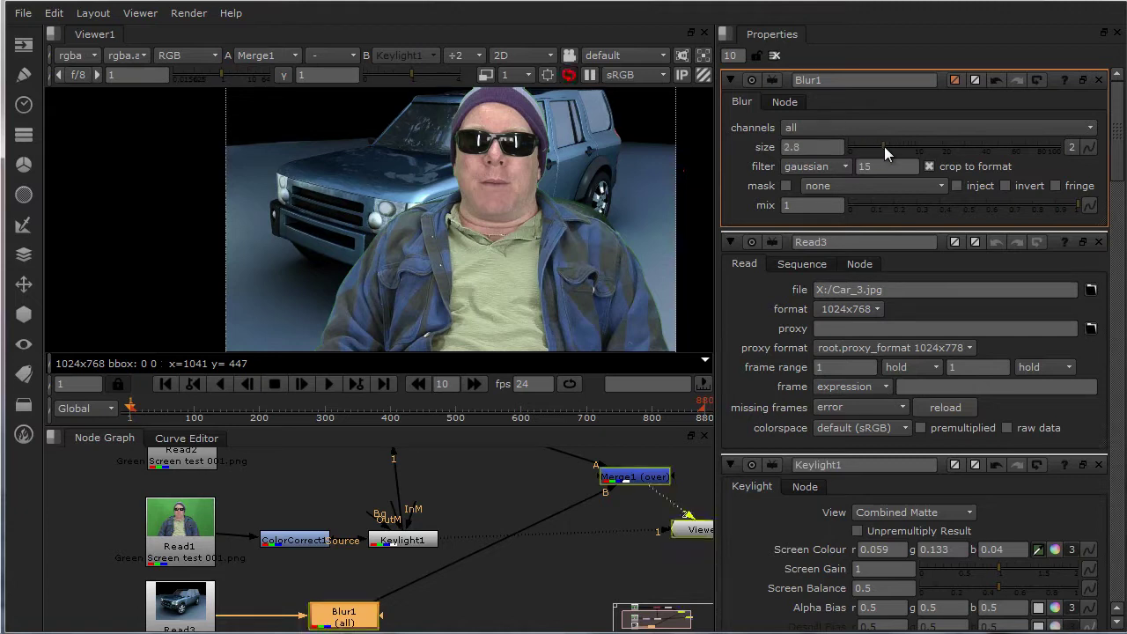
pyautogui.click(877, 148)
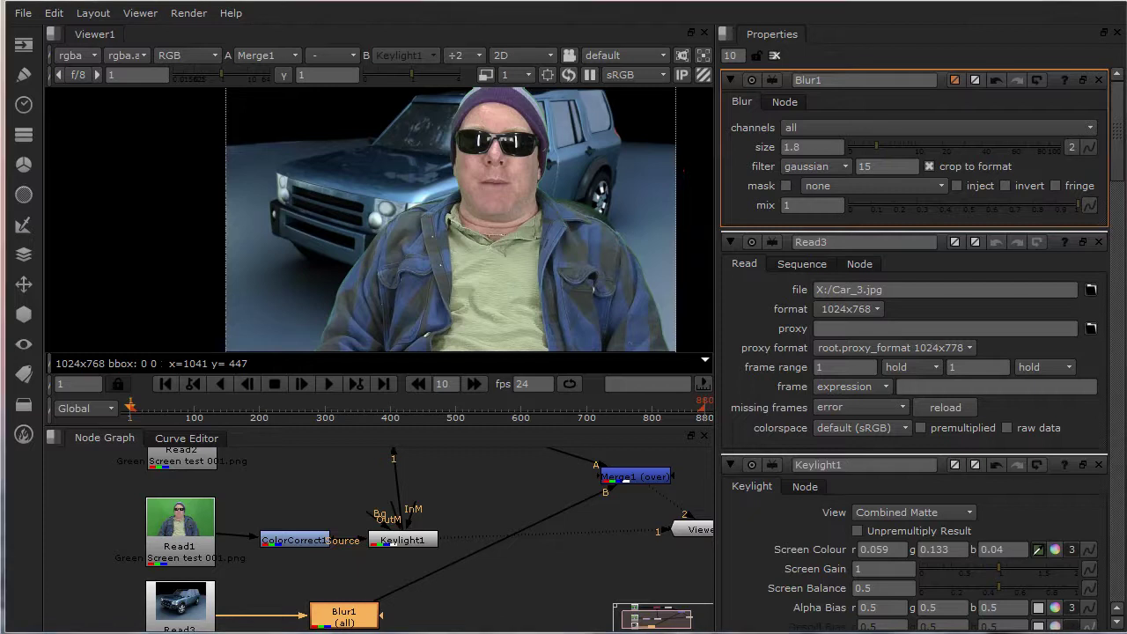
pyautogui.click(903, 148)
pyautogui.click(916, 148)
pyautogui.moveTo(917, 148); pyautogui.dragTo(921, 148)
# Step: Reposition Blur1 and re-centre the node graph and the composite in the viewer
pyautogui.moveTo(462, 505); pyautogui.dragTo(458, 528, button='middle')
pyautogui.scroll(-1, 461, 295)
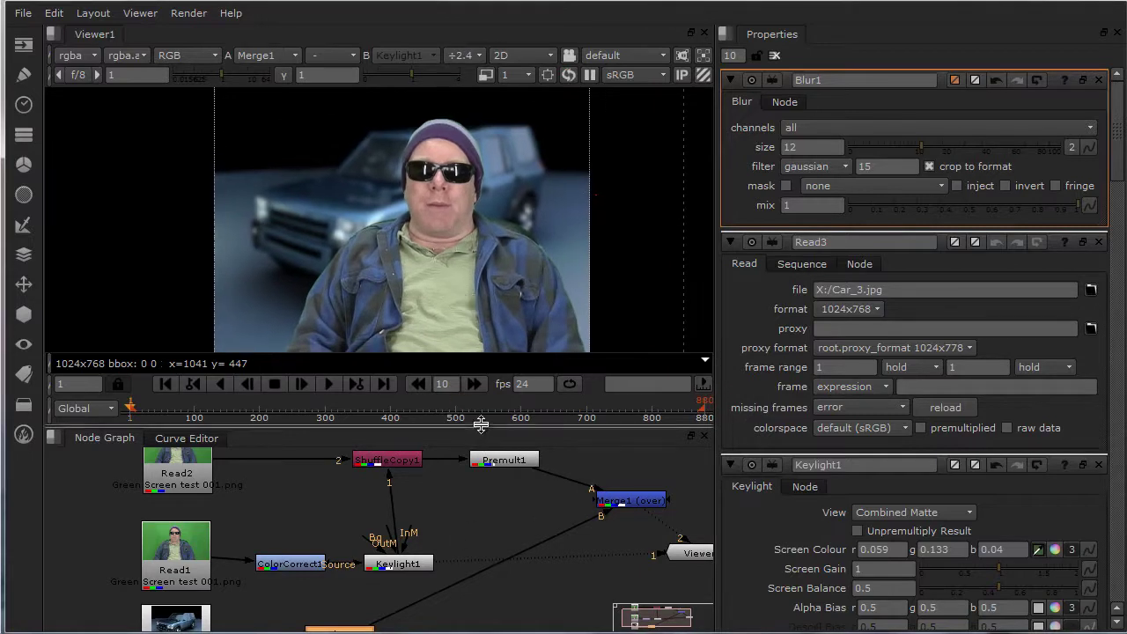
pyautogui.moveTo(481, 433); pyautogui.dragTo(482, 452)
pyautogui.moveTo(495, 340); pyautogui.dragTo(506, 319, button='middle')
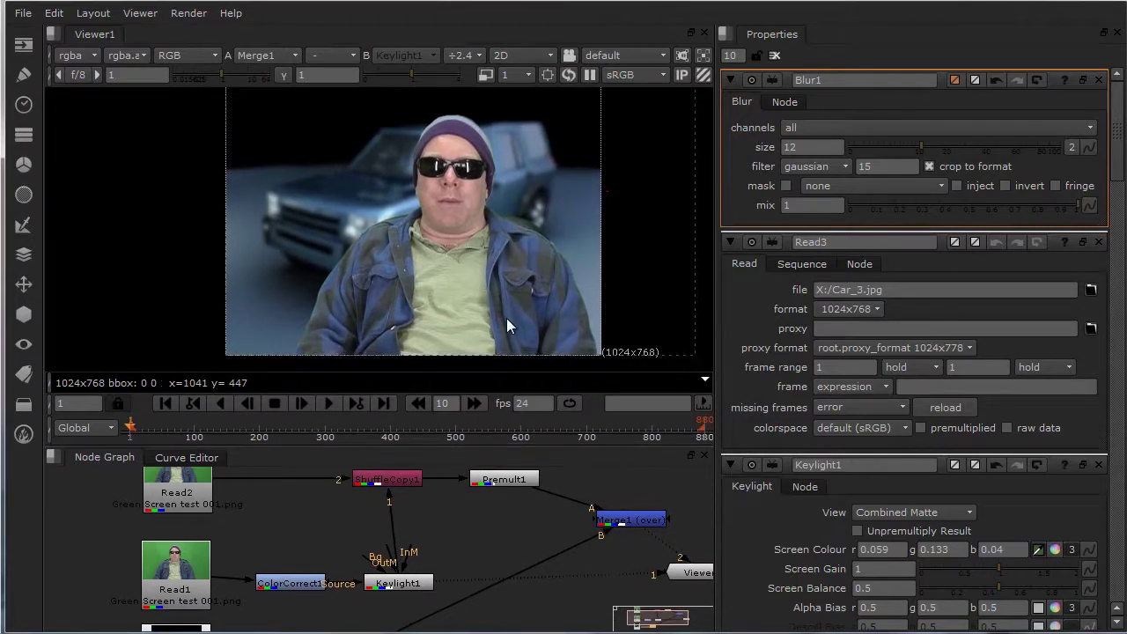
pyautogui.moveTo(503, 524); pyautogui.dragTo(472, 540, button='middle')
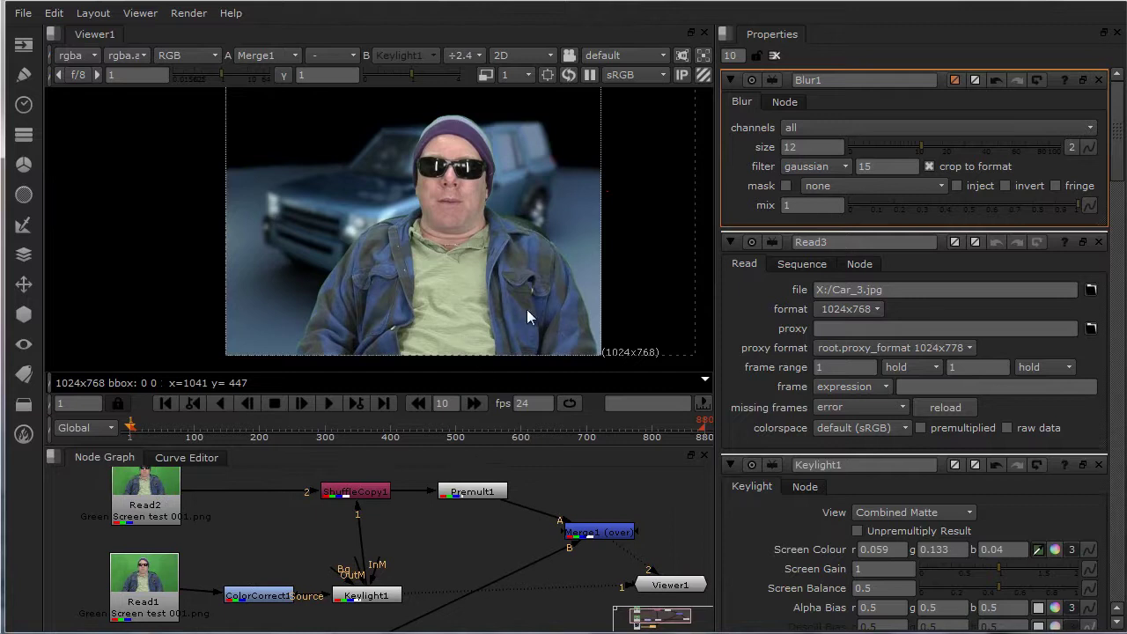
pyautogui.moveTo(528, 306); pyautogui.dragTo(483, 307, button='middle')
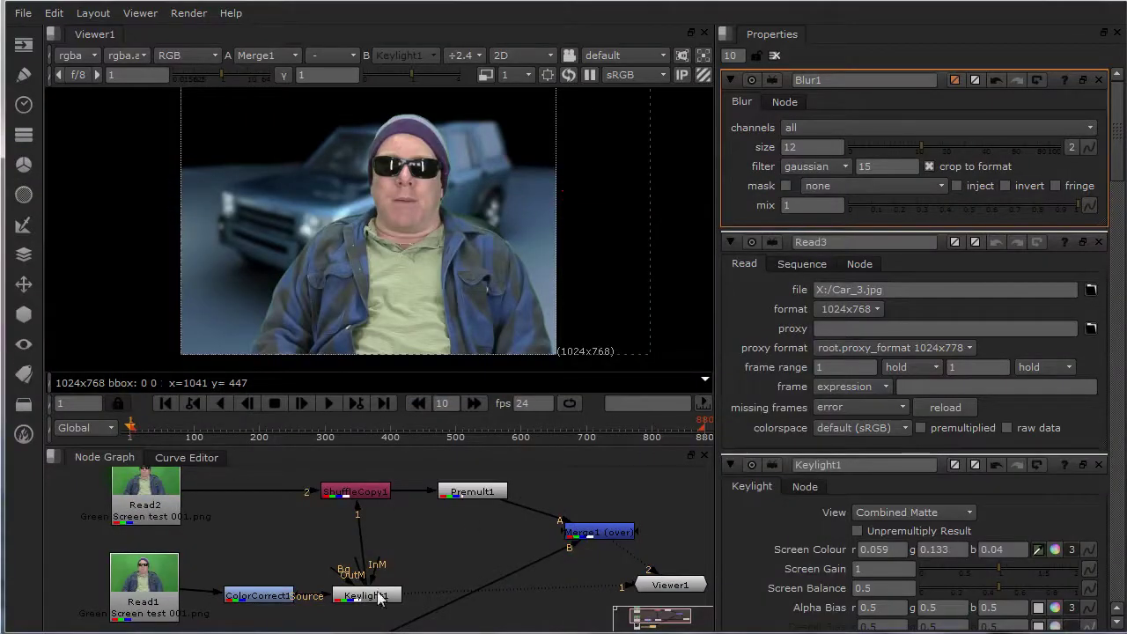
pyautogui.moveTo(393, 538); pyautogui.dragTo(528, 507, button='middle')
pyautogui.moveTo(407, 613); pyautogui.dragTo(465, 612)
pyautogui.moveTo(479, 579); pyautogui.dragTo(504, 577, button='middle')
pyautogui.scroll(-1, 498, 562)
pyautogui.scroll(5, 505, 570)
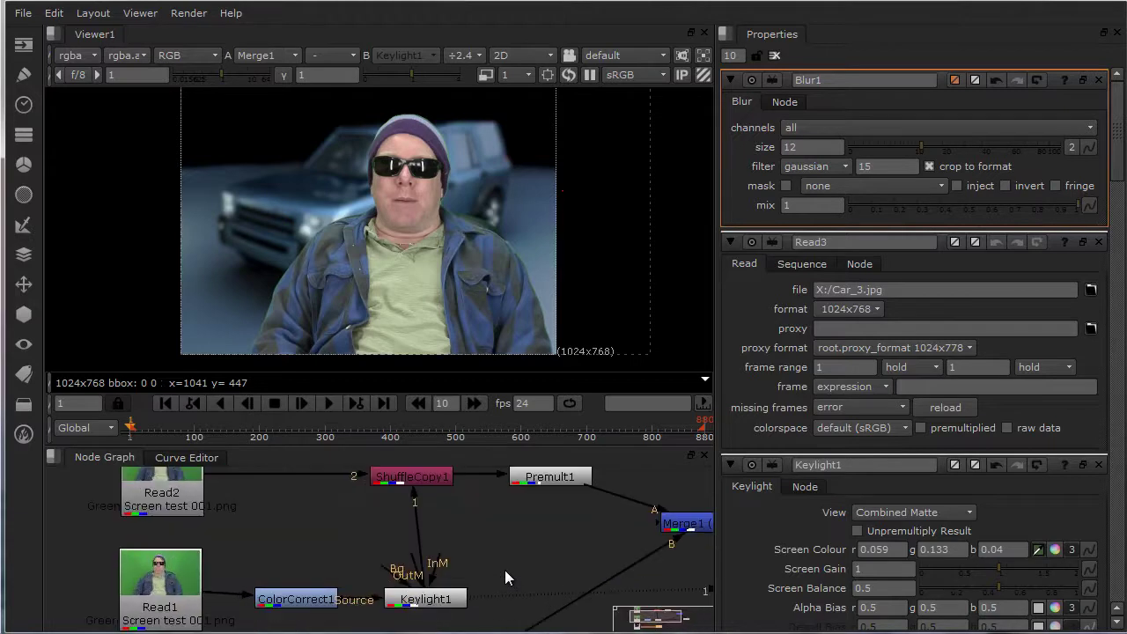
pyautogui.moveTo(504, 570); pyautogui.dragTo(533, 578, button='middle')
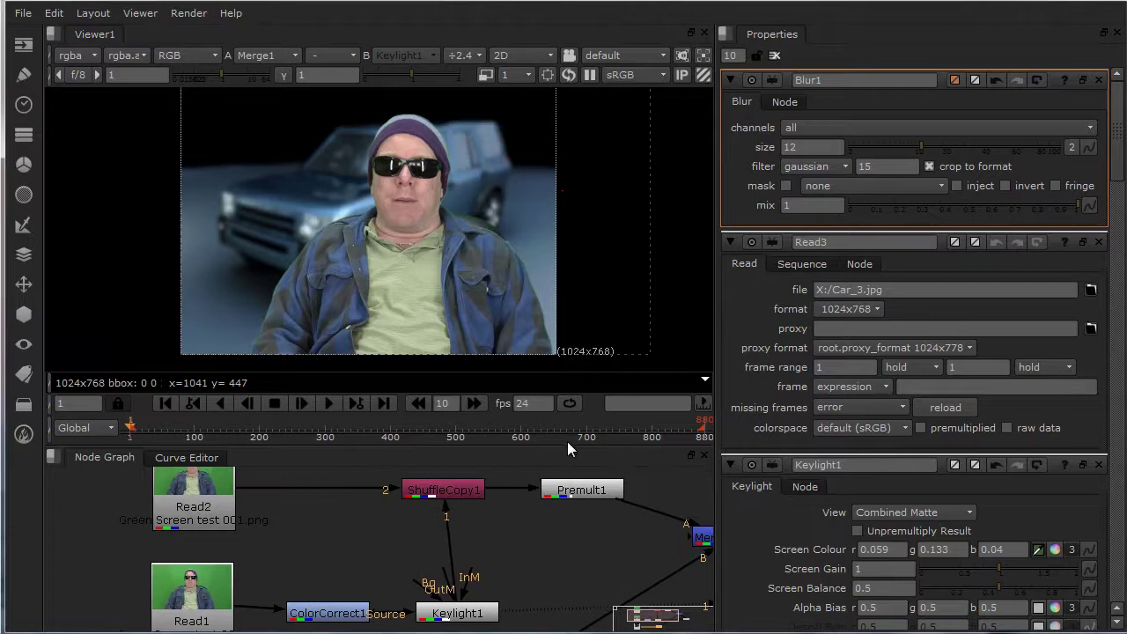
pyautogui.scroll(-1, 499, 319)
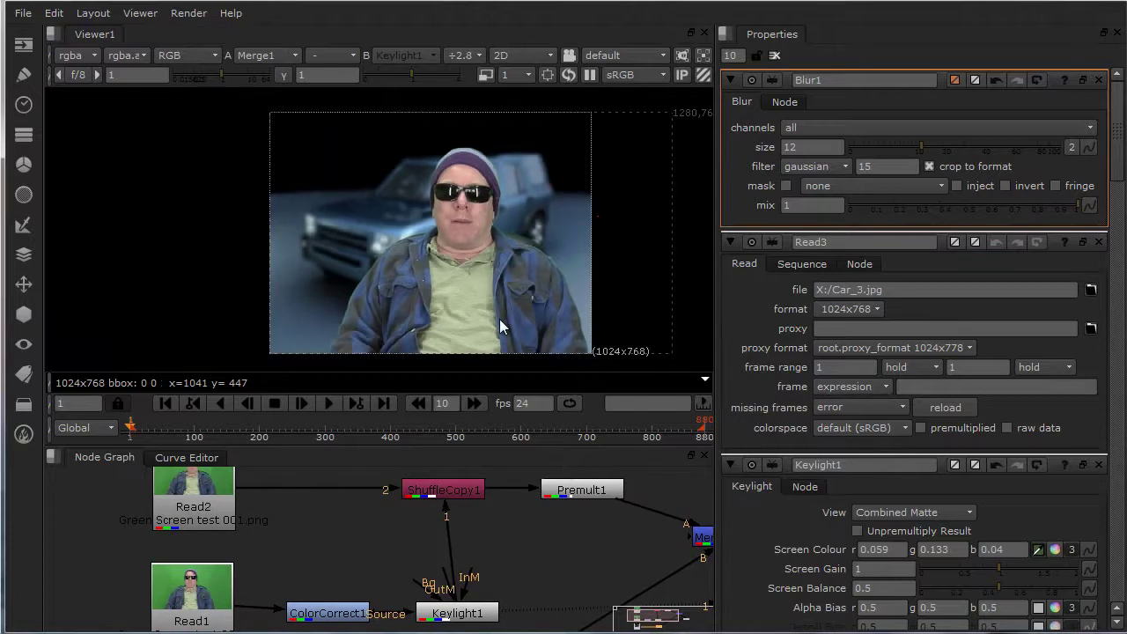
pyautogui.moveTo(526, 478); pyautogui.dragTo(512, 451, button='middle')
pyautogui.moveTo(523, 517)
pyautogui.mouseDown(button='middle')
pyautogui.moveTo(512, 486)
pyautogui.moveTo(518, 507)
pyautogui.mouseUp(button='middle')
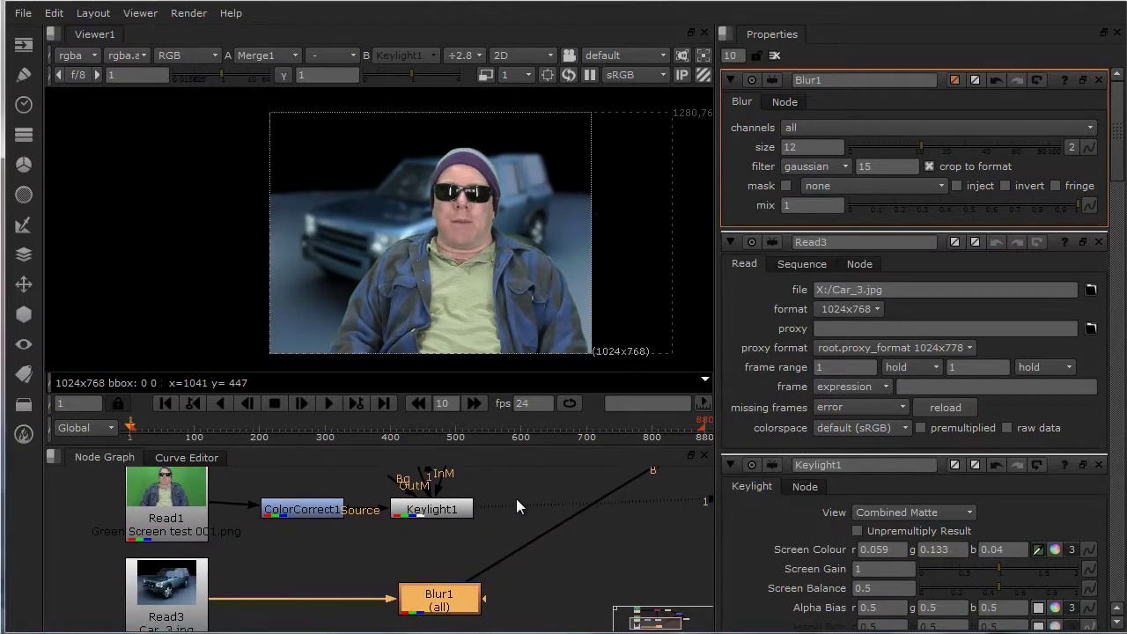
# Step: Insert a Reformat node between Read3 and Blur1
pyautogui.click(172, 592)
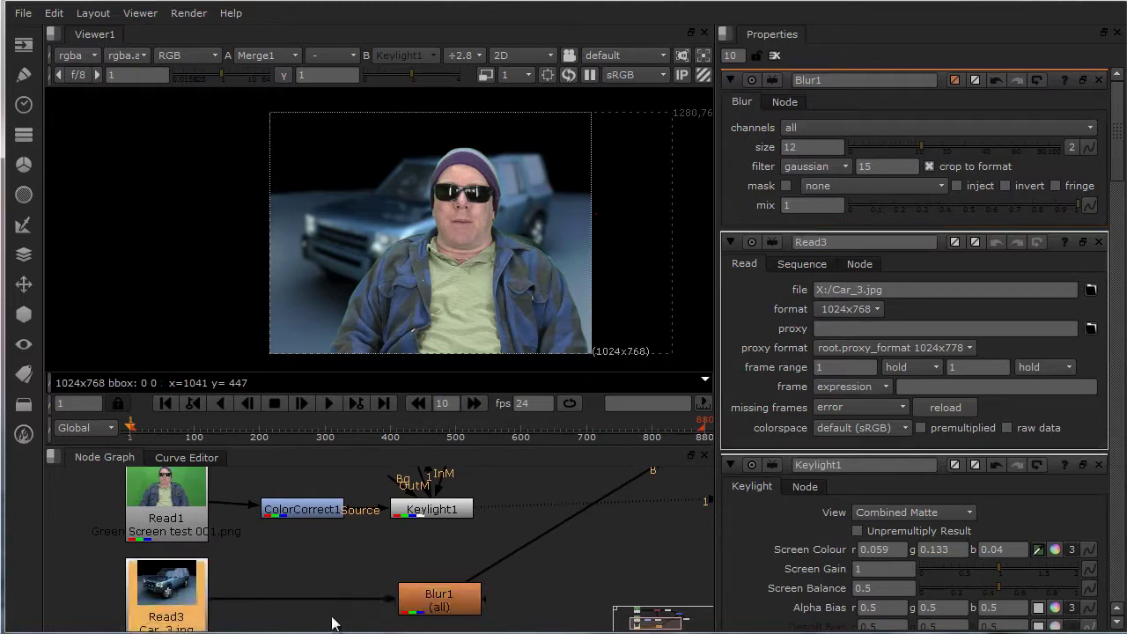
pyautogui.press('Tab')
pyautogui.write('ref')
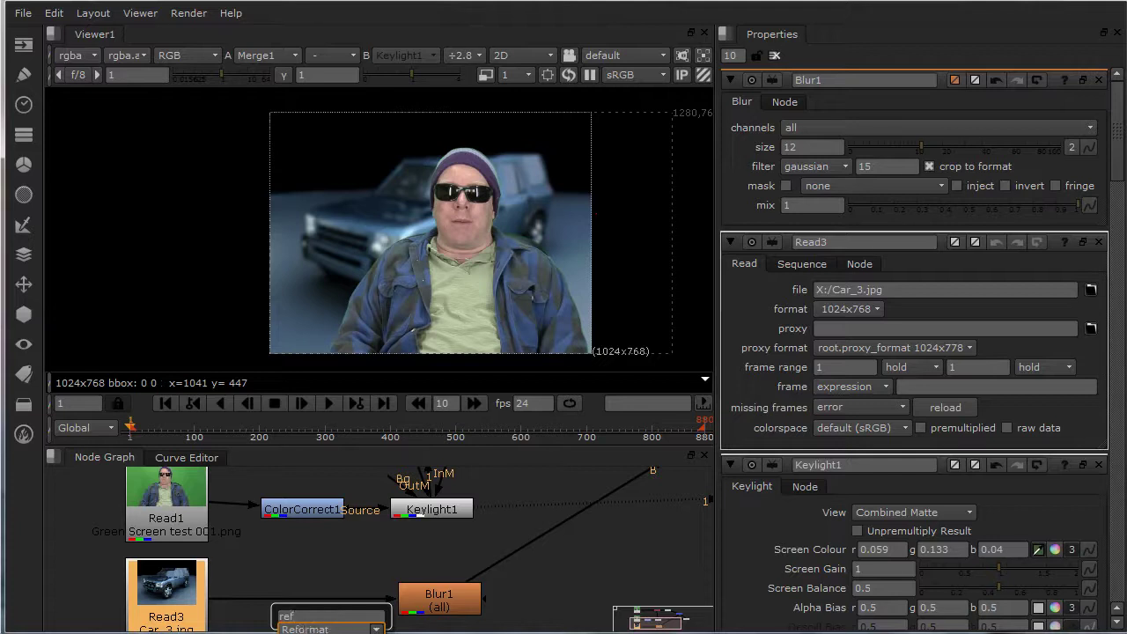
pyautogui.press('Return')
pyautogui.moveTo(324, 588); pyautogui.dragTo(364, 534, button='middle')
pyautogui.moveTo(205, 607); pyautogui.dragTo(338, 537)
# Step: Line up Read3, Reformat1 and Blur1 and enlarge the node graph area
pyautogui.click(464, 547)
pyautogui.moveTo(460, 526); pyautogui.dragTo(467, 574, button='middle')
pyautogui.click(222, 599)
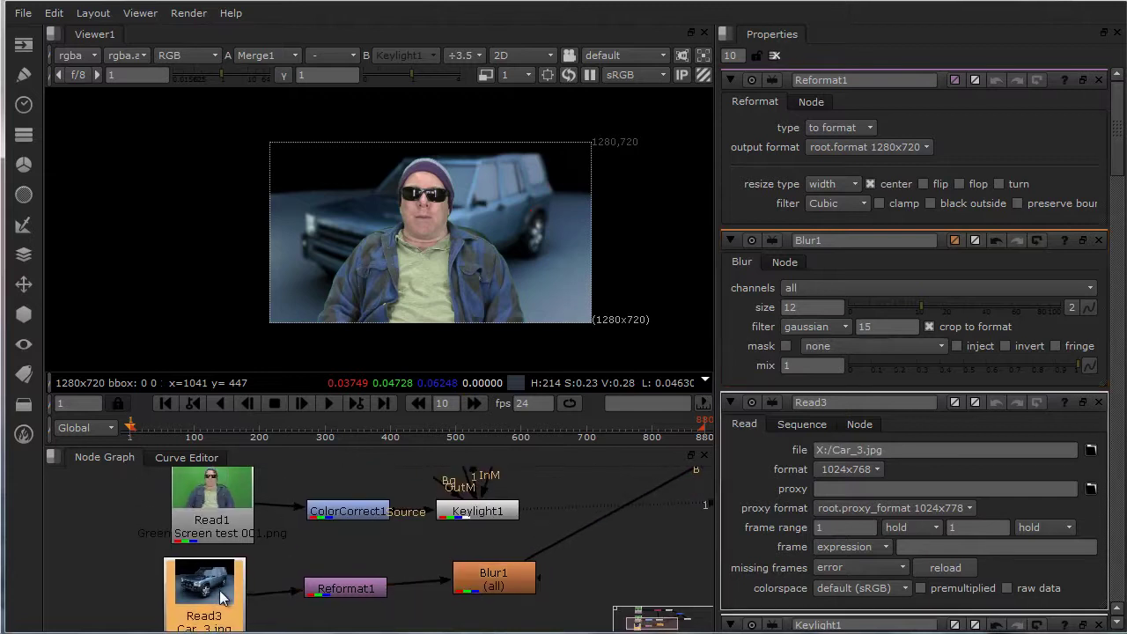
pyautogui.moveTo(343, 589); pyautogui.dragTo(343, 601)
pyautogui.moveTo(489, 581); pyautogui.dragTo(493, 603)
pyautogui.moveTo(611, 538); pyautogui.dragTo(453, 587, button='middle')
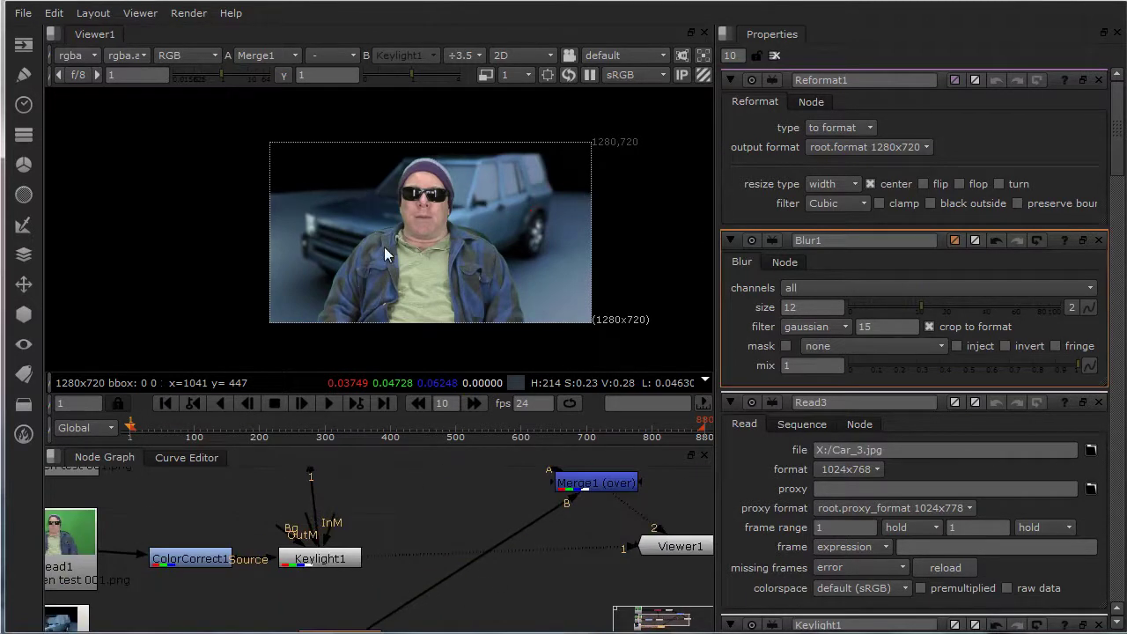
pyautogui.scroll(-2, 487, 493)
pyautogui.moveTo(487, 493); pyautogui.dragTo(449, 545, button='middle')
pyautogui.scroll(2, 450, 594)
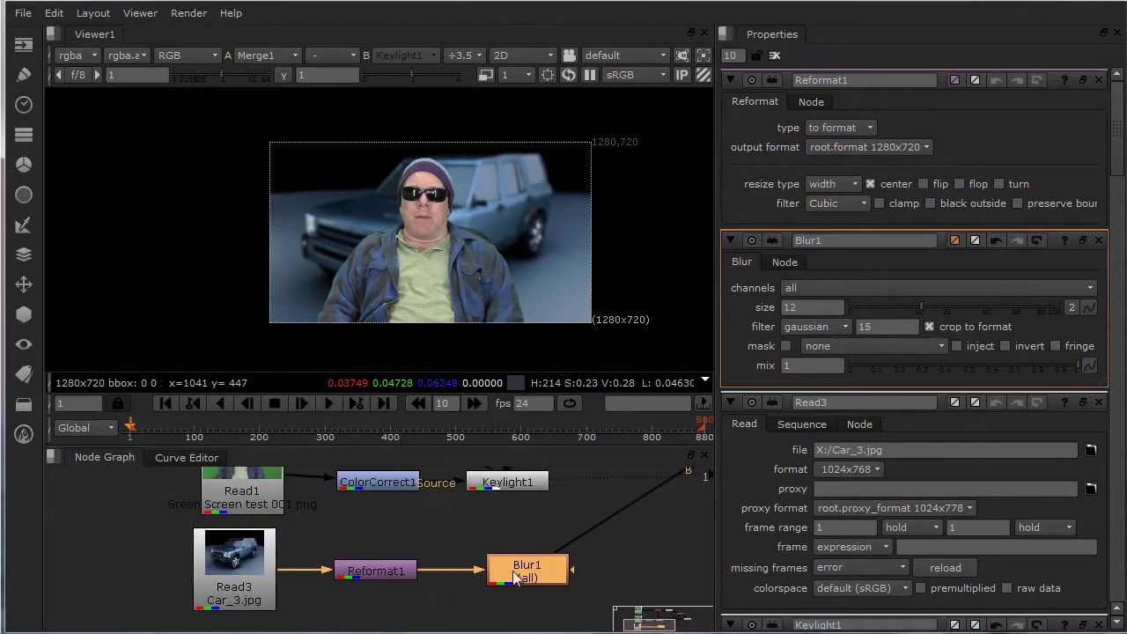
pyautogui.moveTo(546, 574)
pyautogui.mouseDown()
pyautogui.moveTo(581, 566)
pyautogui.moveTo(544, 574)
pyautogui.mouseUp()
pyautogui.click(399, 572)
pyautogui.moveTo(402, 572); pyautogui.dragTo(424, 571)
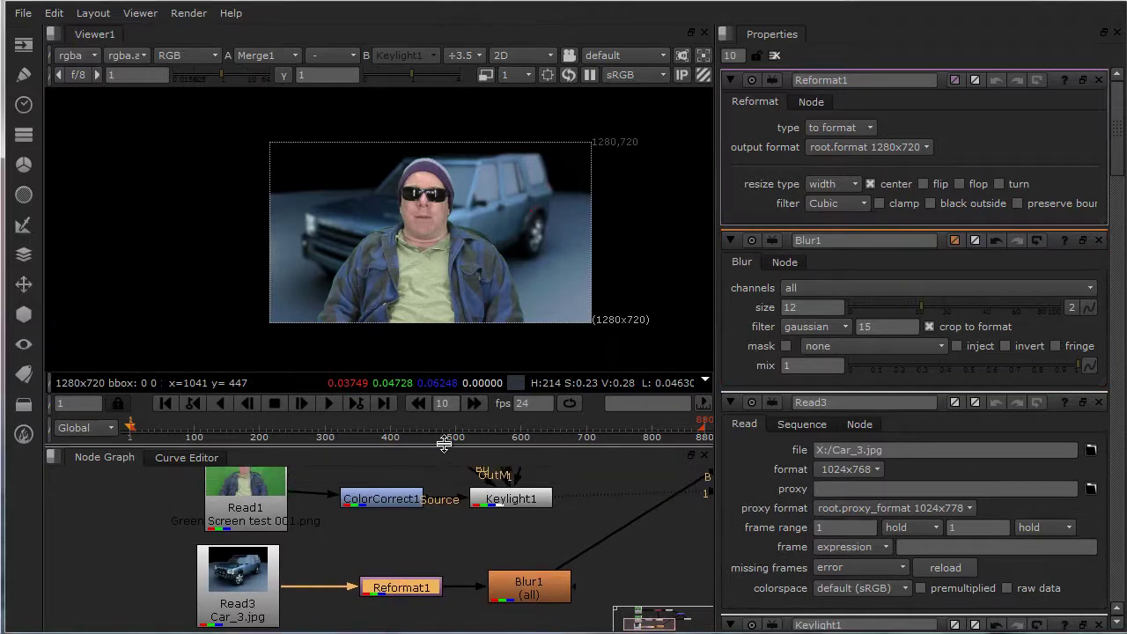
pyautogui.moveTo(444, 448); pyautogui.dragTo(449, 271)
pyautogui.moveTo(405, 498); pyautogui.dragTo(412, 532, button='middle')
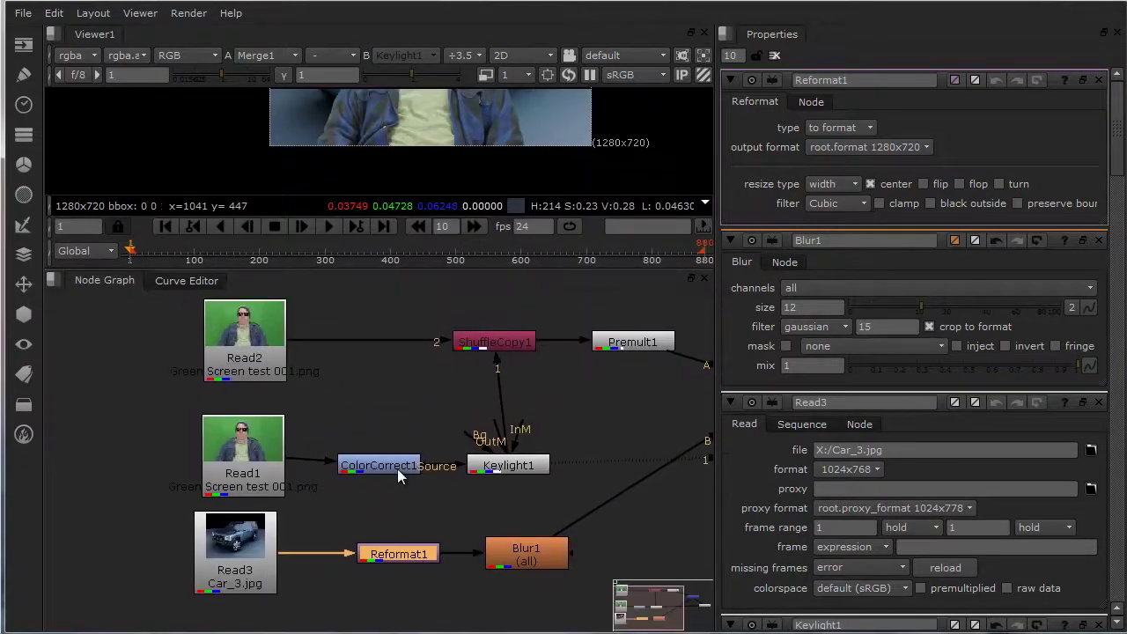
# Step: Move ColorCorrect1 up slightly and pan the graph to show Keylight1 and Merge1
pyautogui.click(520, 472)
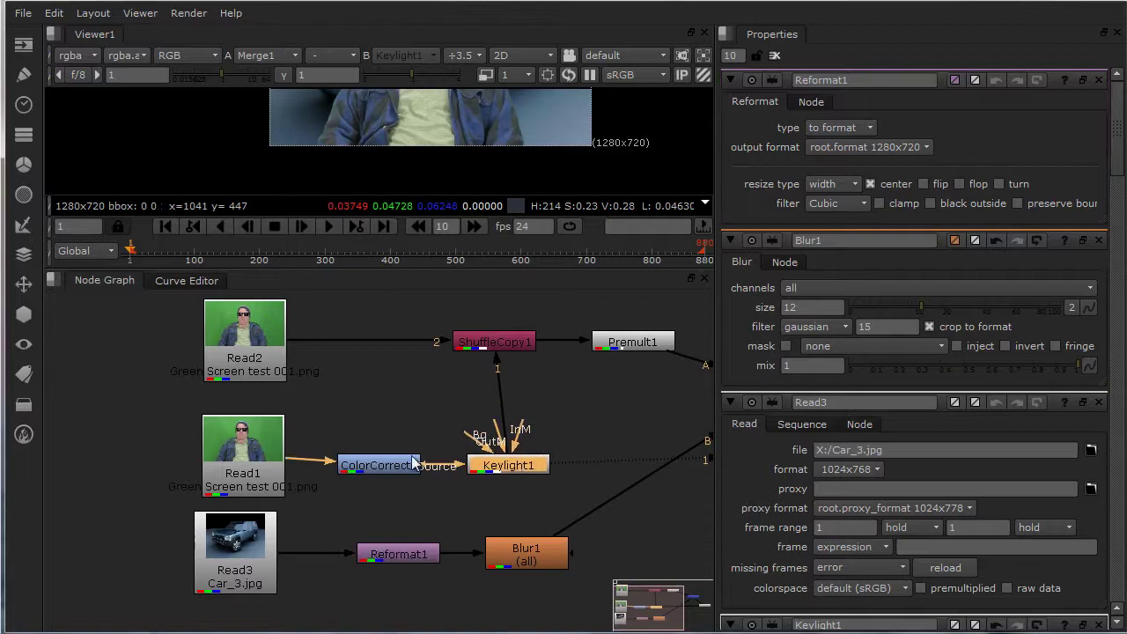
pyautogui.moveTo(390, 464); pyautogui.dragTo(388, 455)
pyautogui.click(510, 465)
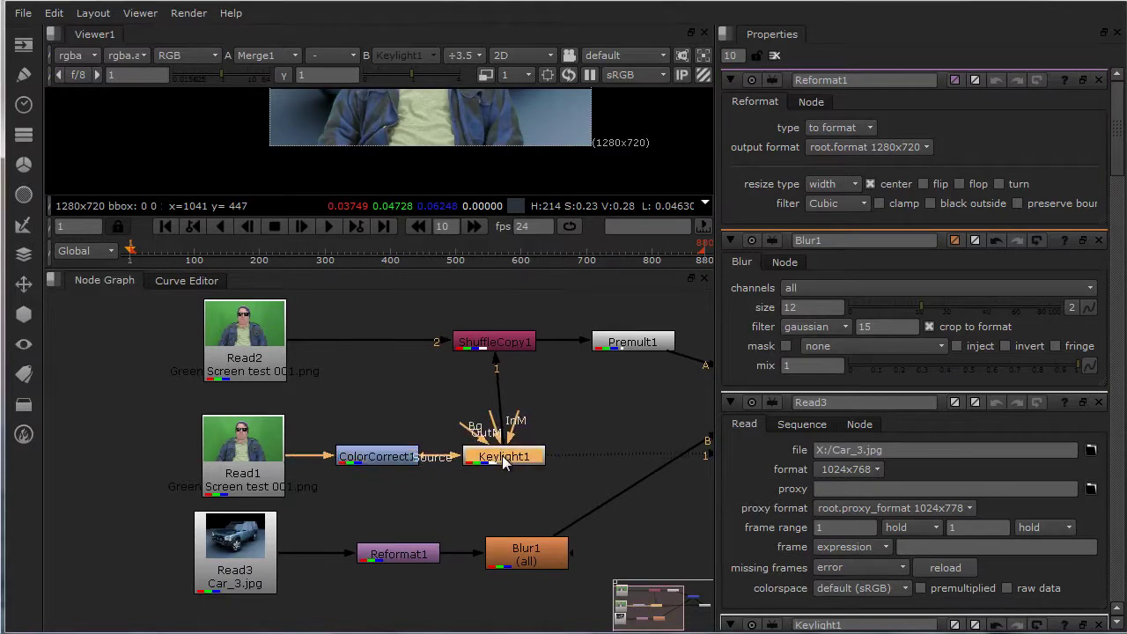
pyautogui.moveTo(513, 418); pyautogui.dragTo(515, 447, button='middle')
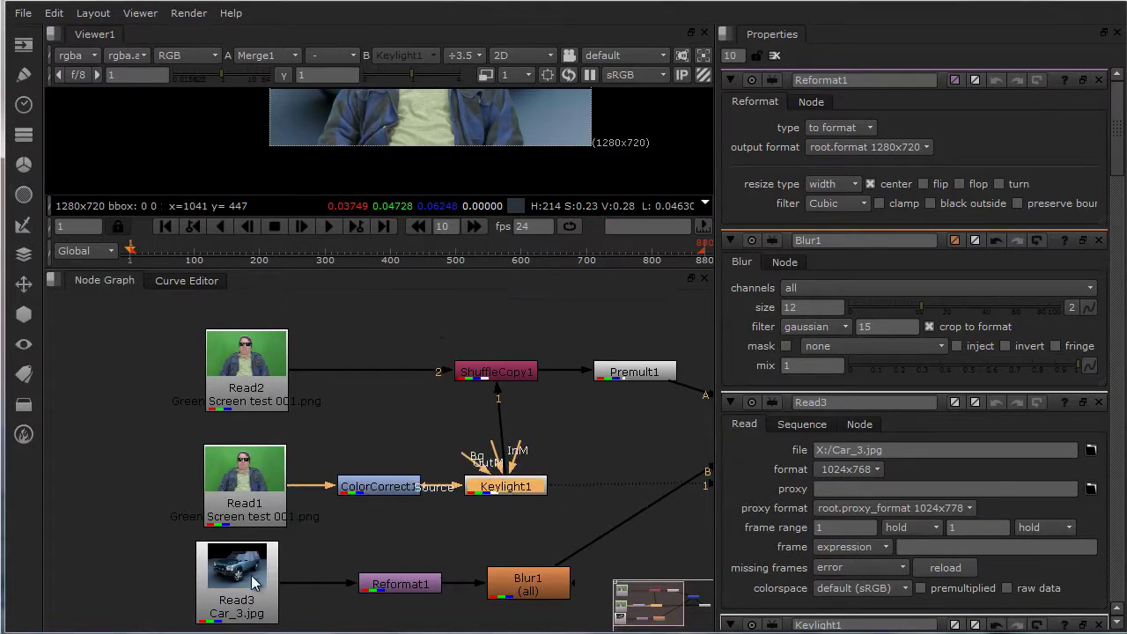
pyautogui.moveTo(635, 399); pyautogui.dragTo(519, 442, button='middle')
# Step: Enlarge and zoom the viewer to show the full 1280x720 man-over-car composite
pyautogui.moveTo(562, 269); pyautogui.dragTo(568, 389)
pyautogui.moveTo(485, 388); pyautogui.dragTo(494, 479)
pyautogui.scroll(3, 475, 292)
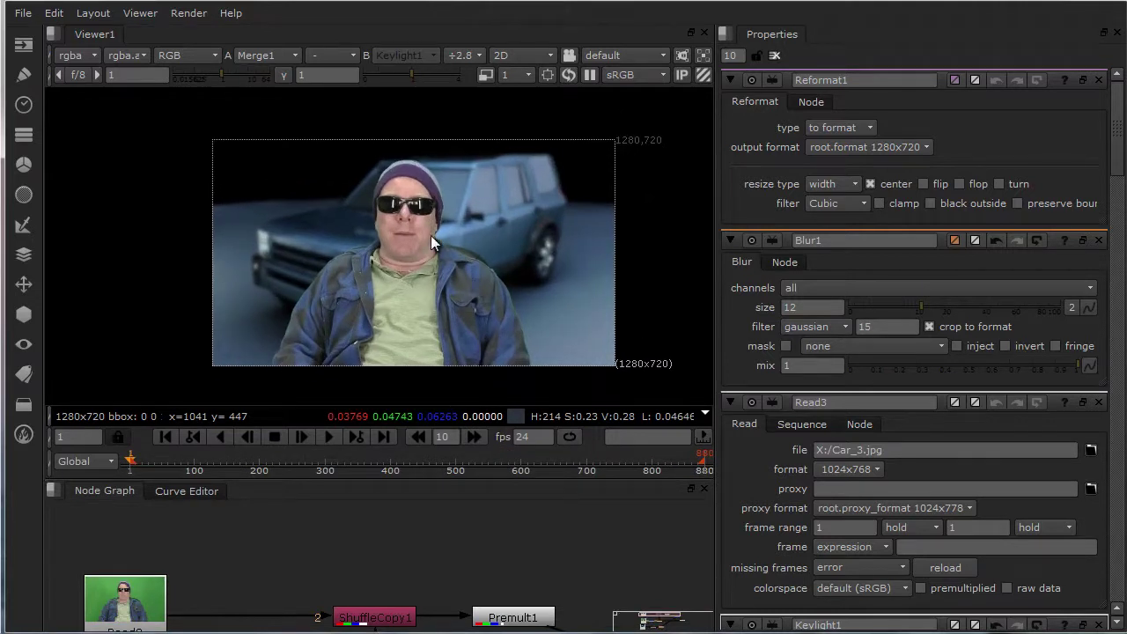
# Step: Zoom in on the man's face to check the key edges, zoom out, then switch to After Effects
pyautogui.moveTo(427, 228); pyautogui.dragTo(488, 264, button='middle')
pyautogui.scroll(5, 485, 272)
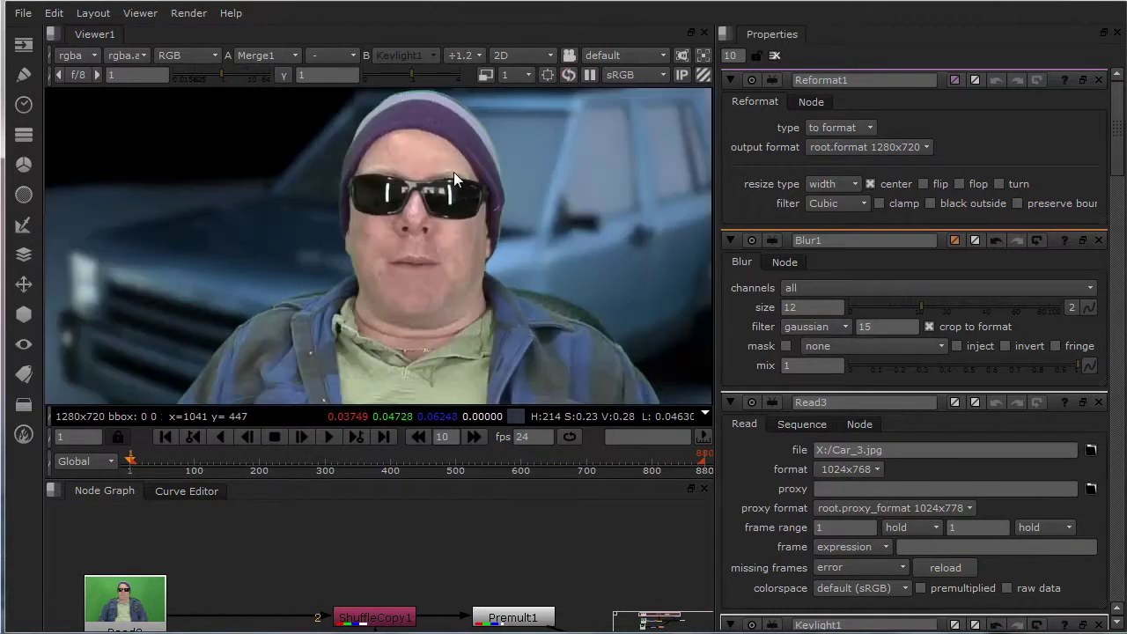
pyautogui.moveTo(524, 283); pyautogui.dragTo(526, 220, button='middle')
pyautogui.scroll(-4, 531, 233)
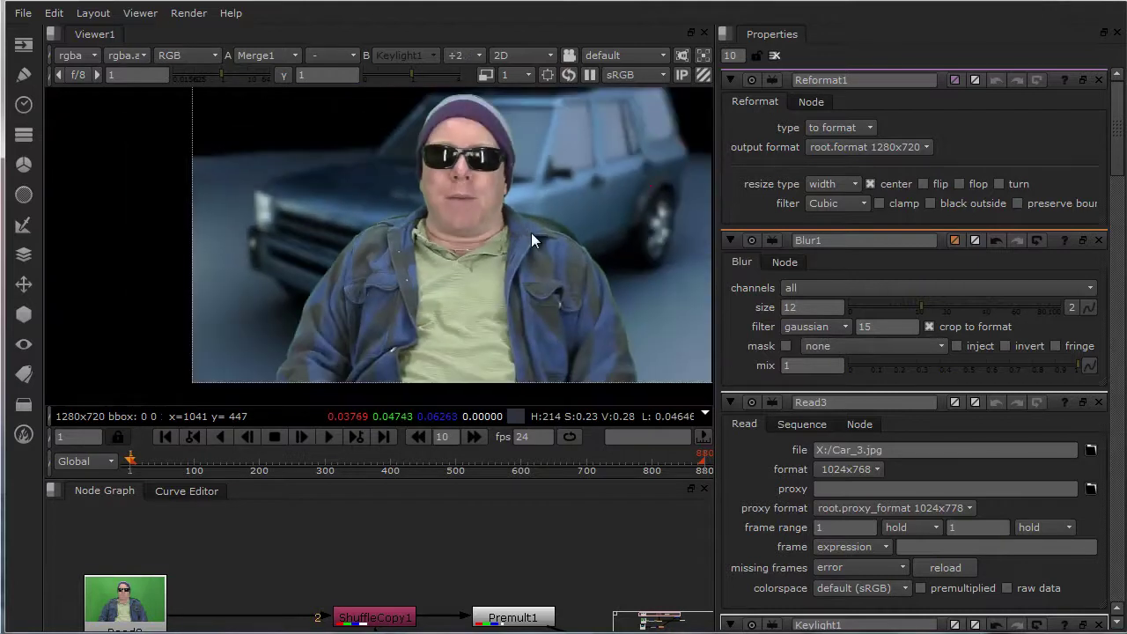
pyautogui.scroll(-1, 447, 250)
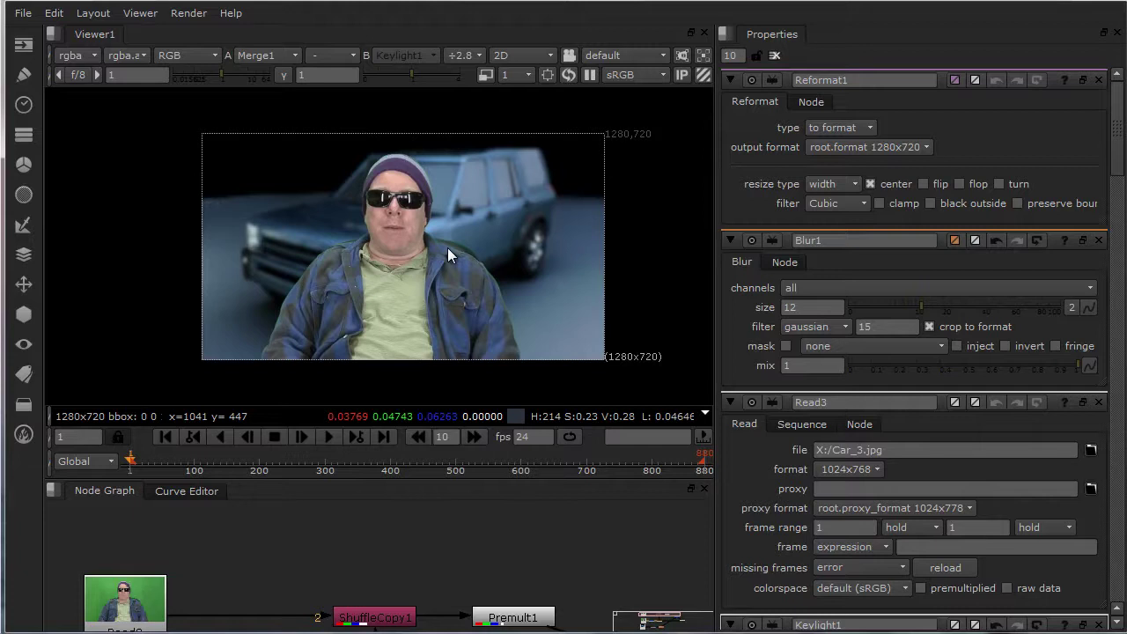
pyautogui.moveTo(448, 252); pyautogui.dragTo(460, 232, button='middle')
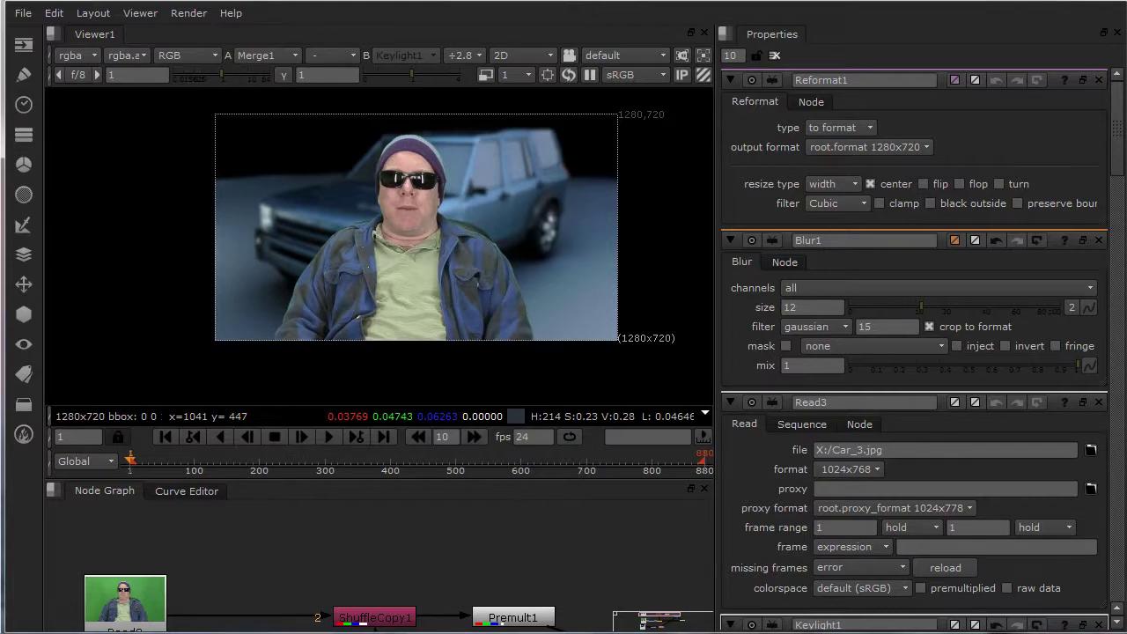
pyautogui.hotkey('alt', 'Tab')
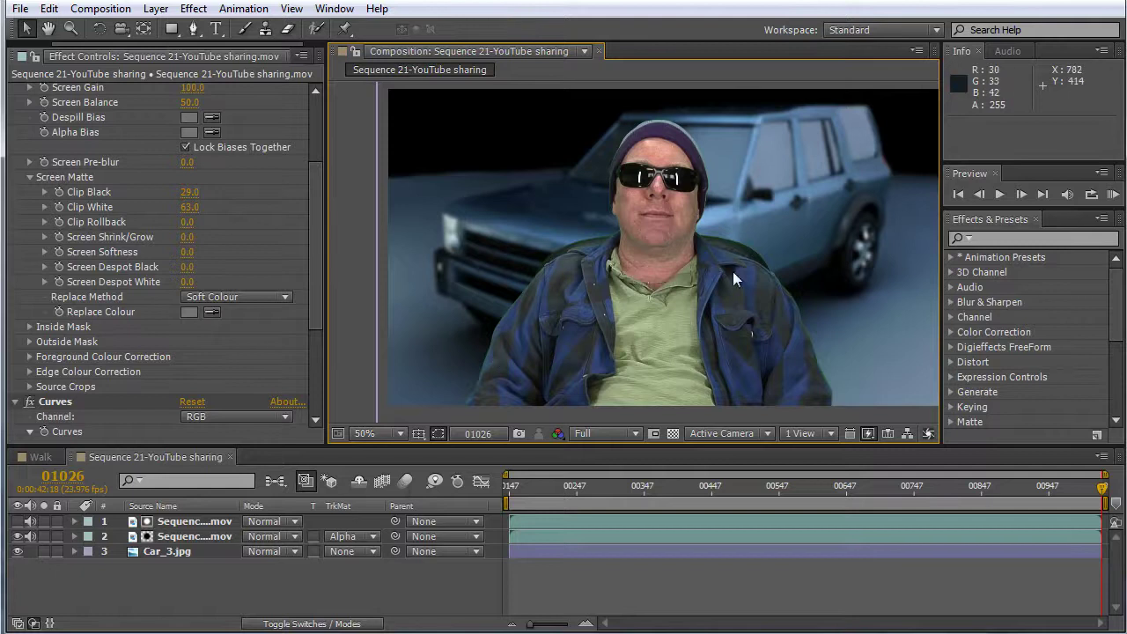
# Step: Zoom the After Effects composition in and out to inspect the keyed man over the car
pyautogui.moveTo(733, 269); pyautogui.dragTo(747, 283)
pyautogui.scroll(6, 749, 287)
pyautogui.scroll(-3, 749, 287)
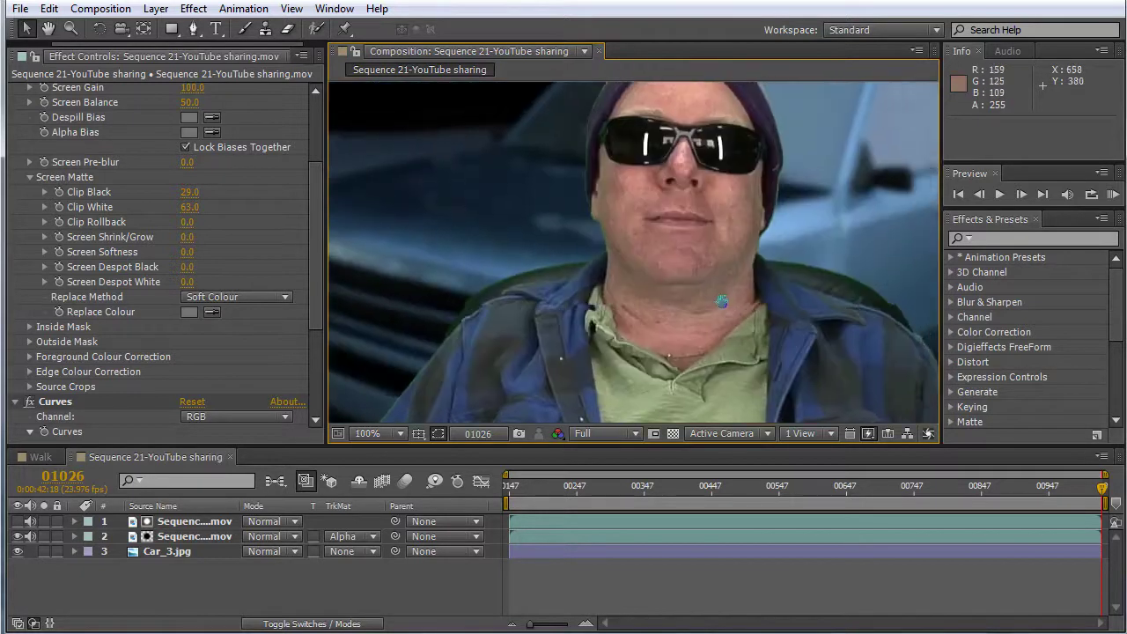
pyautogui.scroll(3, 724, 300)
pyautogui.scroll(-4, 725, 300)
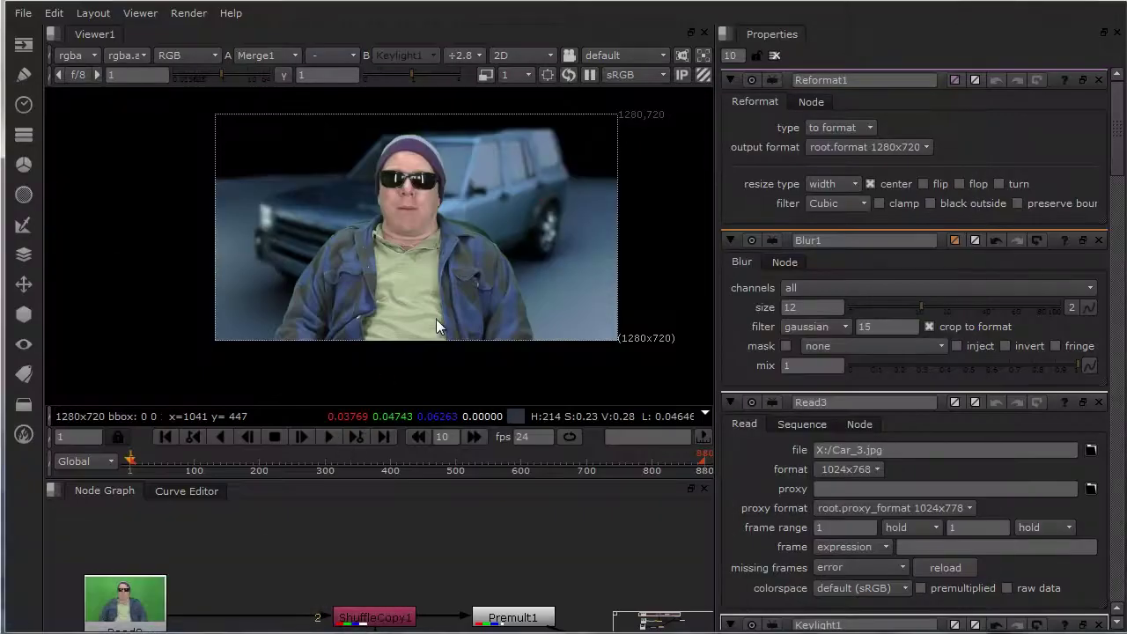
# Step: Bring Read1, ColorCorrect1 and Keylight1 into view and open ColorCorrect1's settings
pyautogui.moveTo(436, 319); pyautogui.dragTo(446, 320, button='middle')
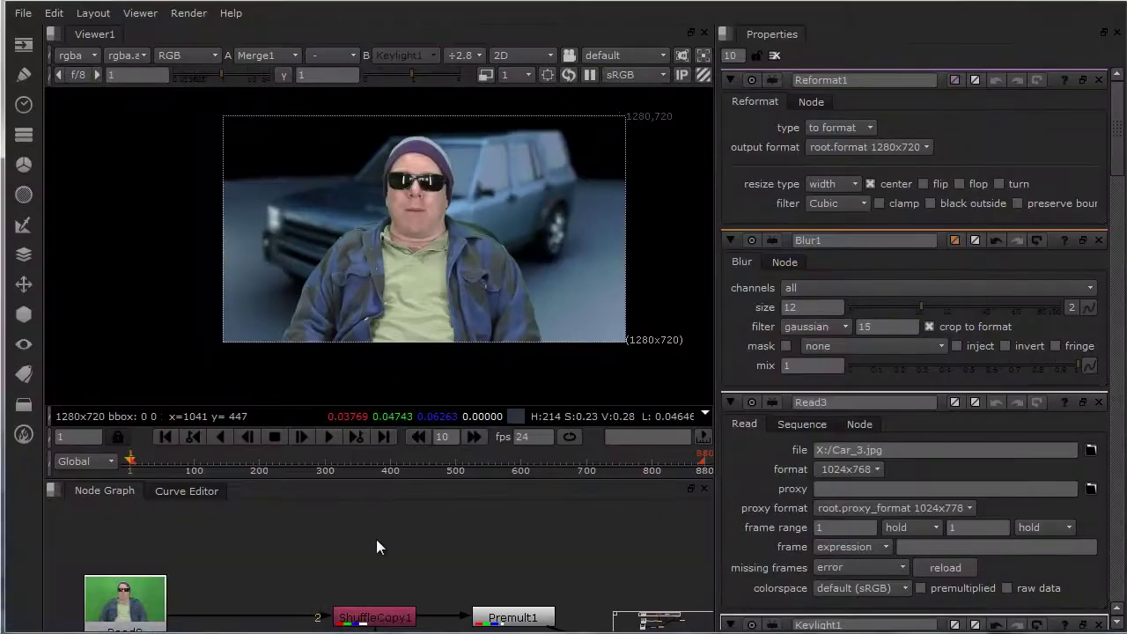
pyautogui.moveTo(379, 538); pyautogui.dragTo(393, 469, button='middle')
pyautogui.moveTo(444, 573); pyautogui.dragTo(428, 501, button='middle')
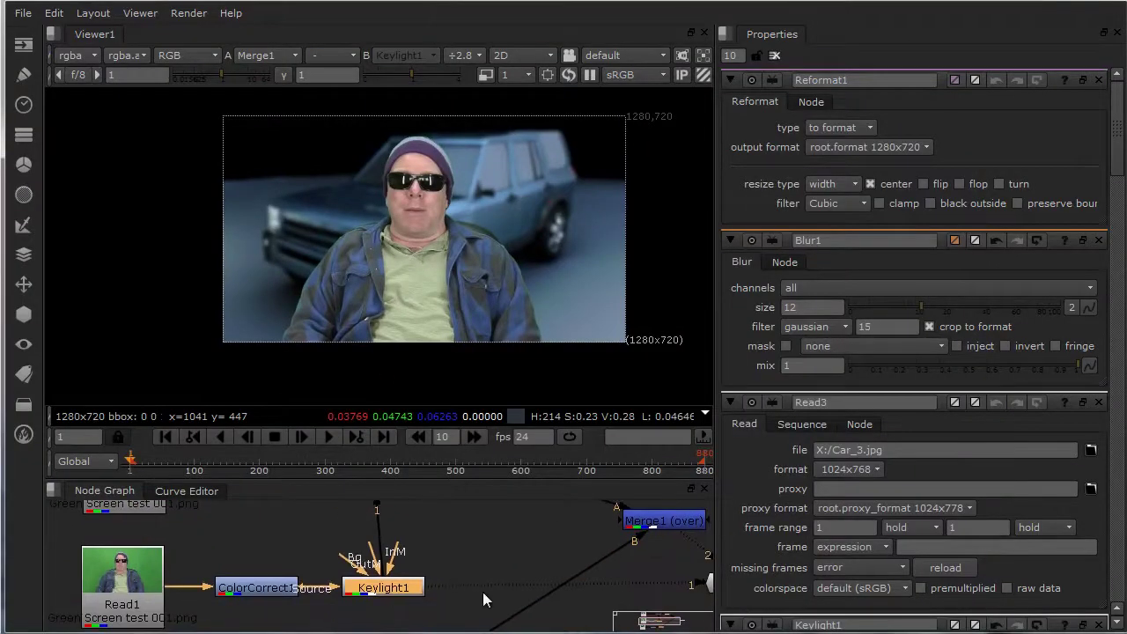
pyautogui.moveTo(481, 598)
pyautogui.mouseDown(button='middle')
pyautogui.moveTo(461, 590)
pyautogui.moveTo(500, 586)
pyautogui.mouseUp(button='middle')
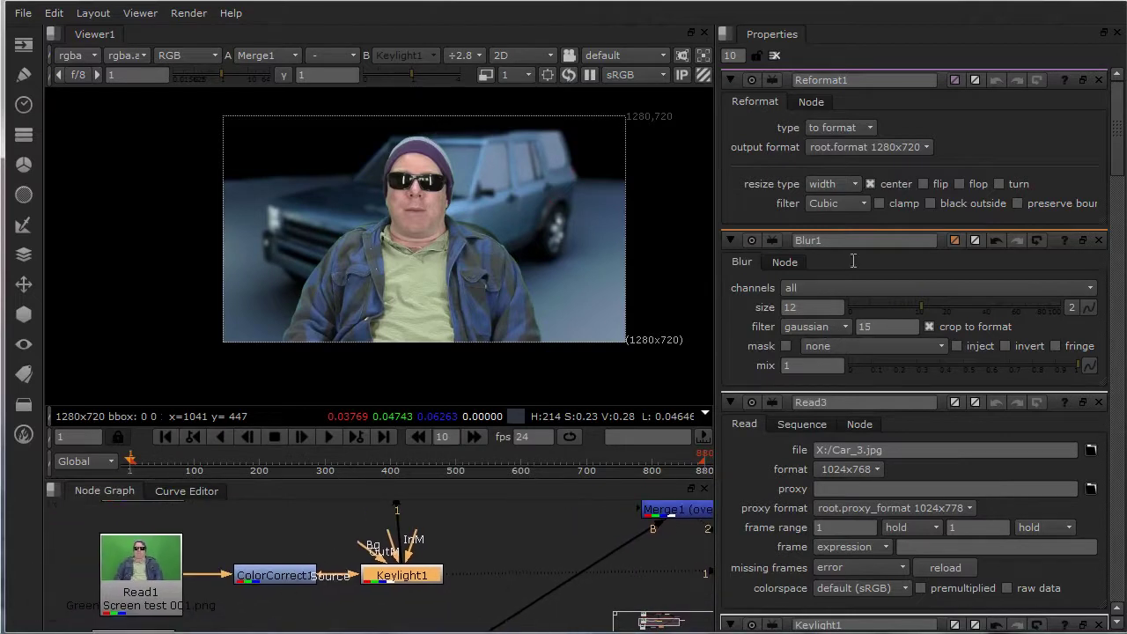
pyautogui.doubleClick(288, 573)
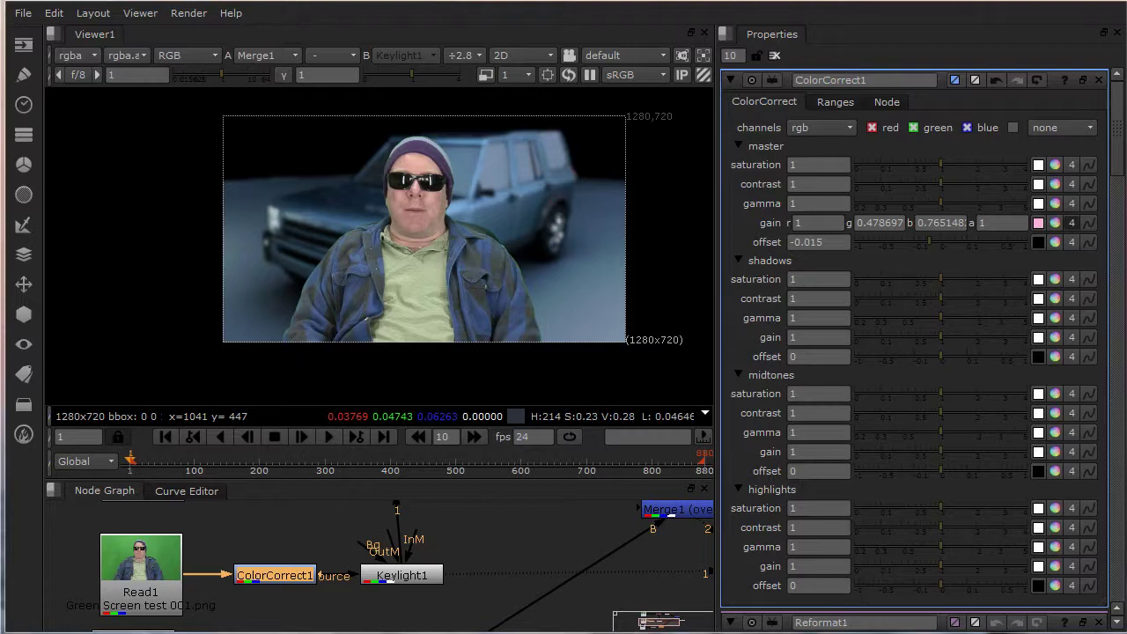
# Step: Check the pink master gain (g 0.478697, b 0.765148) in the colour picker, then close it
pyautogui.click(1055, 223)
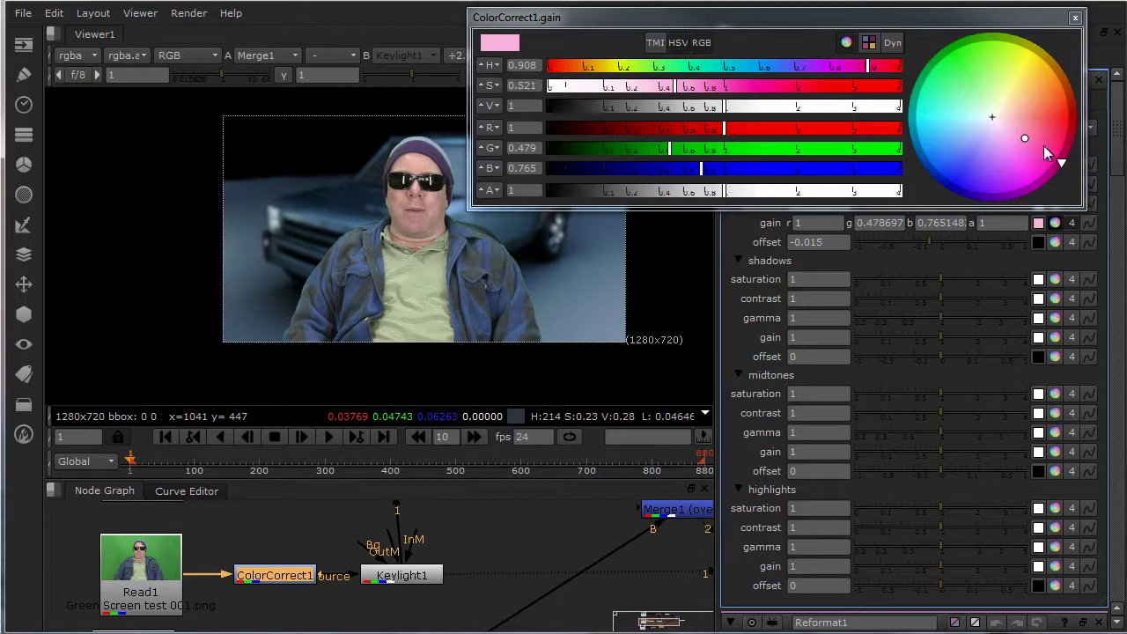
pyautogui.click(1074, 18)
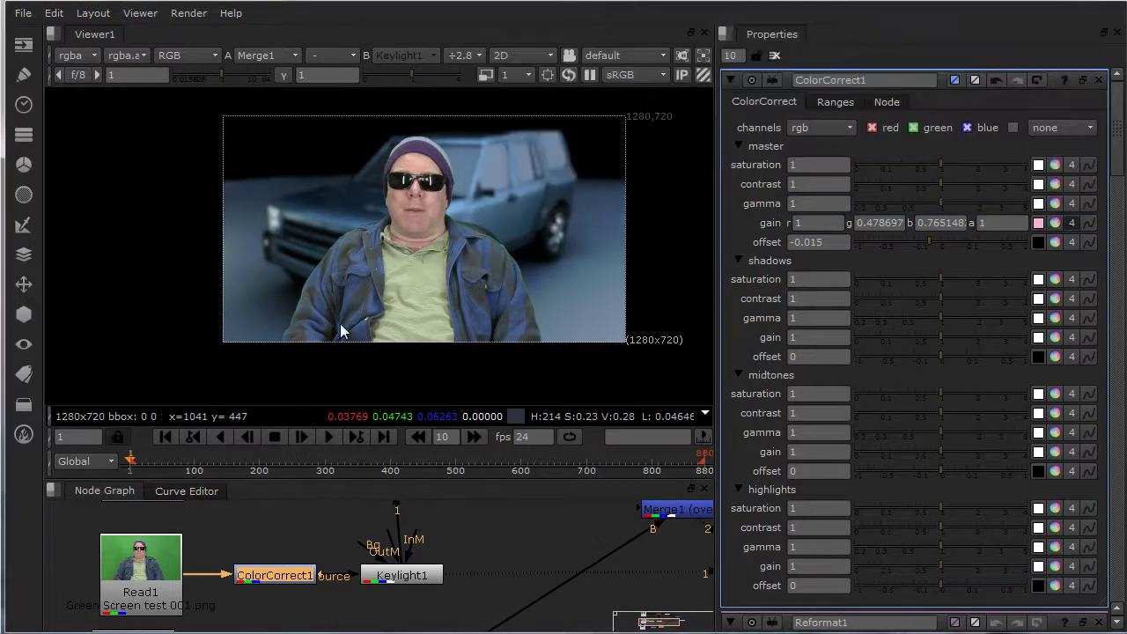
pyautogui.moveTo(414, 278); pyautogui.dragTo(447, 279, button='middle')
pyautogui.scroll(1, 448, 278)
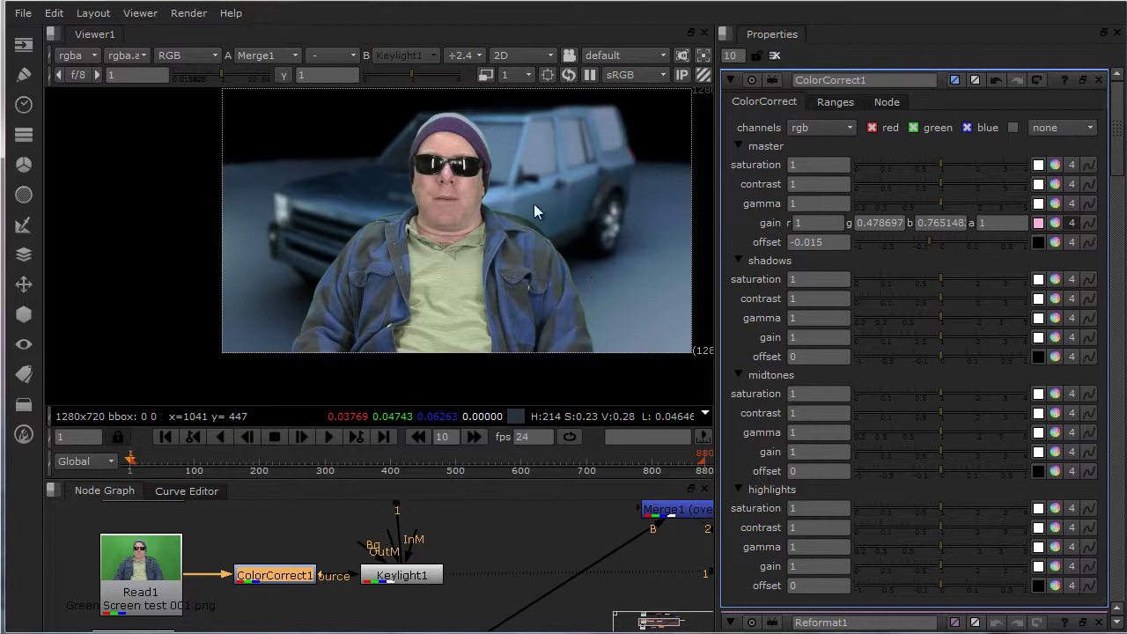
# Step: Make the node graph taller and frame the tree from the Read nodes through Merge1 into Viewer1, nudging Viewer1 up
pyautogui.moveTo(497, 247); pyautogui.dragTo(414, 229, button='middle')
pyautogui.moveTo(485, 496); pyautogui.dragTo(493, 526, button='middle')
pyautogui.moveTo(481, 479); pyautogui.dragTo(491, 269)
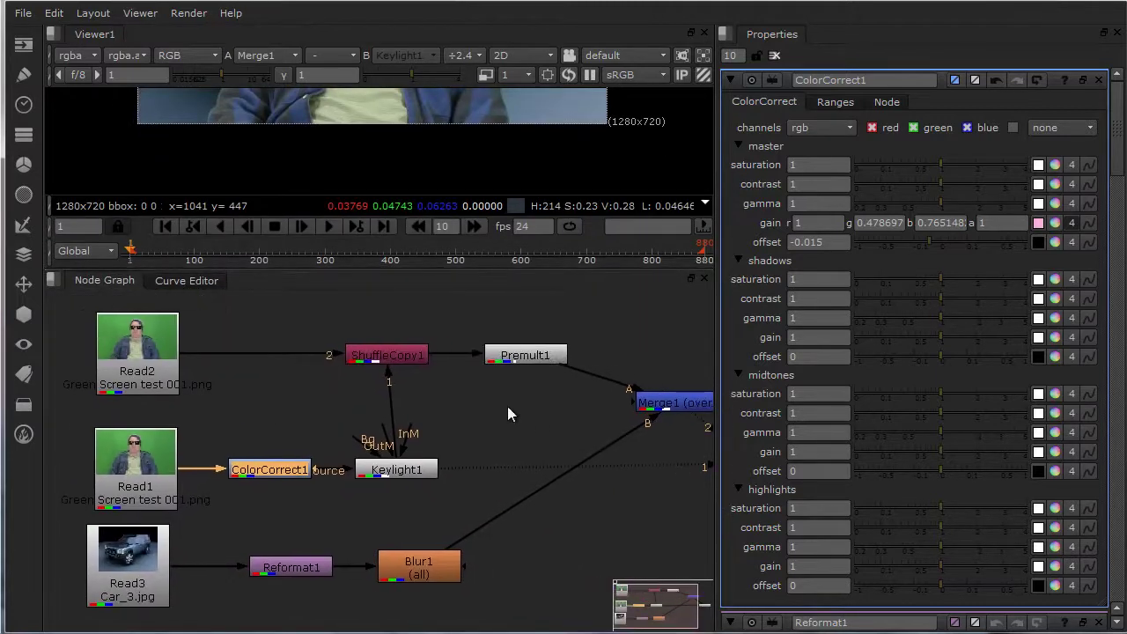
pyautogui.moveTo(523, 412); pyautogui.dragTo(487, 411, button='middle')
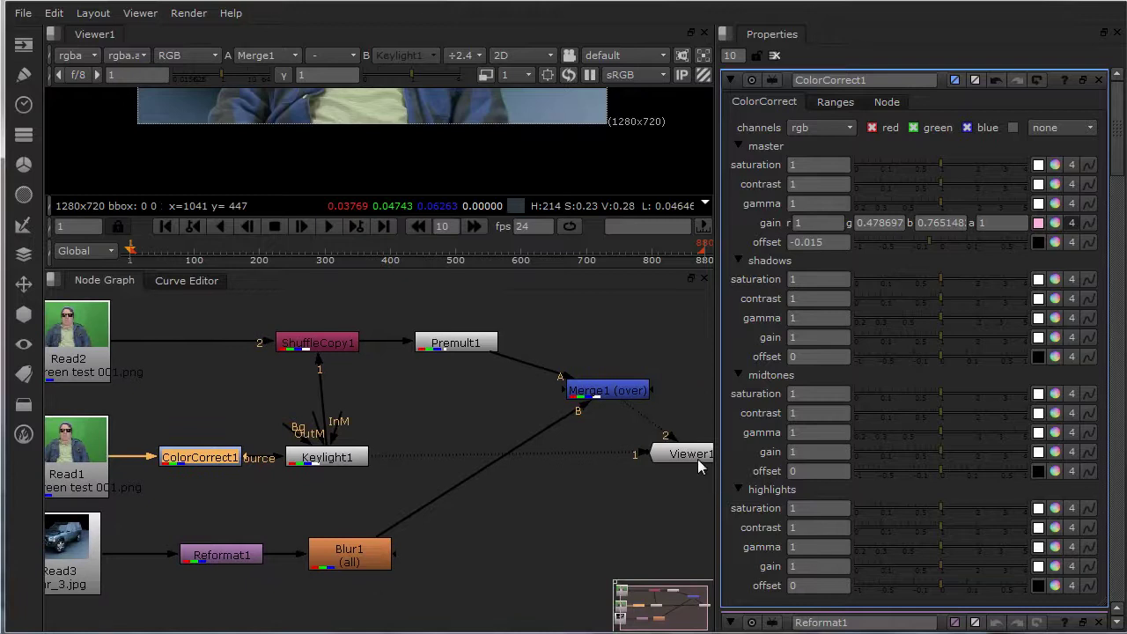
pyautogui.moveTo(695, 463); pyautogui.dragTo(696, 449)
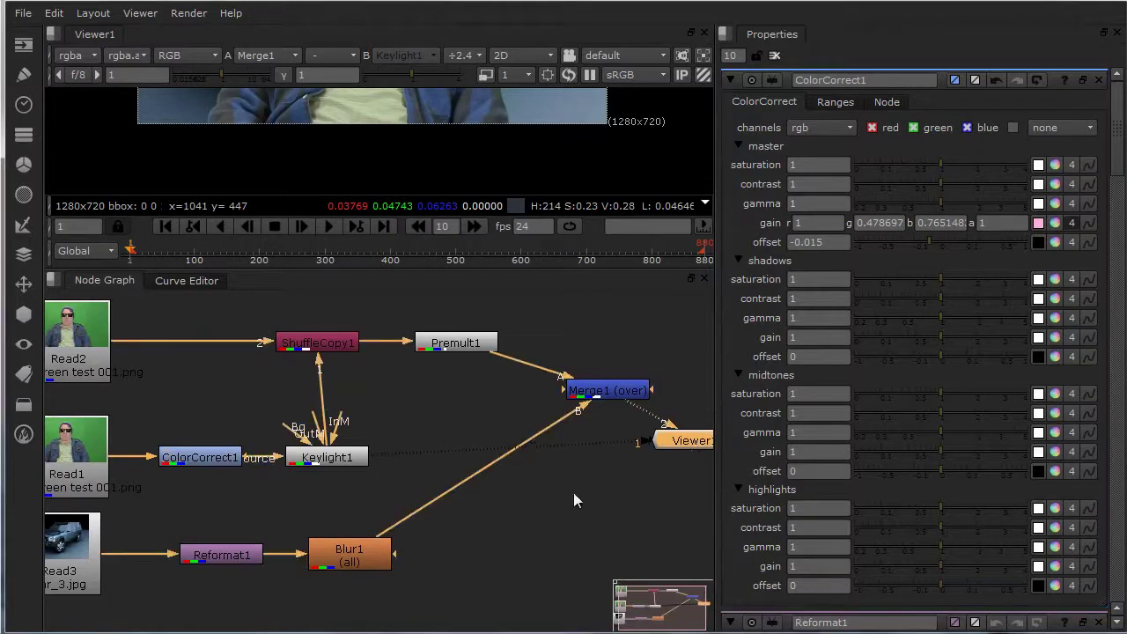
pyautogui.moveTo(573, 499)
pyautogui.mouseDown(button='middle')
pyautogui.moveTo(560, 501)
pyautogui.moveTo(589, 495)
pyautogui.mouseUp(button='middle')
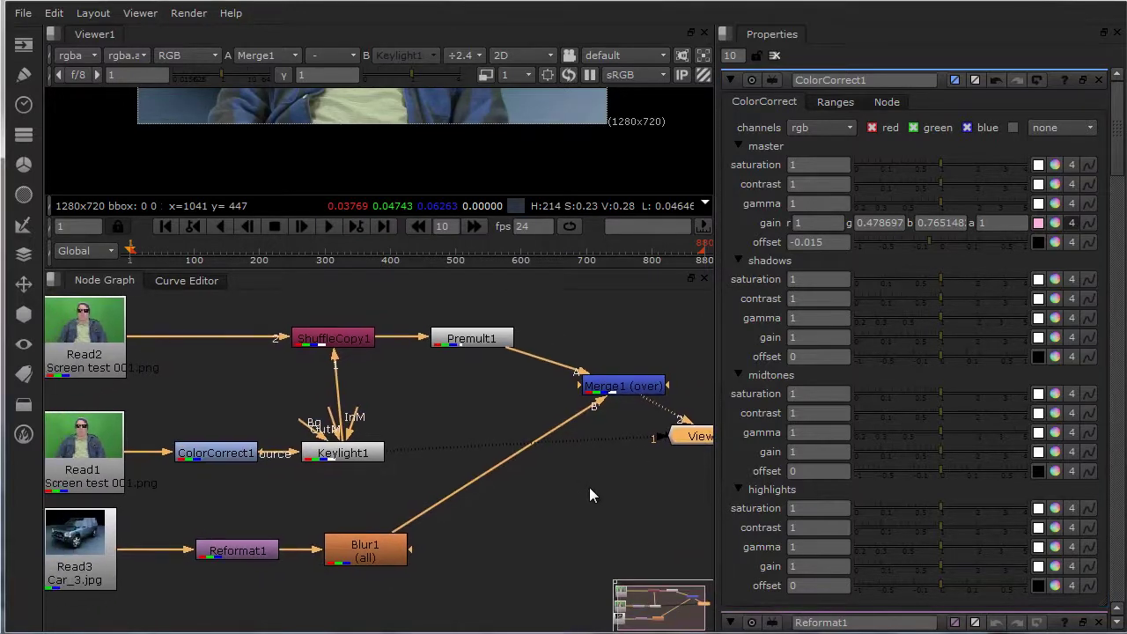